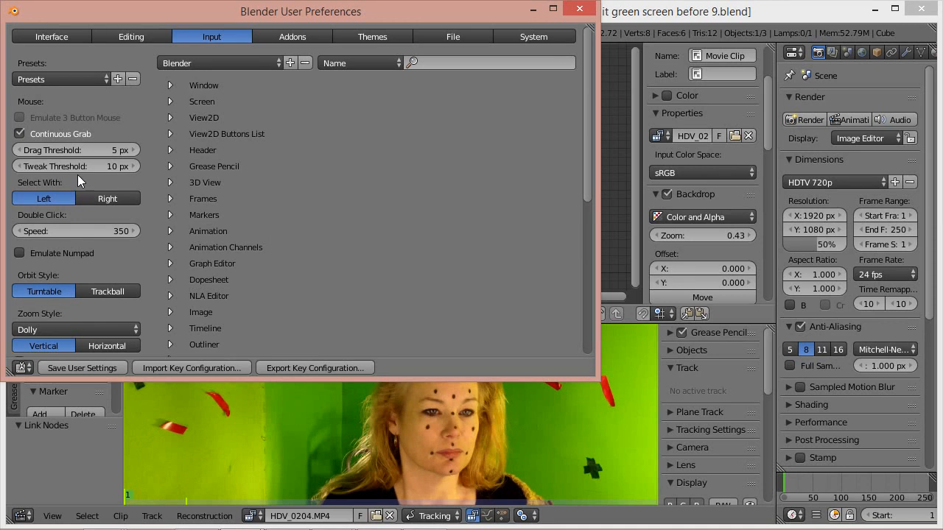
- Close the preferences, then enlarge the clip editor and prefetch the frames of the HDV_0204.MP4 footage
left_click(580, 8)
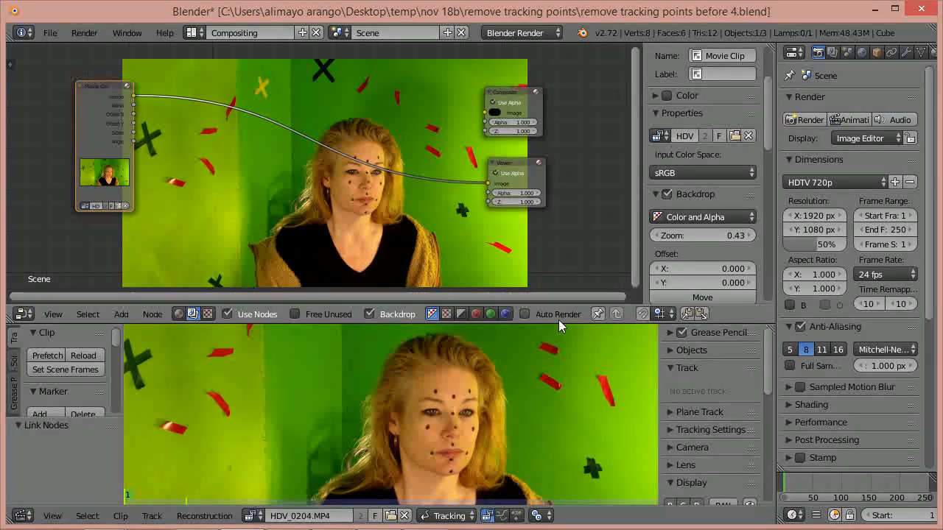
left_click_drag(558, 322, 556, 214)
scroll(548, 316, "down", 1)
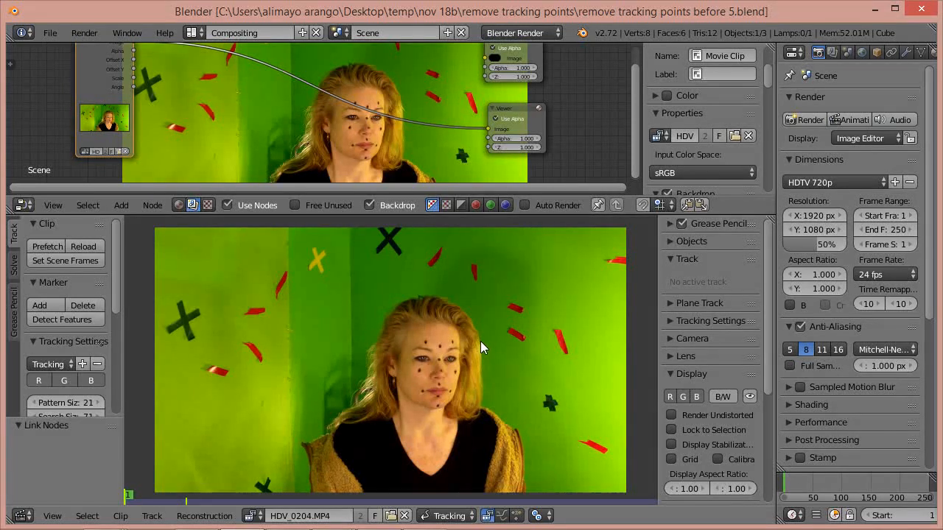
key("p")
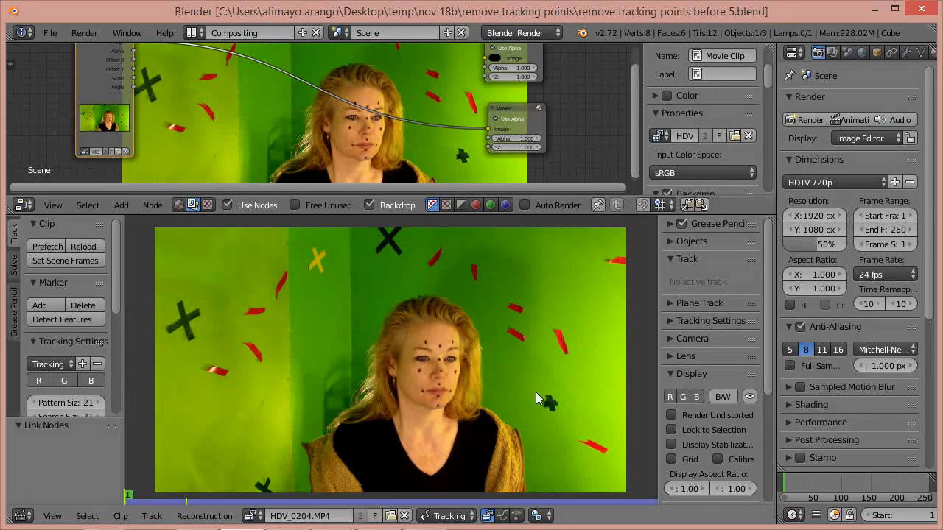
- Add a tracking marker on the leftmost dot on the woman's forehead and centre it on the dot
scroll(536, 391, "up", 5)
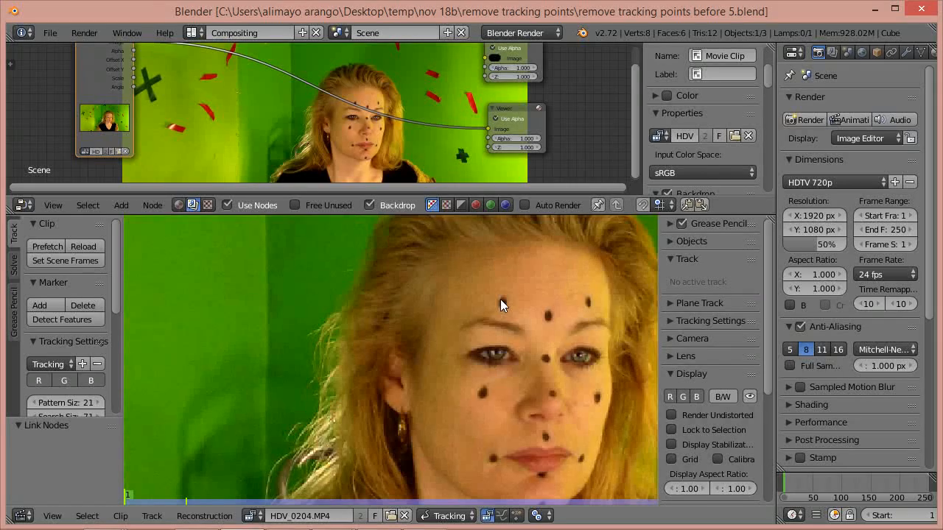
left_click(502, 300, "ctrl")
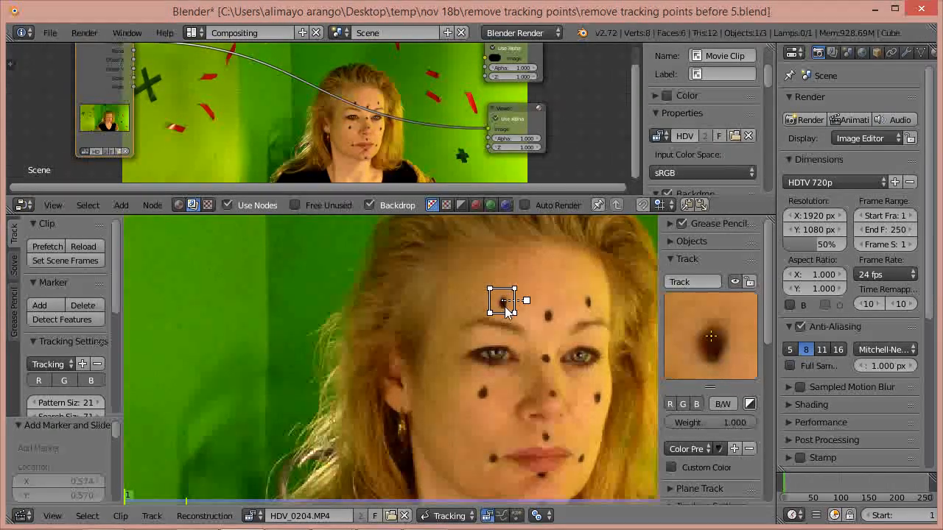
key("g")
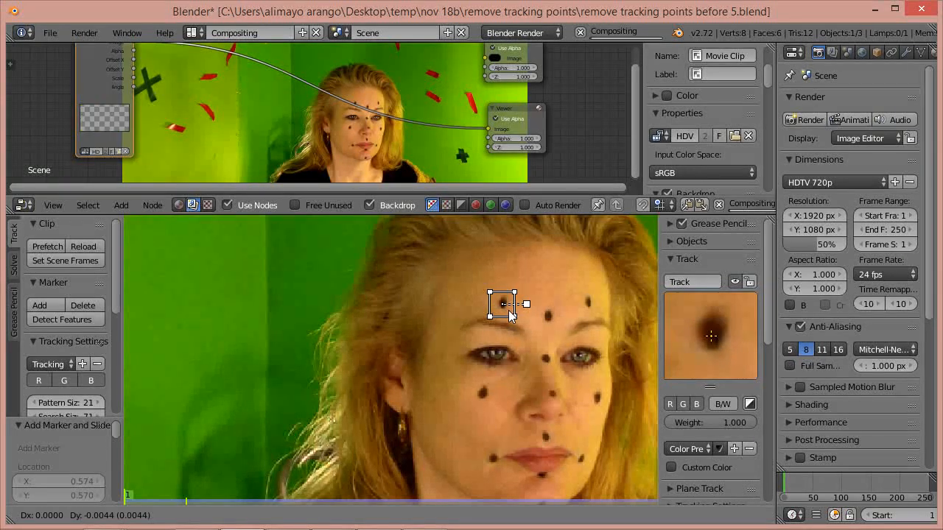
left_click(513, 315)
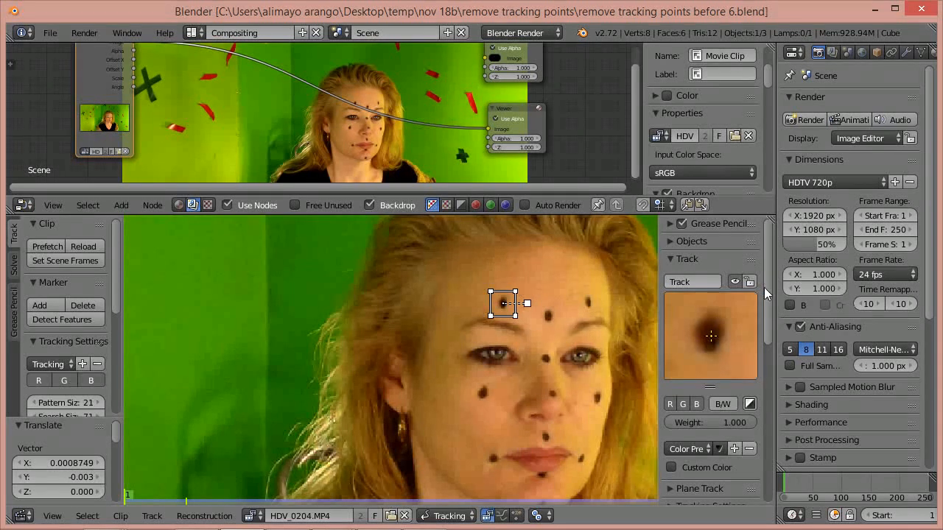
- Enable Normalize in the marker's tracking settings and display its search area
scroll(766, 285, "down", 3)
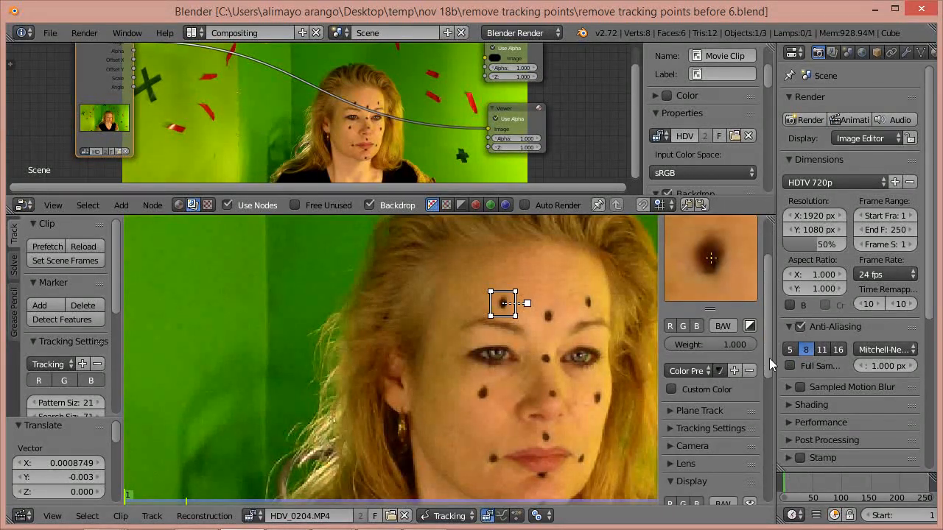
left_click_drag(769, 358, 759, 381)
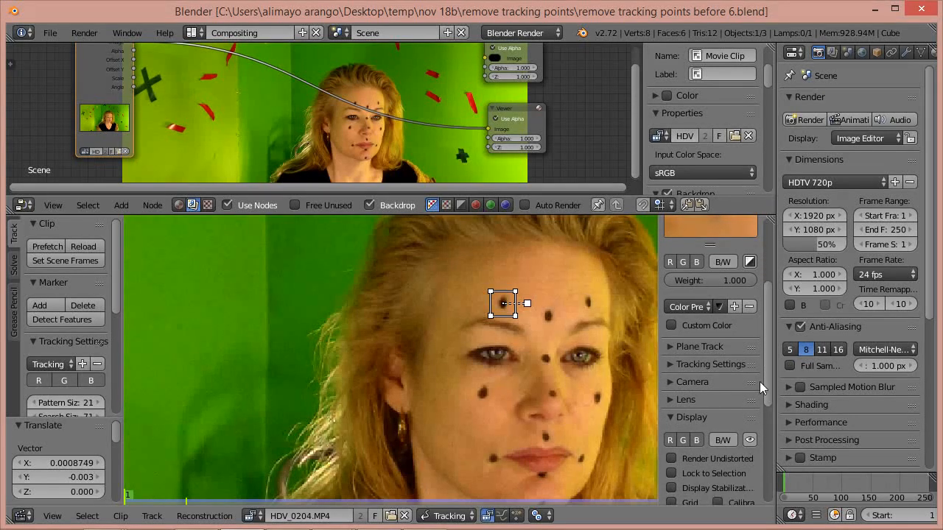
left_click(672, 364)
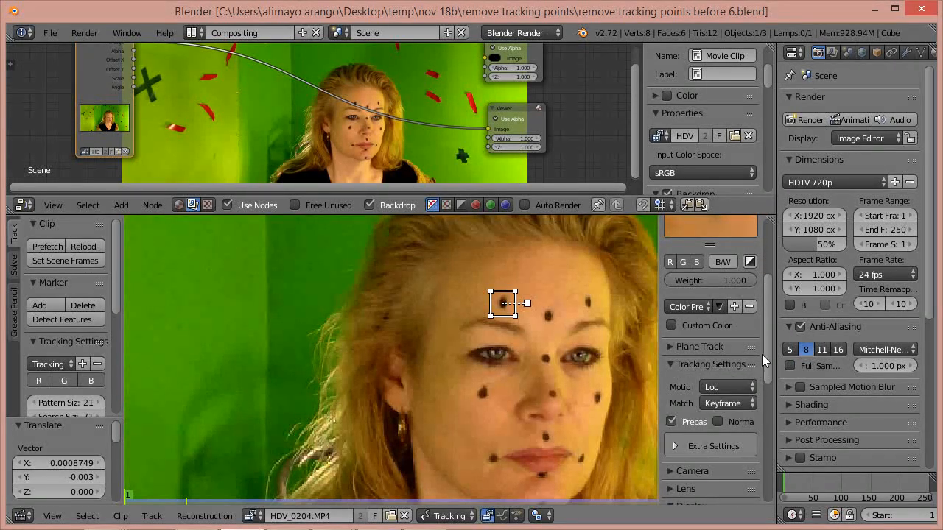
left_click_drag(768, 340, 757, 365)
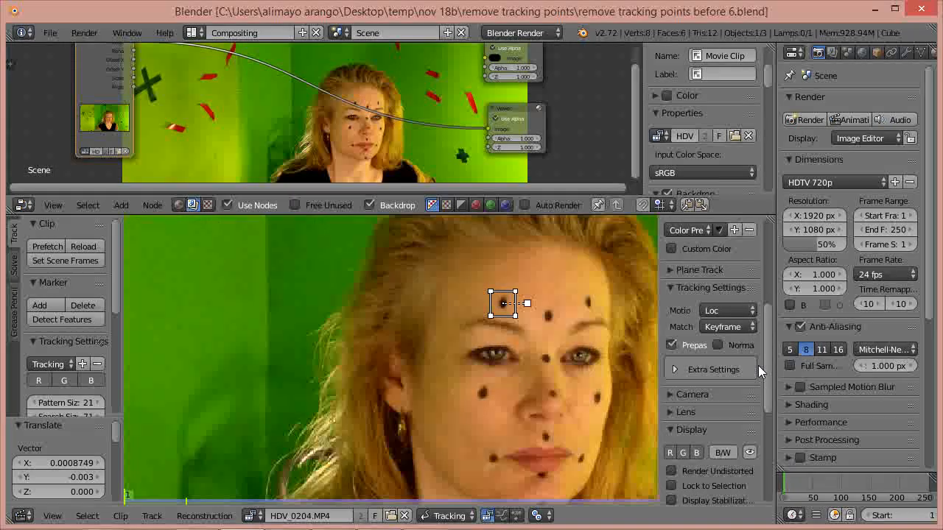
left_click(718, 345)
left_click_drag(768, 334, 764, 430)
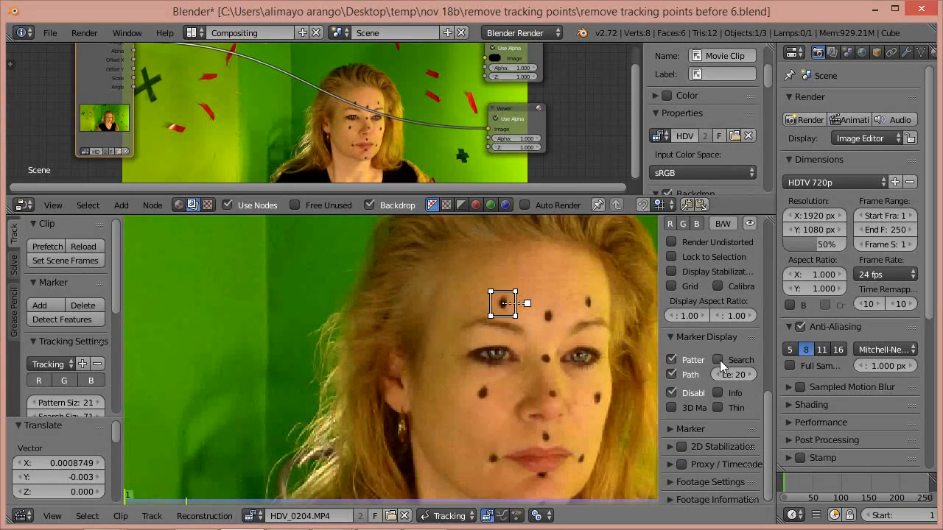
left_click(718, 360)
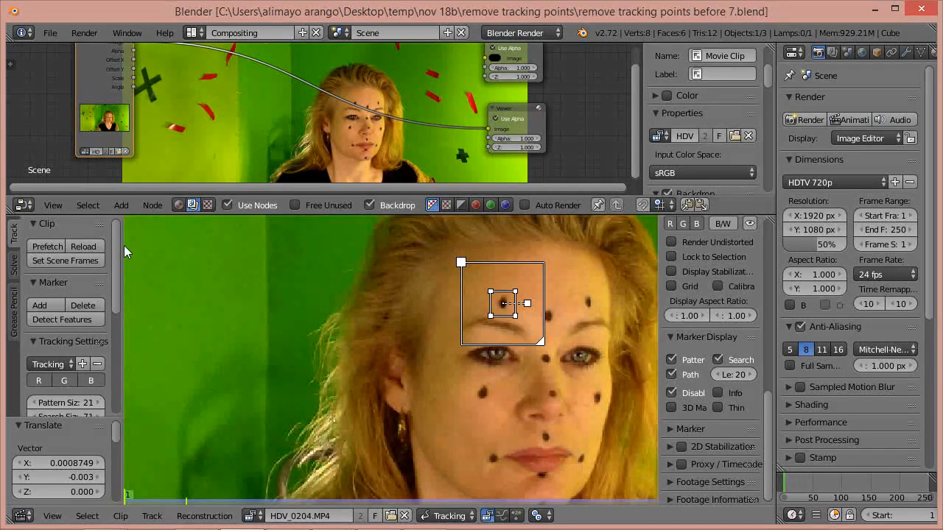
- Track the forehead marker forward through the clip and return to the start of the timeline
left_click_drag(117, 251, 125, 364)
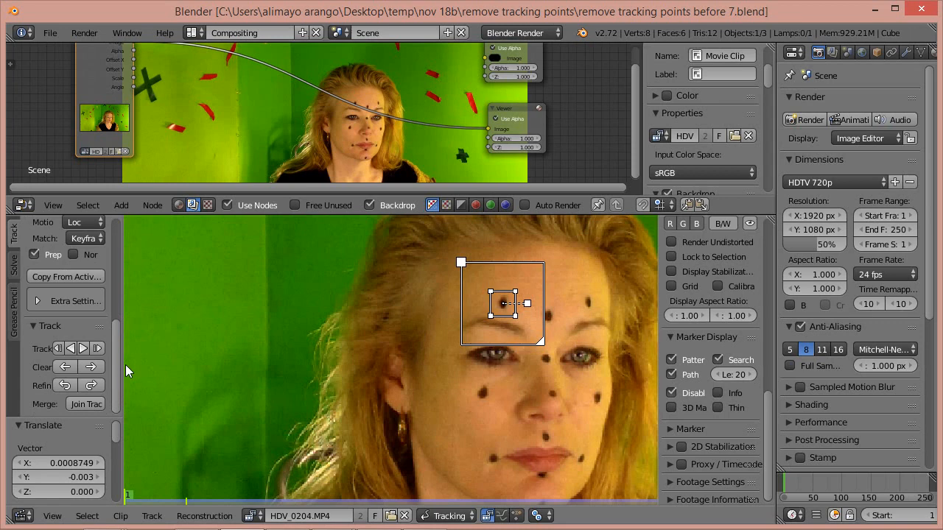
left_click(83, 349)
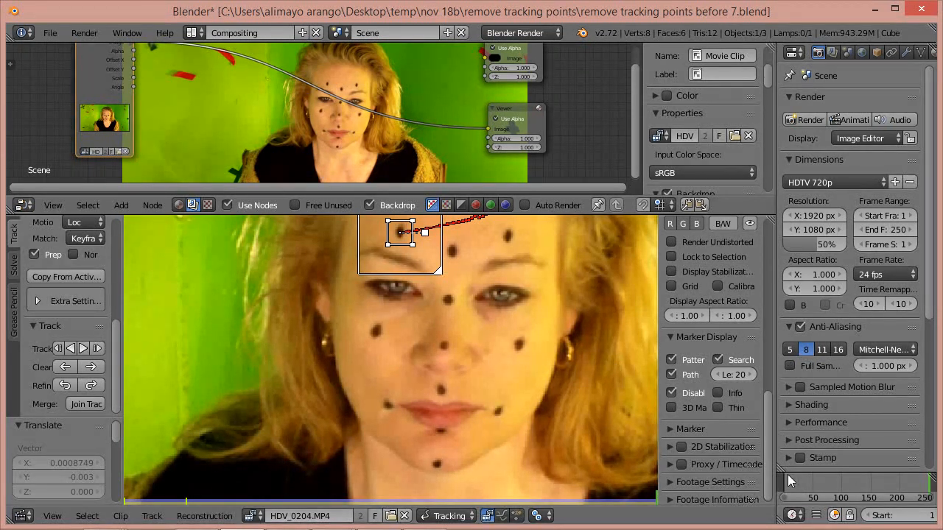
scroll(771, 396, "up", 2)
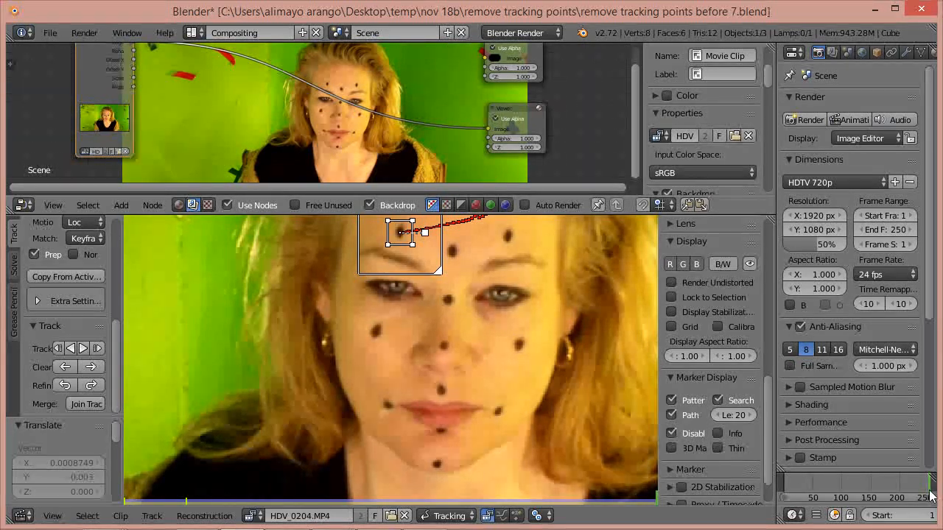
left_click_drag(929, 492, 782, 480)
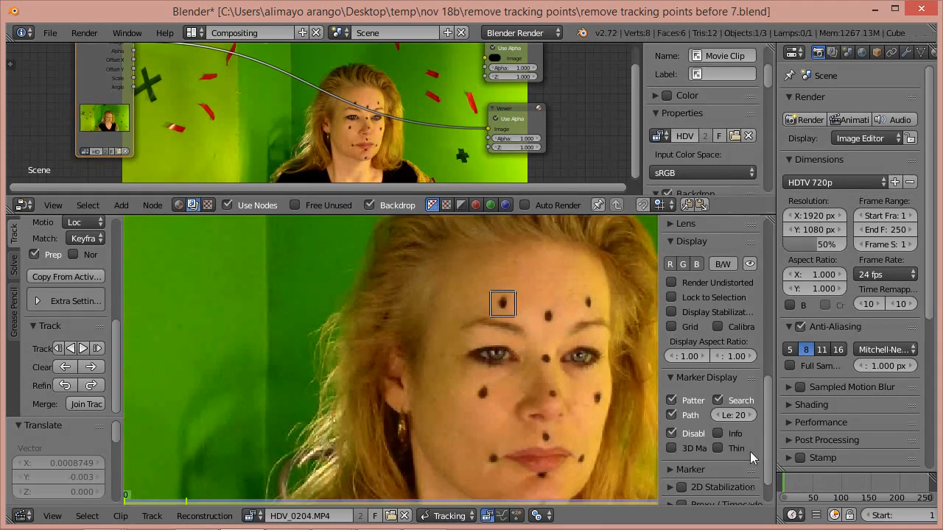
- Lock the view to the selected marker and scrub to frame 200 to check the track
mouse_move(771, 430)
left_mouse_down()
mouse_move(766, 450)
mouse_move(773, 410)
left_mouse_up()
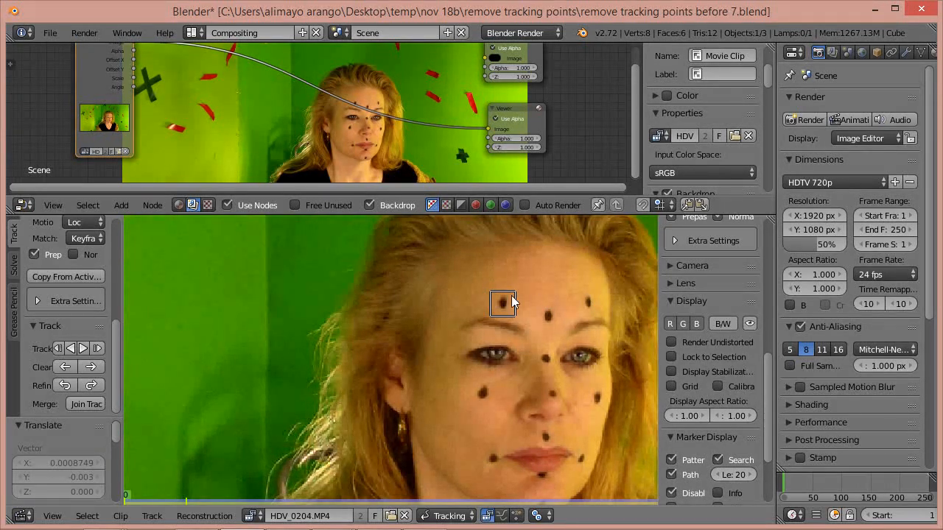
mouse_move(793, 485)
left_mouse_down()
mouse_move(841, 489)
mouse_move(823, 497)
mouse_move(800, 488)
left_mouse_up()
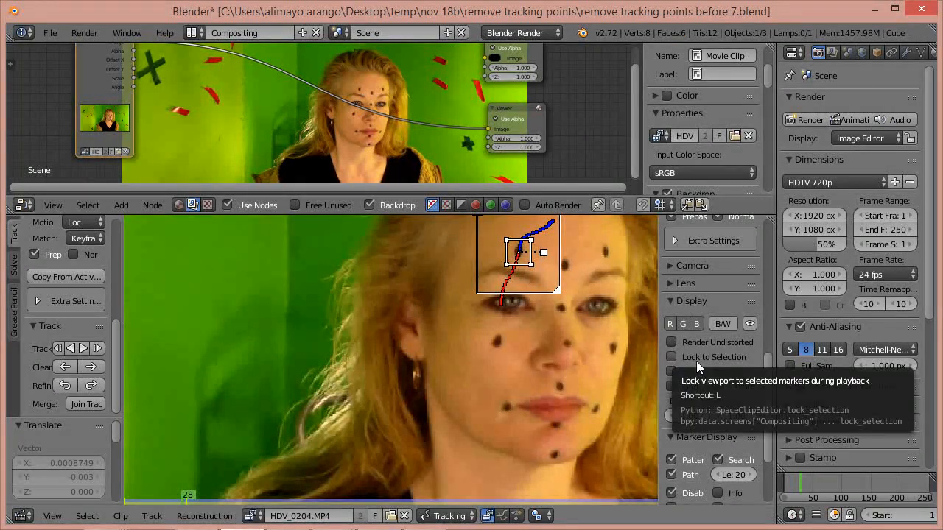
left_click(671, 356)
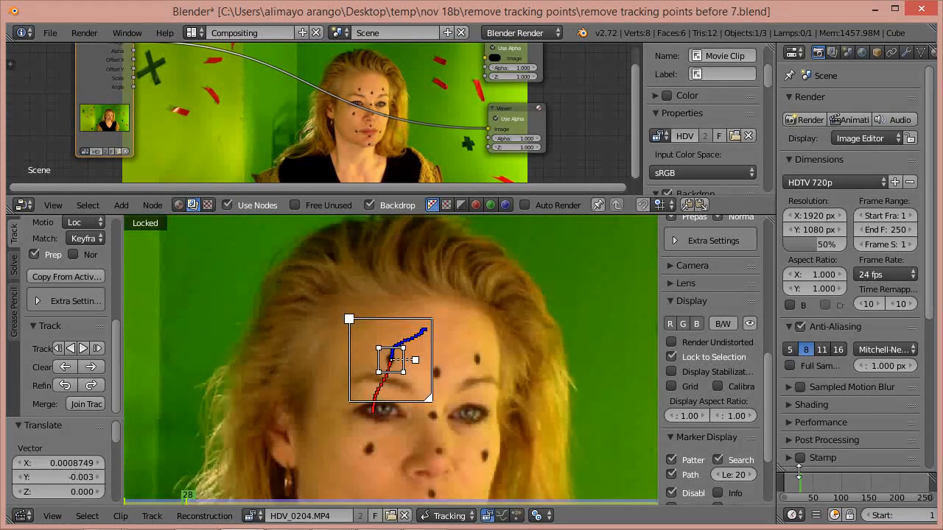
left_click_drag(808, 488, 900, 500)
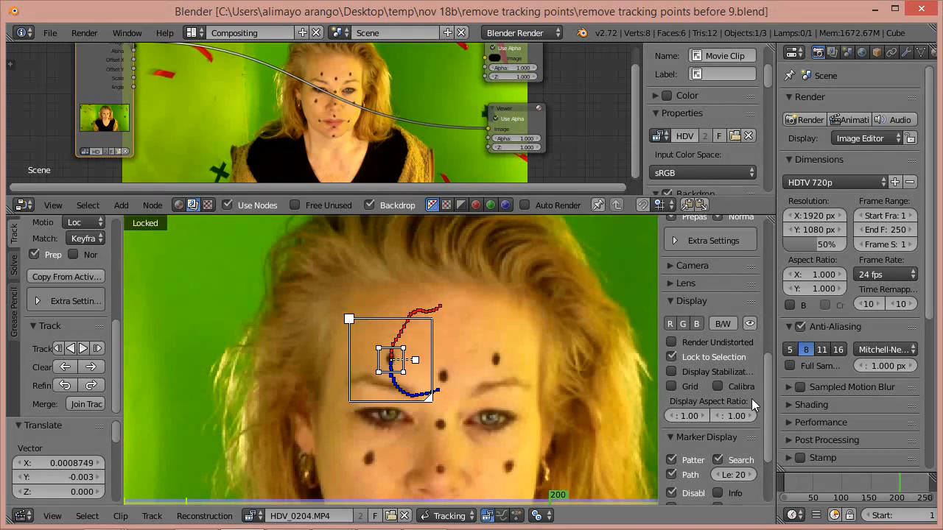
left_click_drag(768, 393, 768, 416)
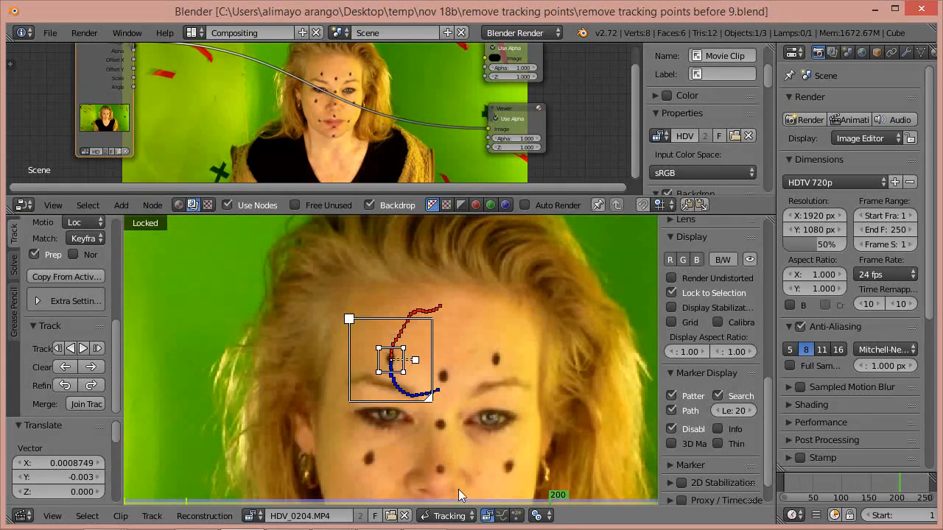
- Switch the clip editor to Mask mode and, back at frame 0, create a new mask named 1
left_click(447, 515)
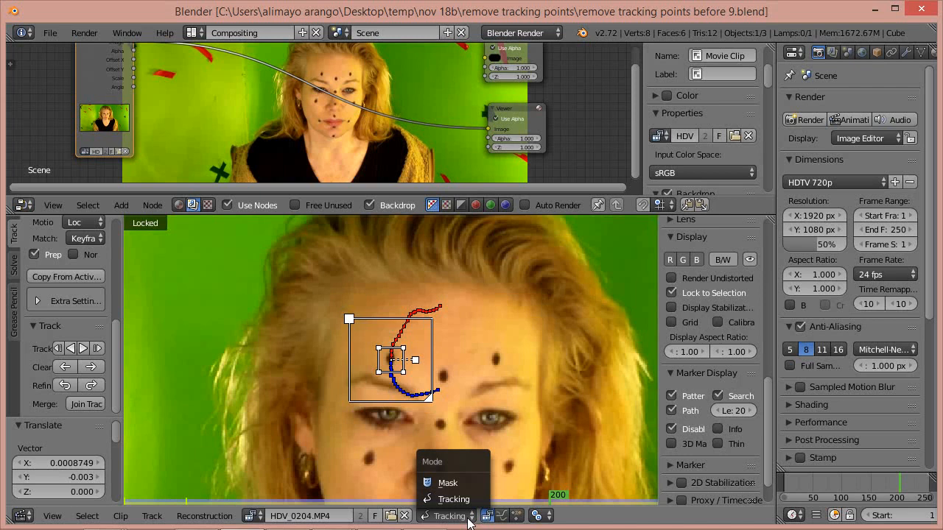
left_click(456, 482)
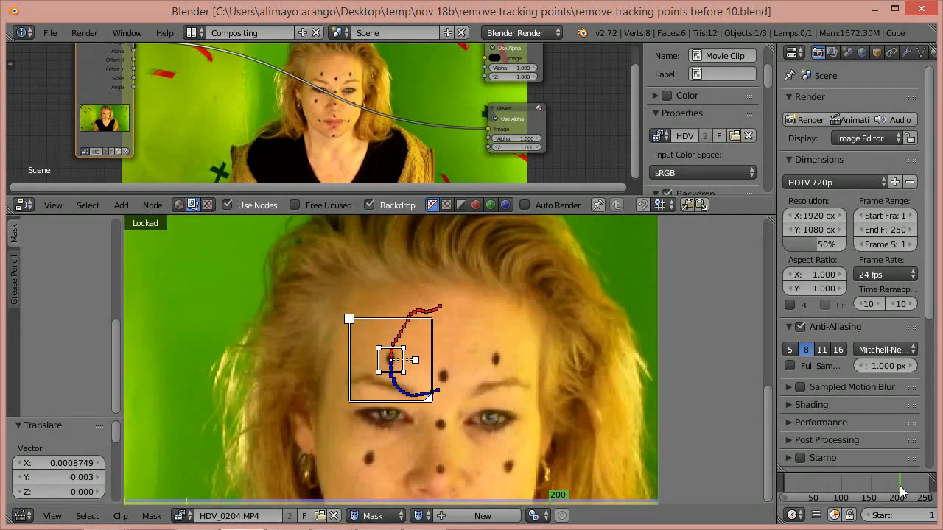
left_click_drag(899, 490, 780, 483)
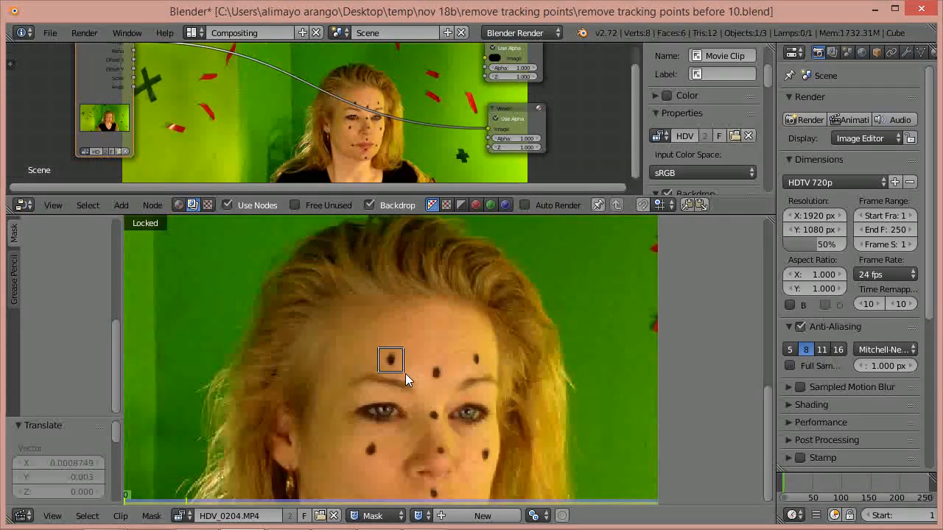
left_click(471, 515)
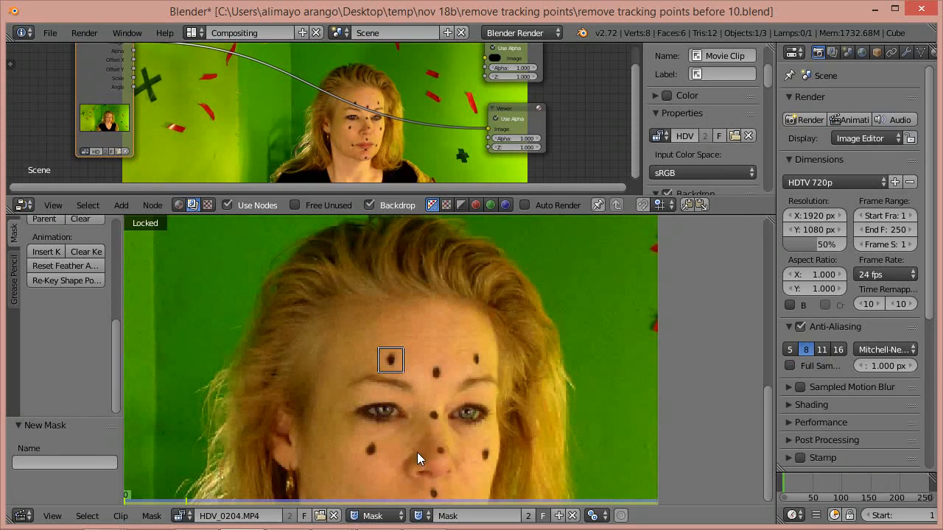
left_click(446, 511)
type("1")
- Draw a closed three-point mask outline around the tracked forehead dot
left_click(374, 350, "ctrl")
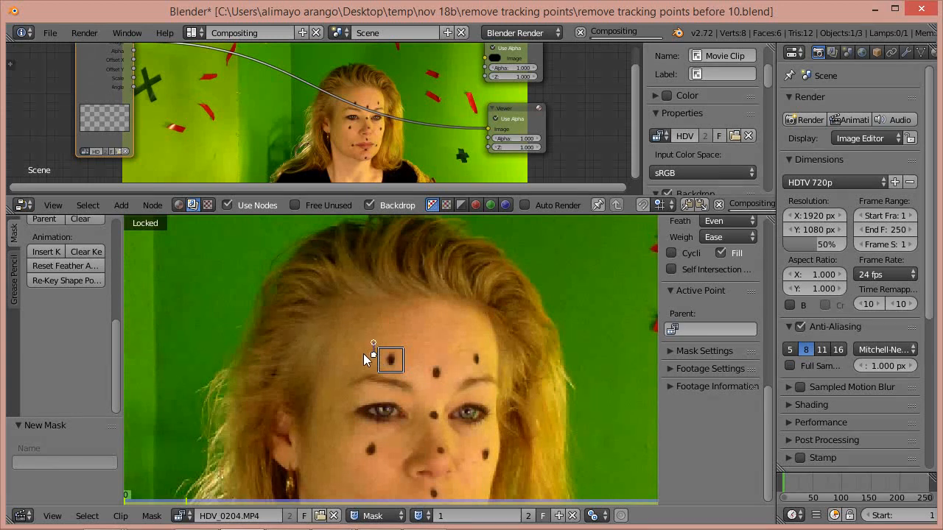
left_click_drag(370, 352, 373, 373)
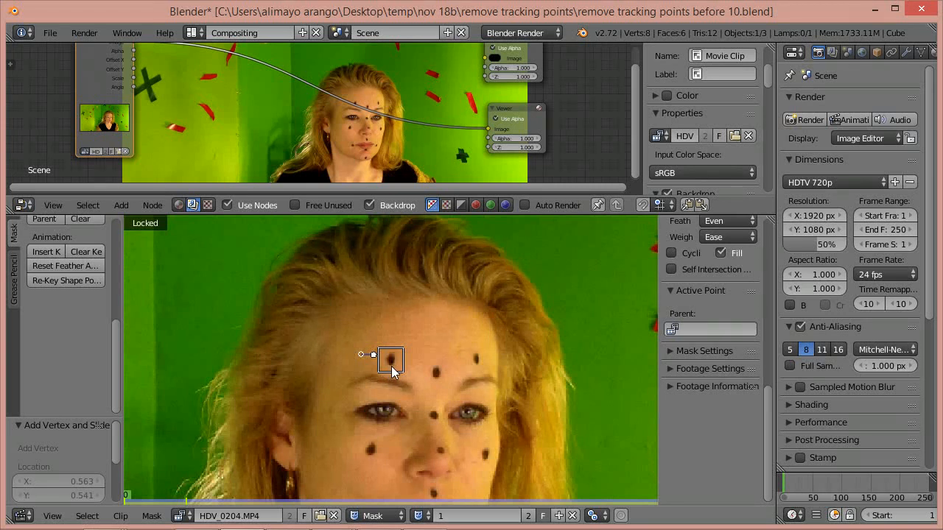
left_click(390, 369, "ctrl")
key("alt+c")
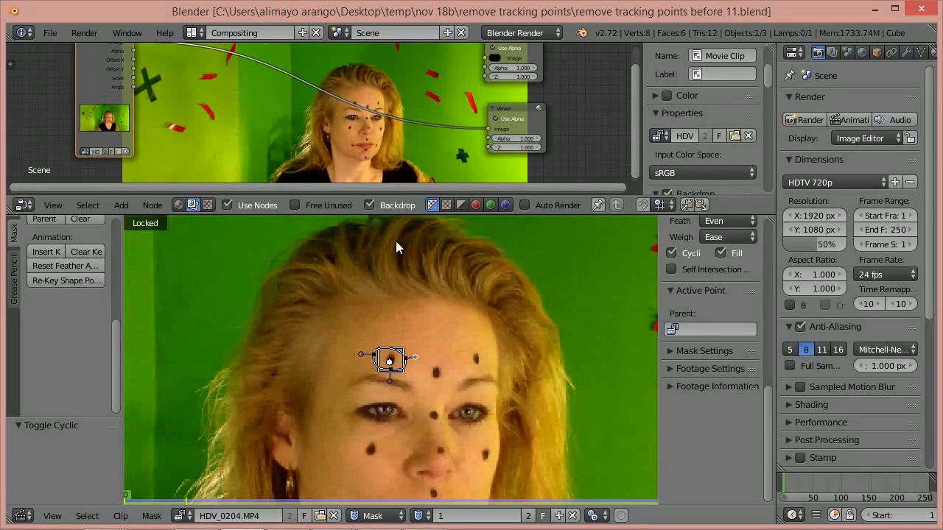
- Select all linked points of the mask and set their handle type to Auto
right_click(406, 359)
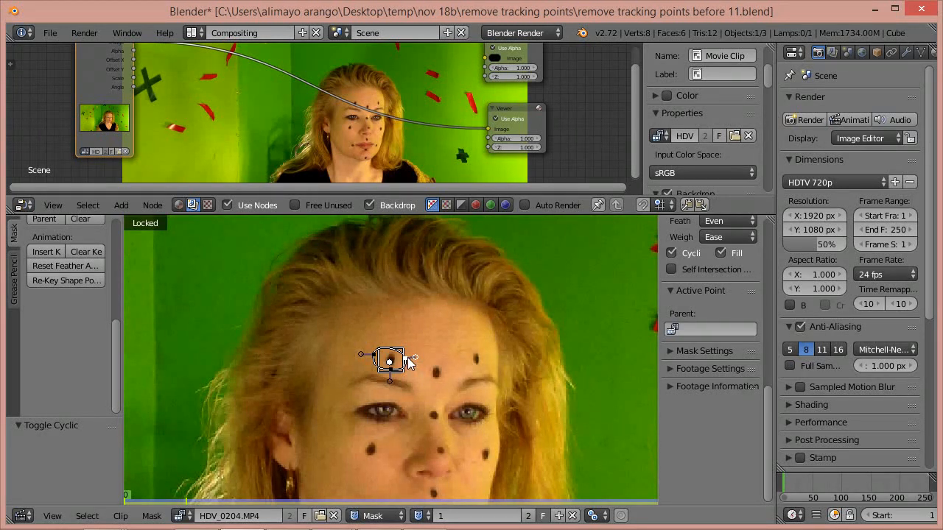
key("ctrl+l")
key("v")
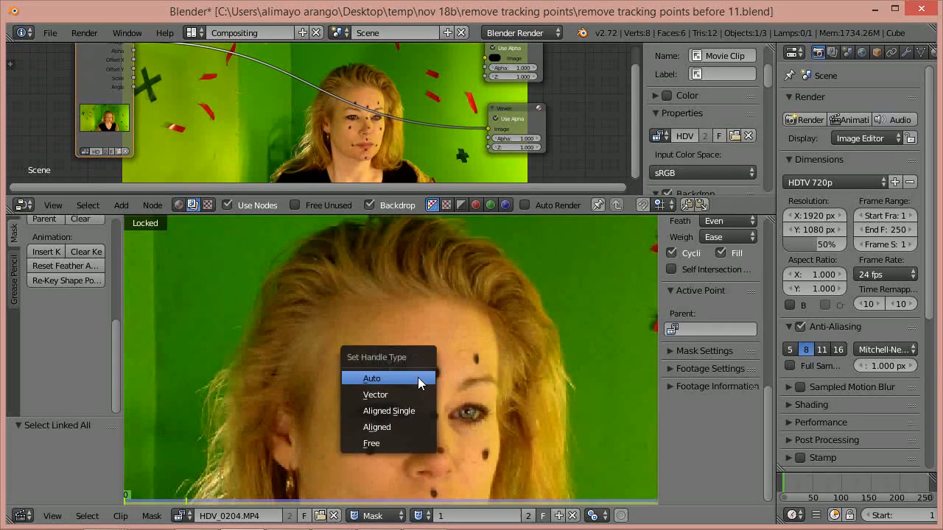
left_click(418, 377)
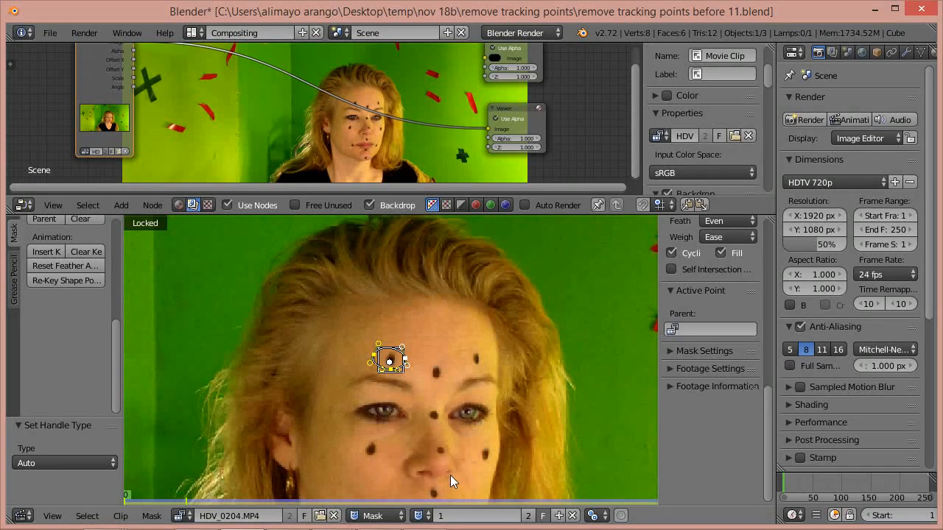
- Deselect the forehead marker in Tracking mode and return to Mask mode
key("Tab")
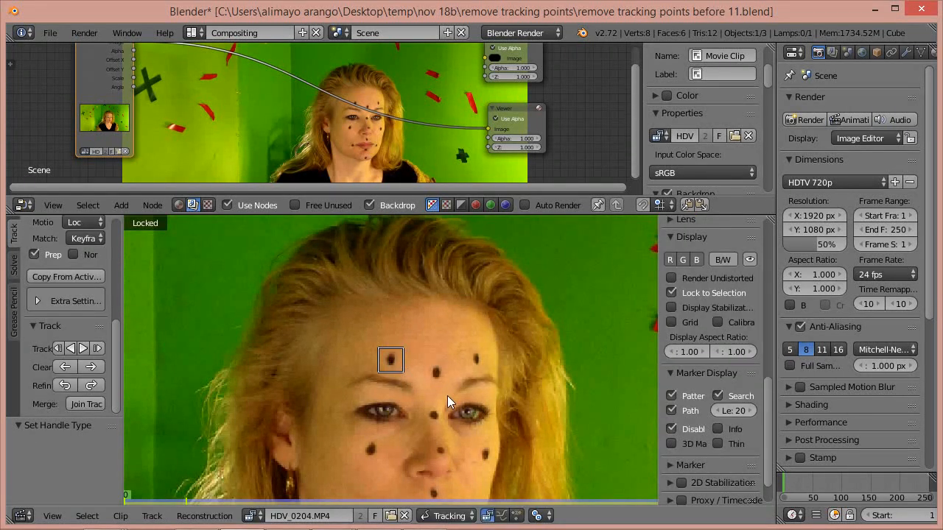
key("a")
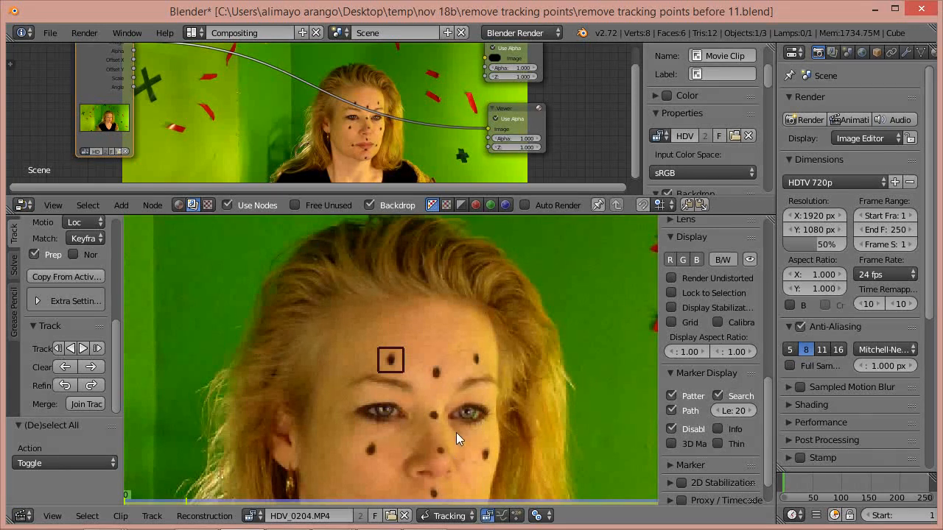
key("Tab")
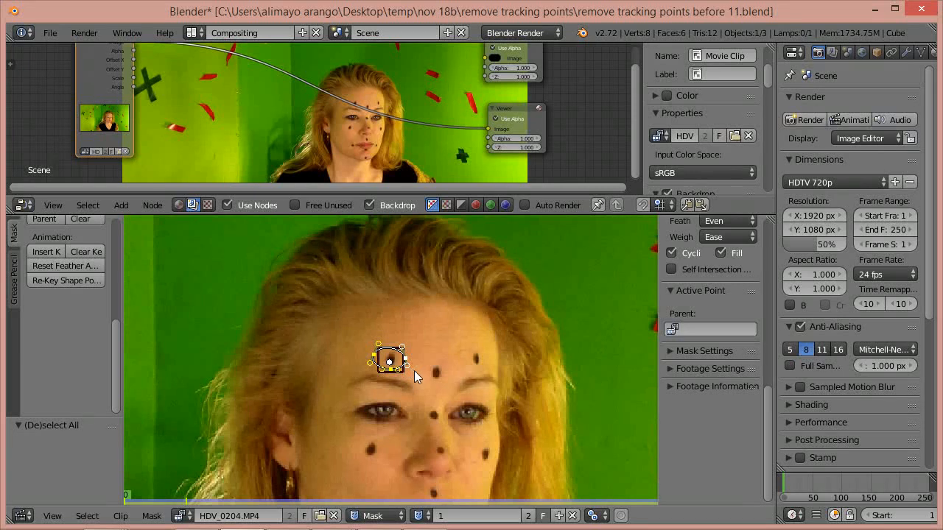
- Select the forehead dot's marker in Tracking mode and parent all of the mask's points to it in Mask mode
key("a")
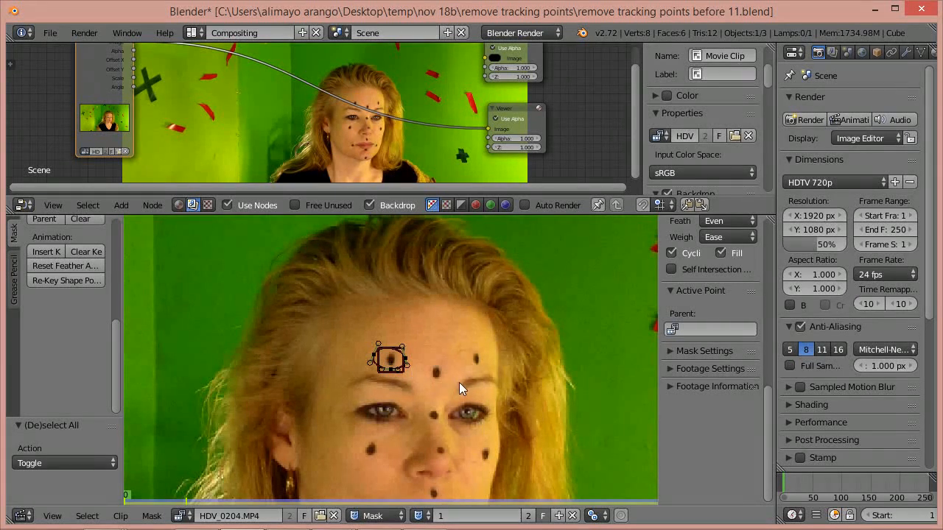
key("a")
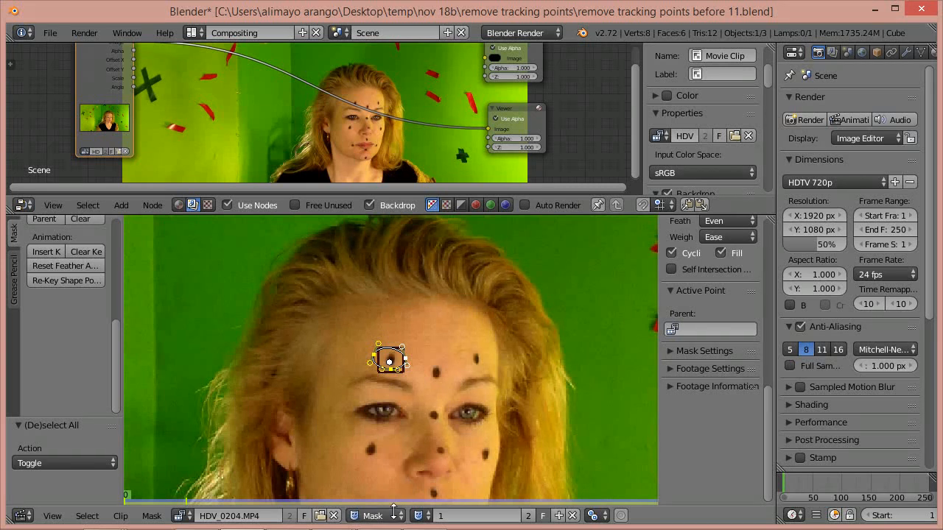
key("Tab")
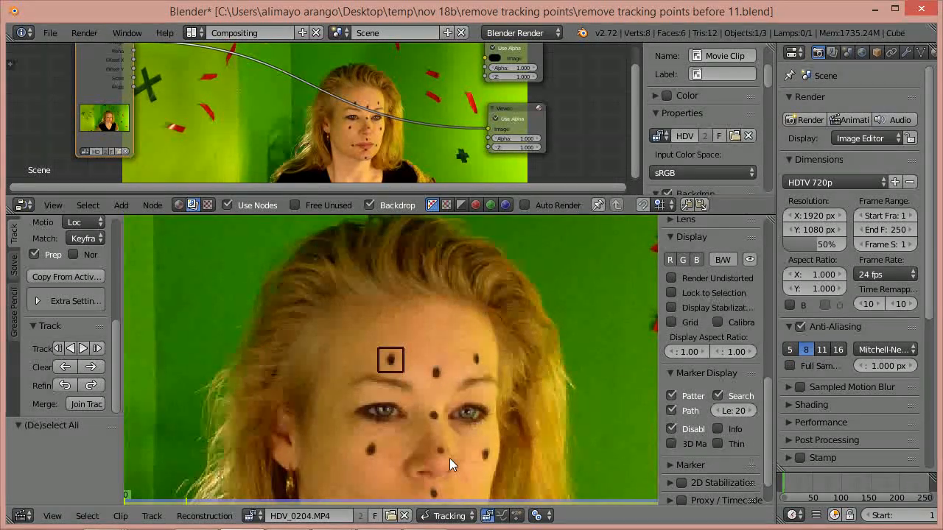
right_click(403, 371)
key("Tab")
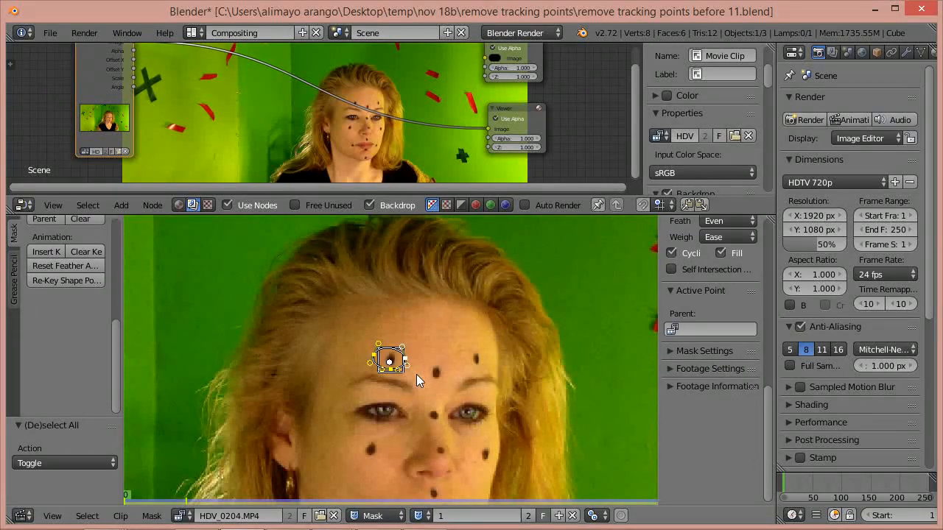
key("ctrl+p")
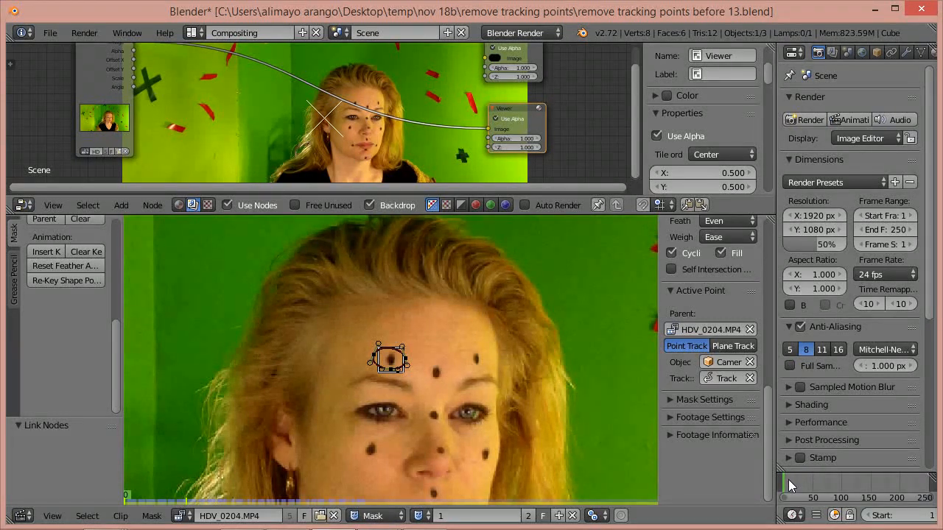
mouse_move(785, 483)
left_mouse_down()
mouse_move(892, 481)
mouse_move(784, 481)
left_mouse_up()
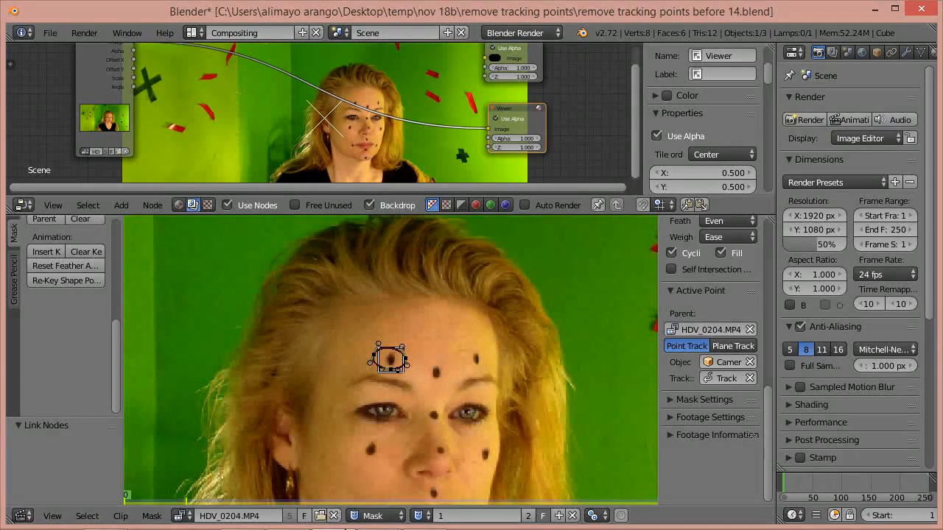
- Switch the clip editor back to Tracking mode and add a marker on the middle forehead dot
left_click(396, 512)
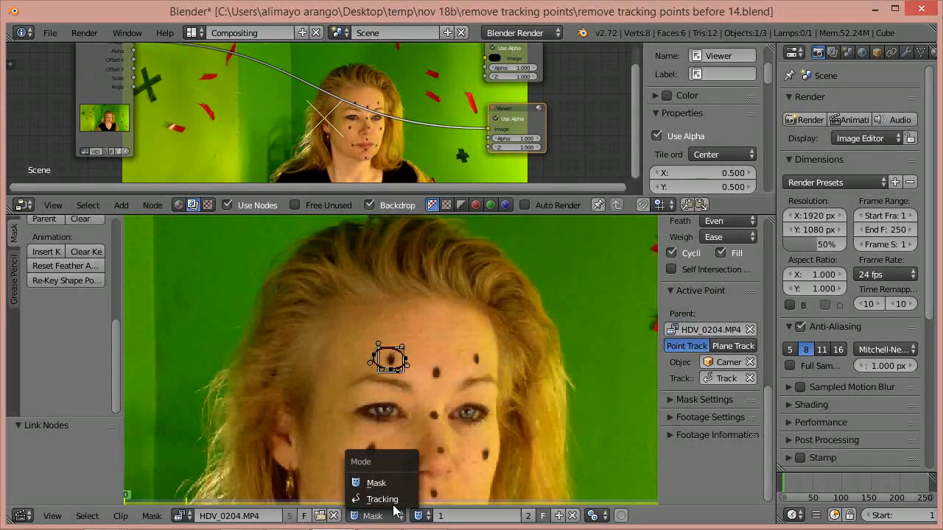
left_click(390, 500)
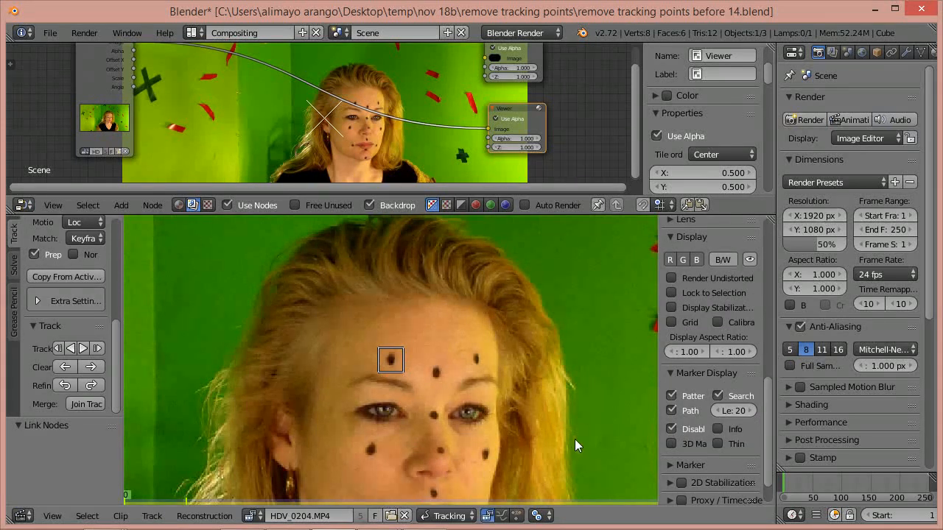
left_click(436, 372, "ctrl")
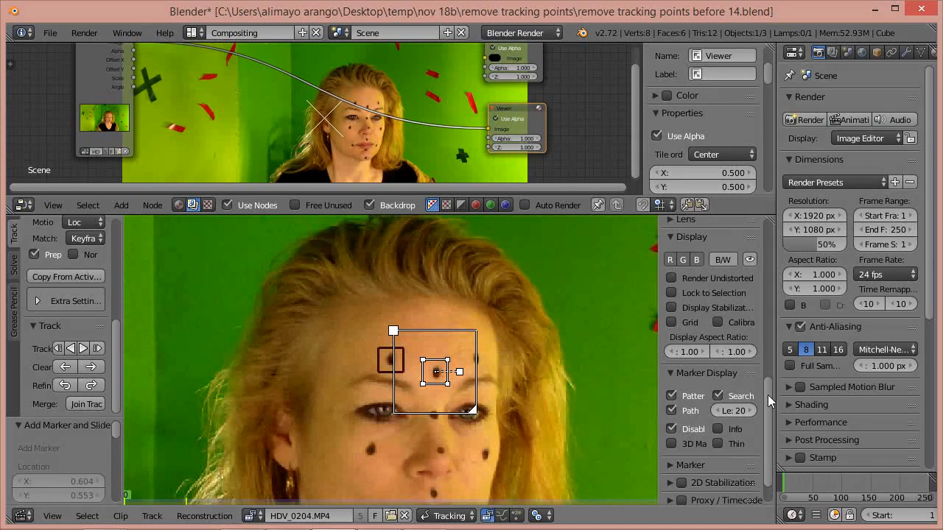
- Enable Lock to Selection and Normalize for the middle forehead marker and track it forward through the clip
left_click(670, 292)
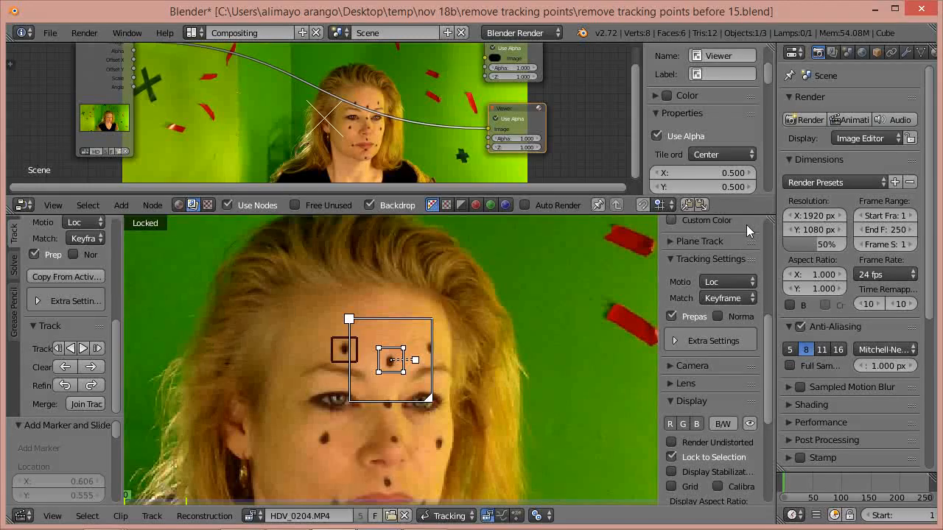
left_click(718, 316)
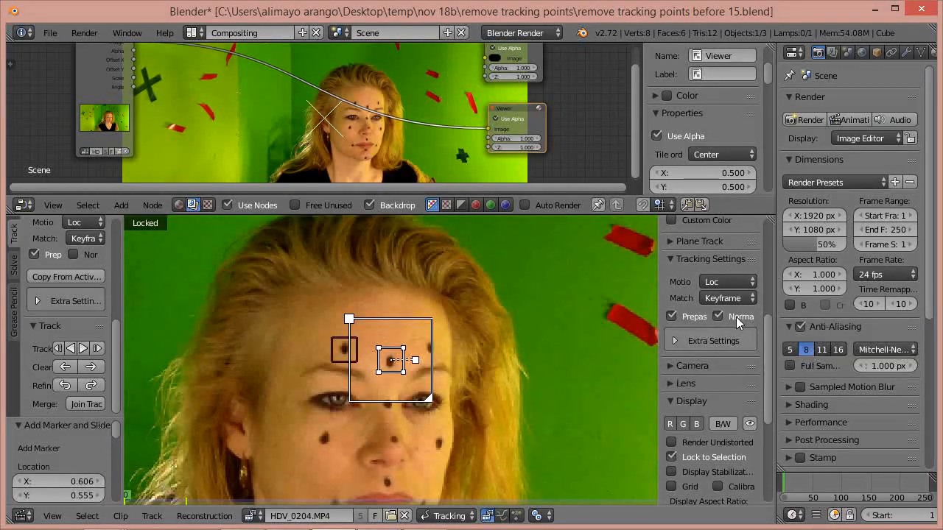
left_click_drag(657, 321, 635, 321)
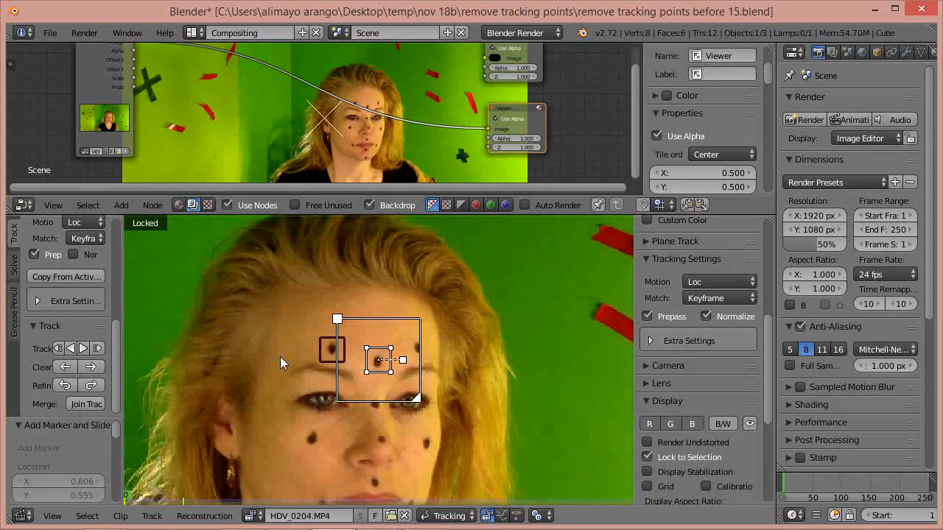
left_click(81, 349)
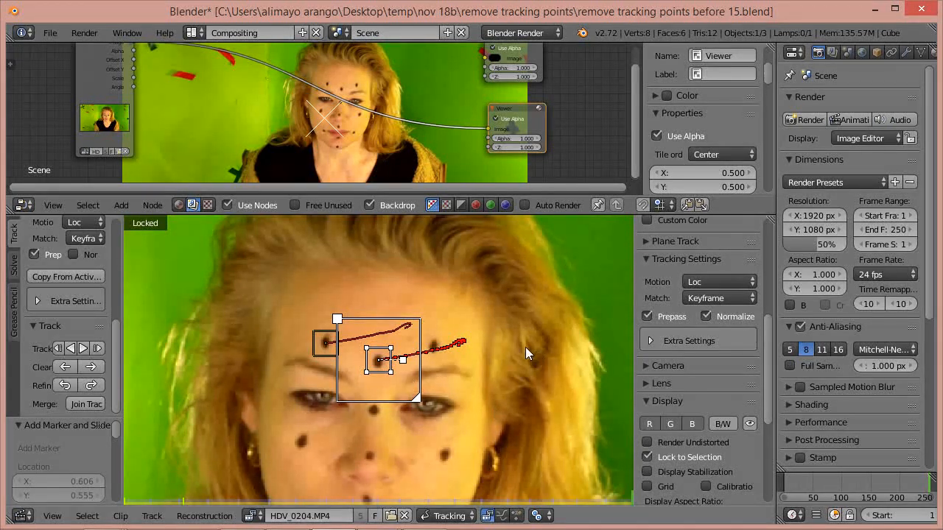
scroll(525, 347, "down", 1)
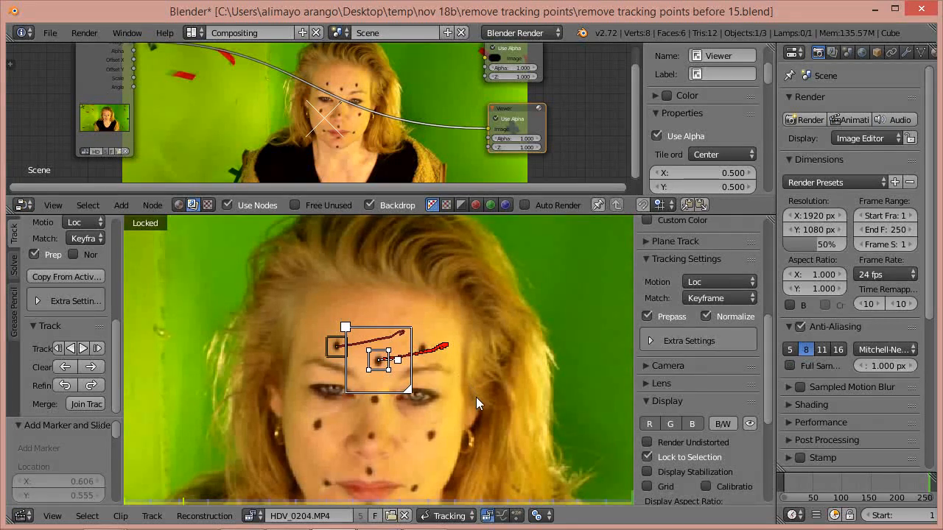
middle_click_drag(476, 397, 485, 363)
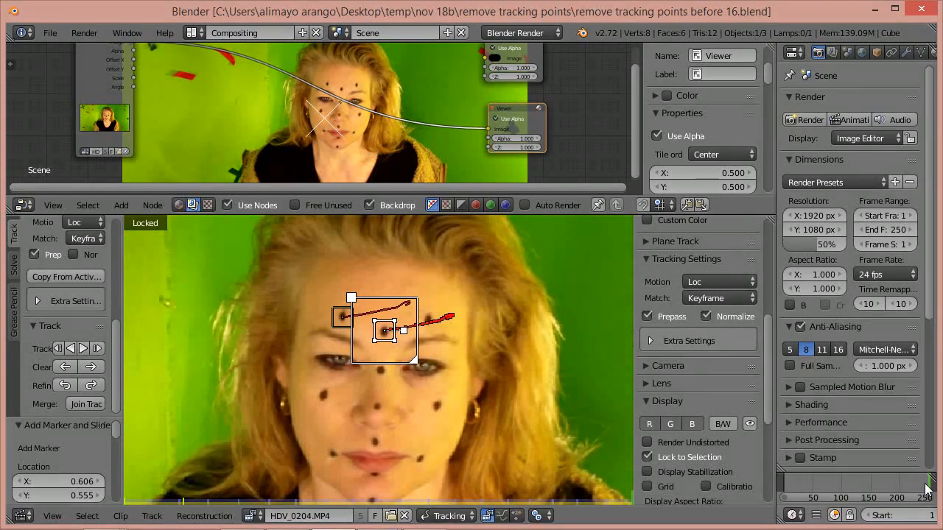
- Return to frame 0, add a marker on the third forehead dot above the outer eyebrow, and start tracking it forward
left_click_drag(926, 487, 782, 497)
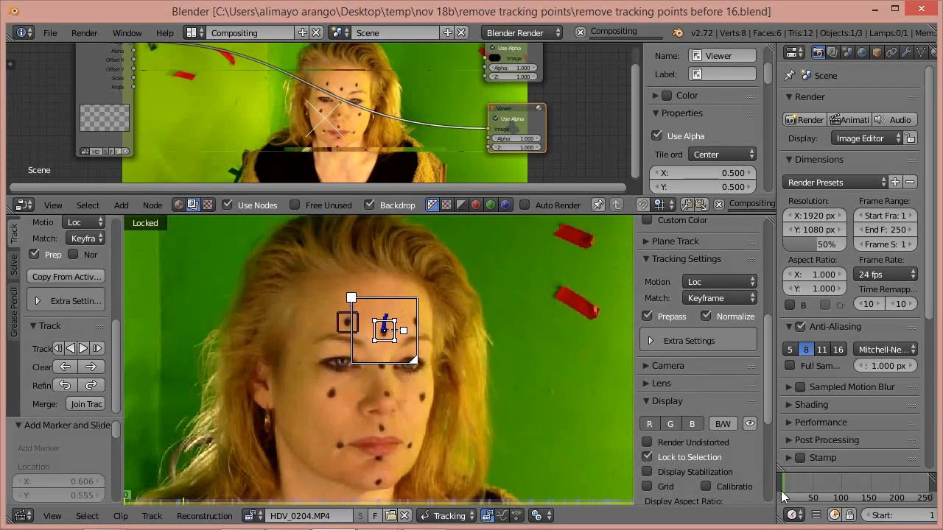
left_click(415, 321, "ctrl")
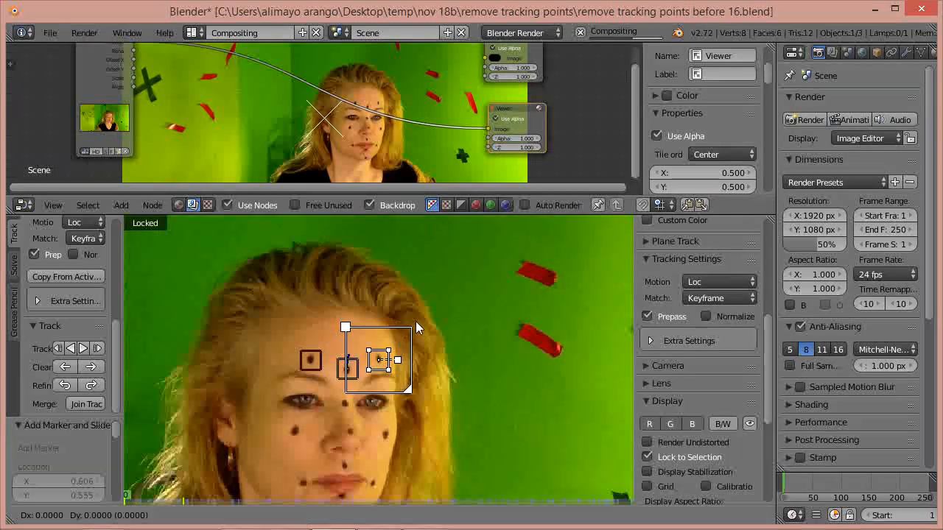
left_click_drag(769, 340, 772, 256)
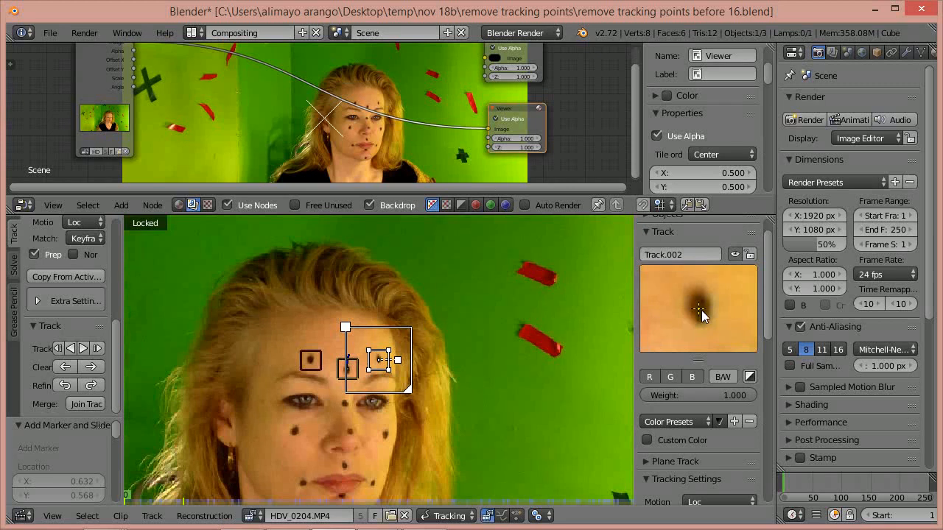
left_click(84, 349)
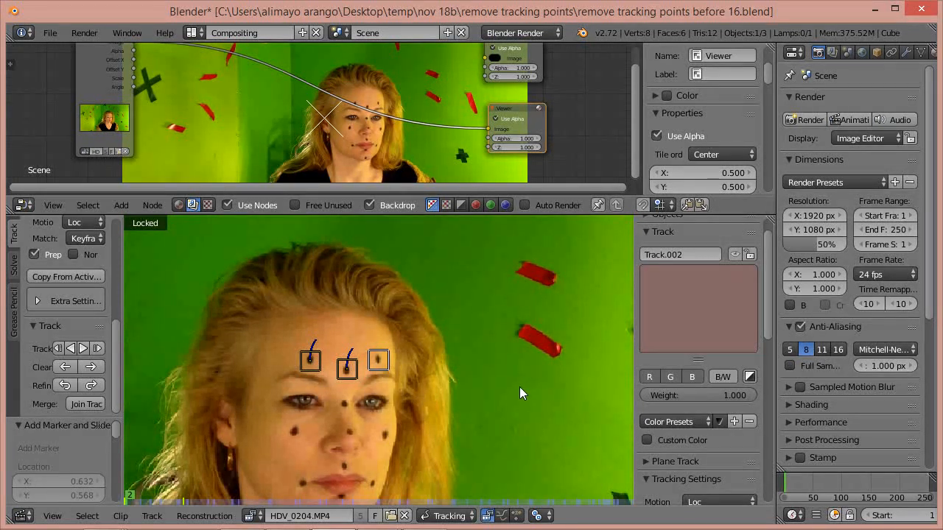
- Re-centre the third forehead marker on its dot at frame 2 and resume tracking forward
key("g")
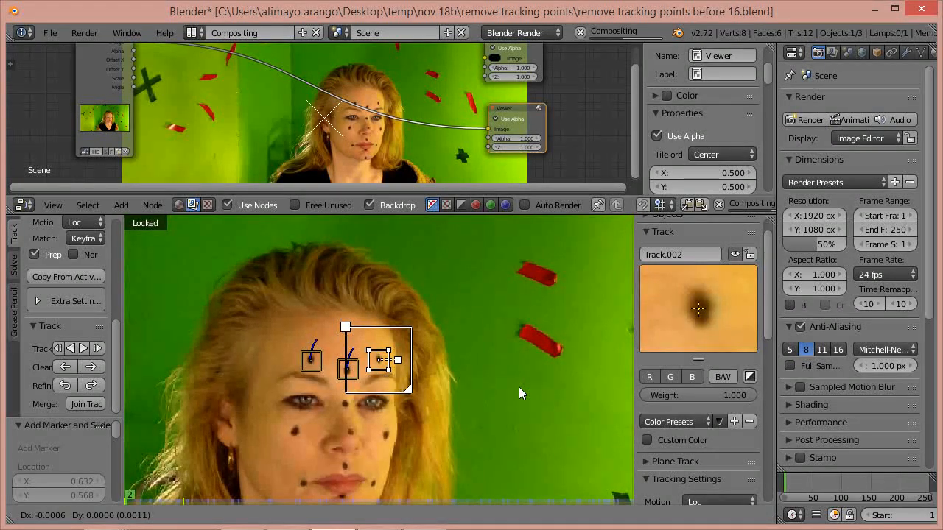
left_click(518, 387)
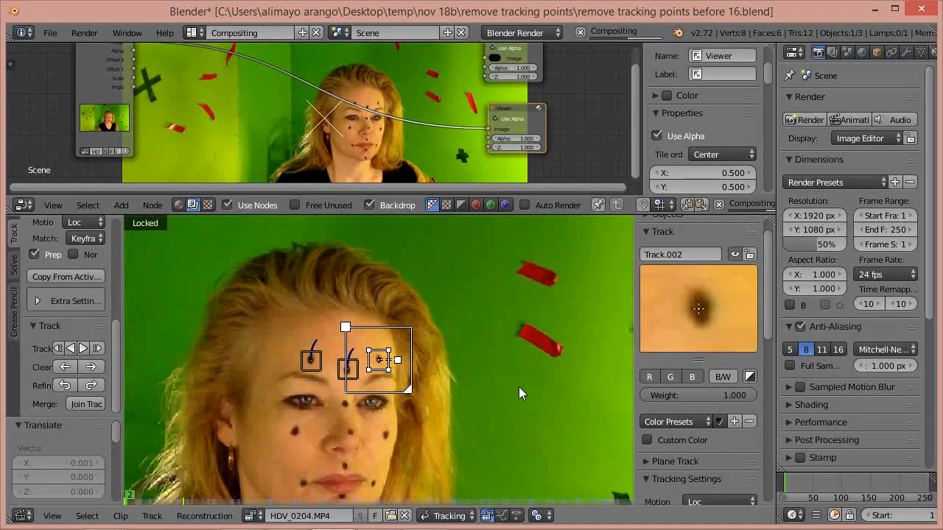
left_click(82, 349)
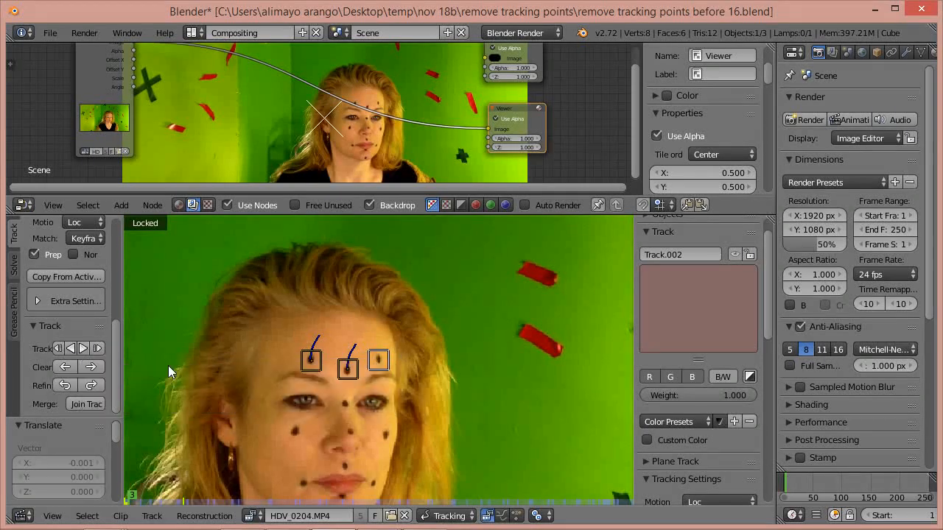
- Re-centre the third forehead marker on its dot at frame 3
right_click(385, 372)
key("g")
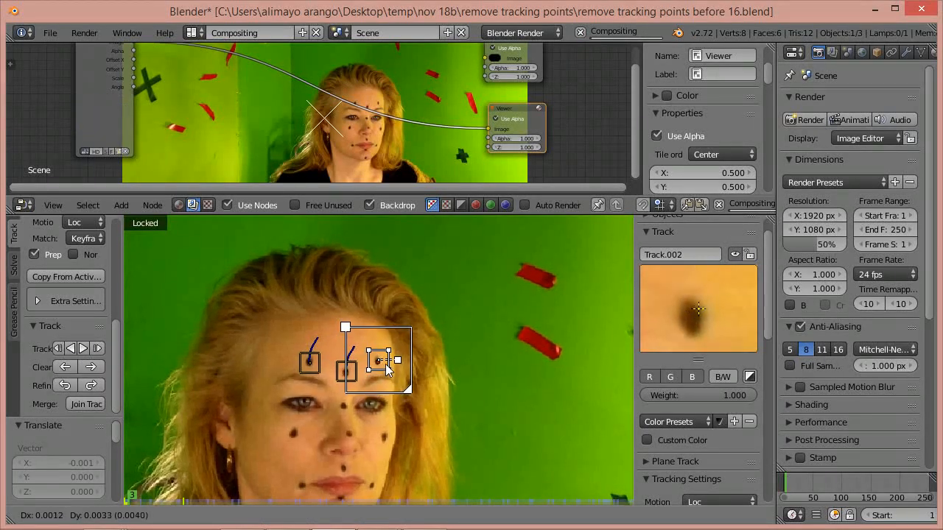
left_click(386, 368)
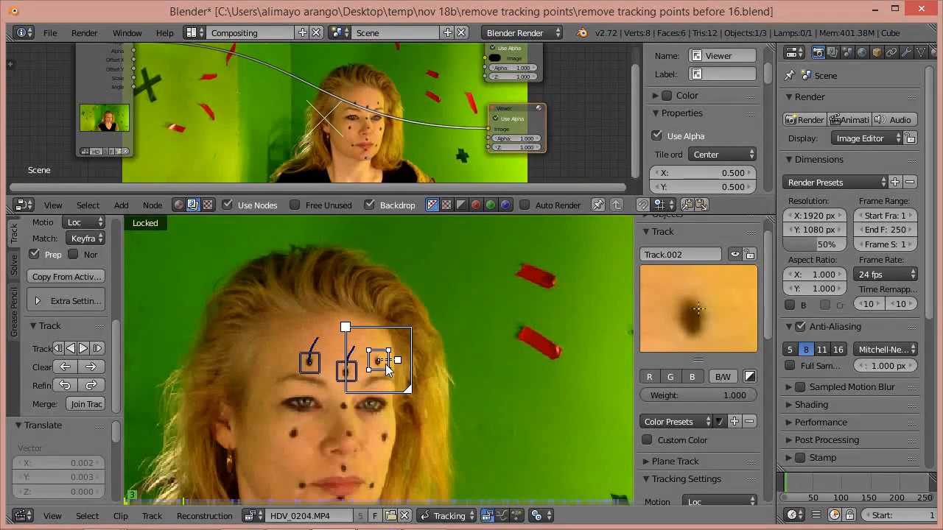
key("g")
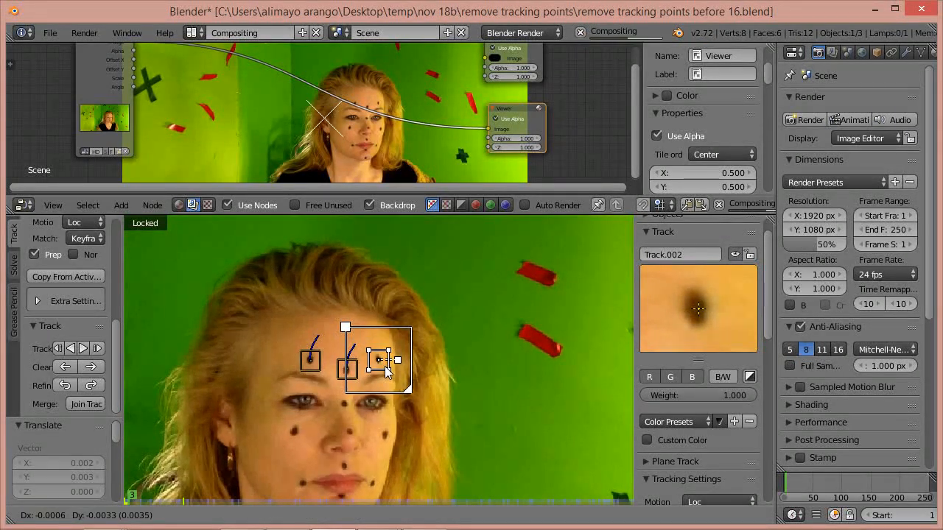
left_click(386, 370)
- Enable Normalize for the third forehead marker and track it forward from frame 3
scroll(770, 324, "down", 3)
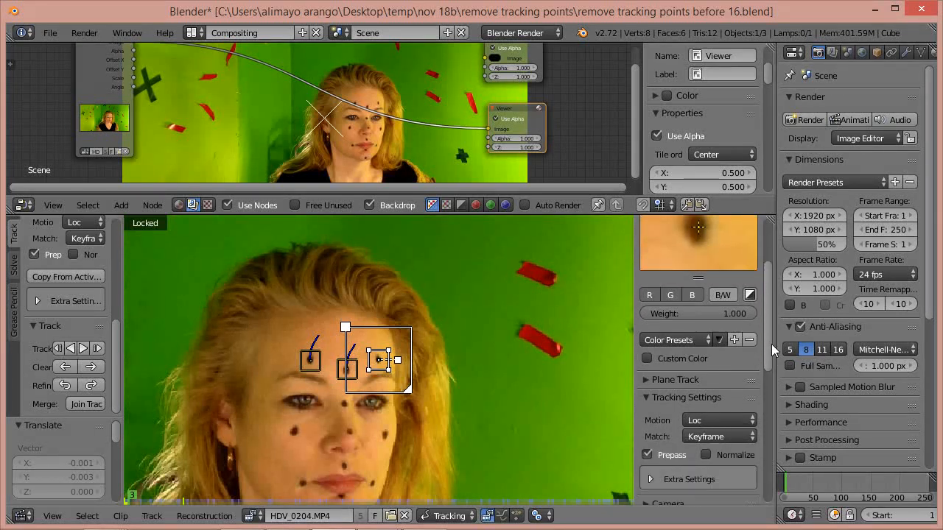
left_click_drag(771, 344, 771, 353)
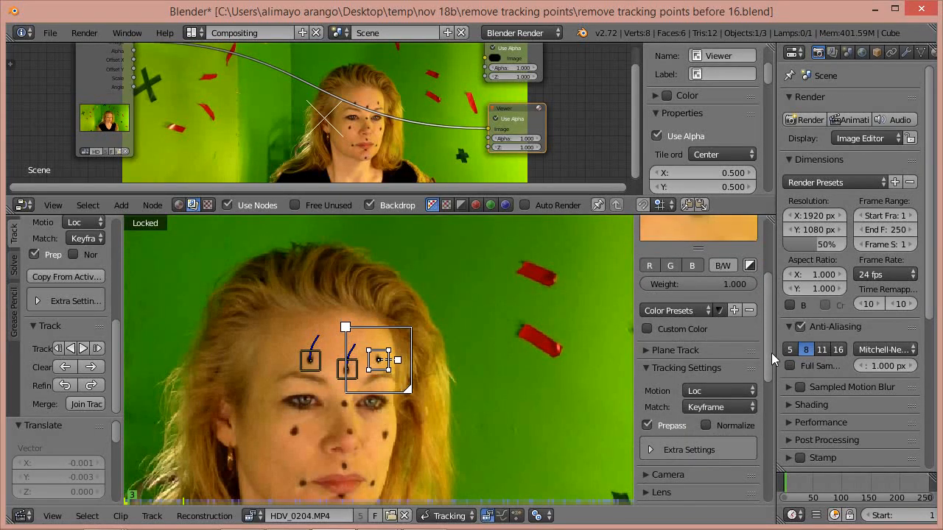
left_click(704, 425)
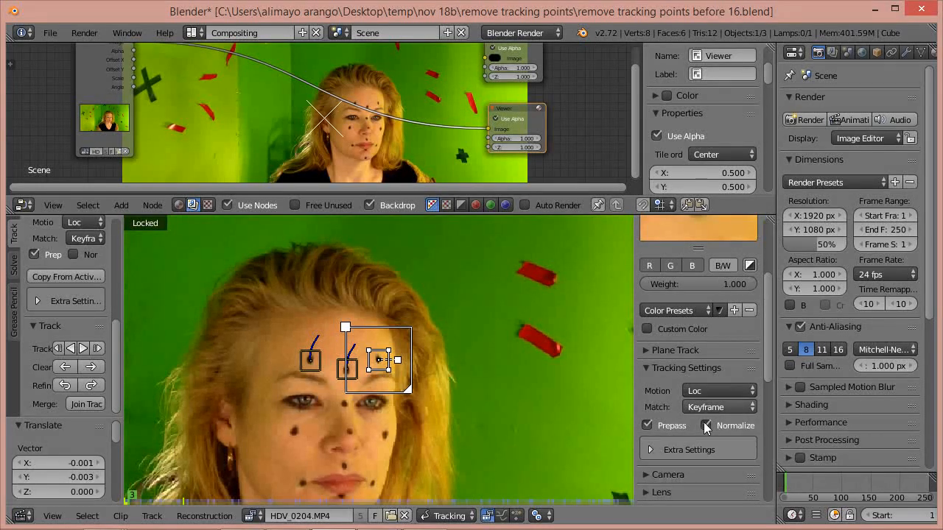
left_click(84, 348)
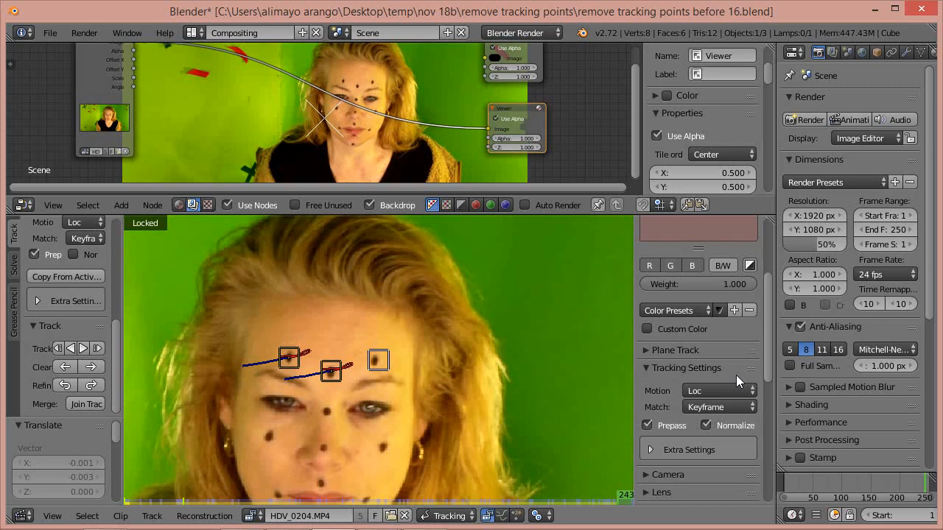
- Re-centre the third forehead marker on its dot at frame 243 and track the remaining frames forward
scroll(769, 341, "up", 4)
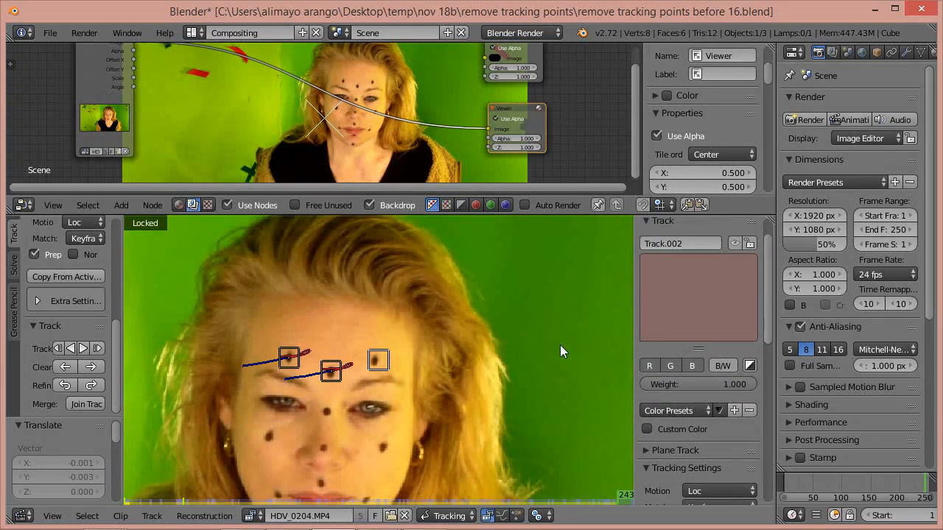
right_click(388, 365)
key("g")
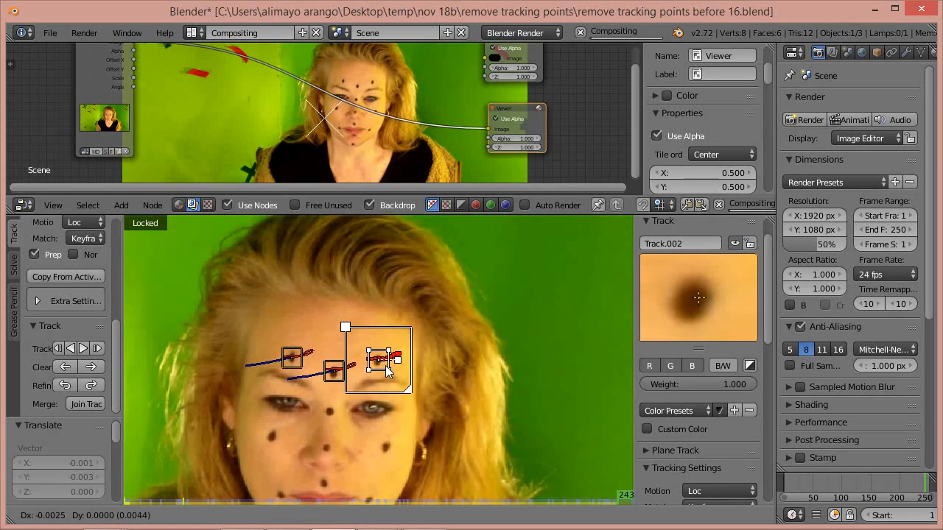
left_click(386, 371)
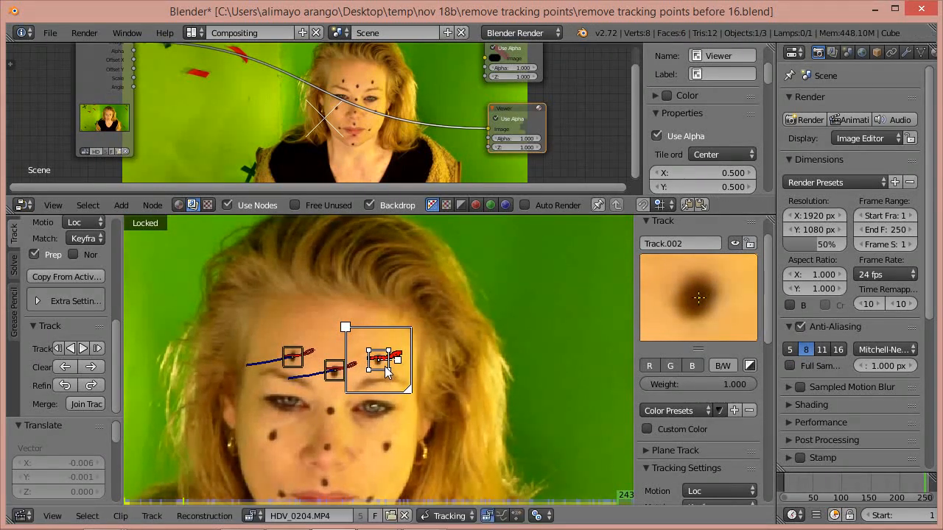
left_click(82, 349)
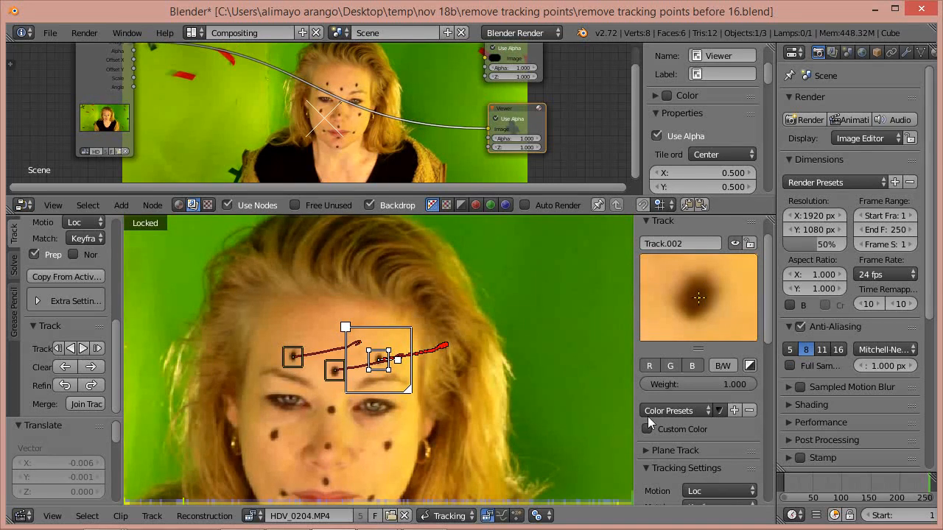
- Return the clip to frame 0 with the tracking and display settings in view
left_click_drag(768, 295, 744, 389)
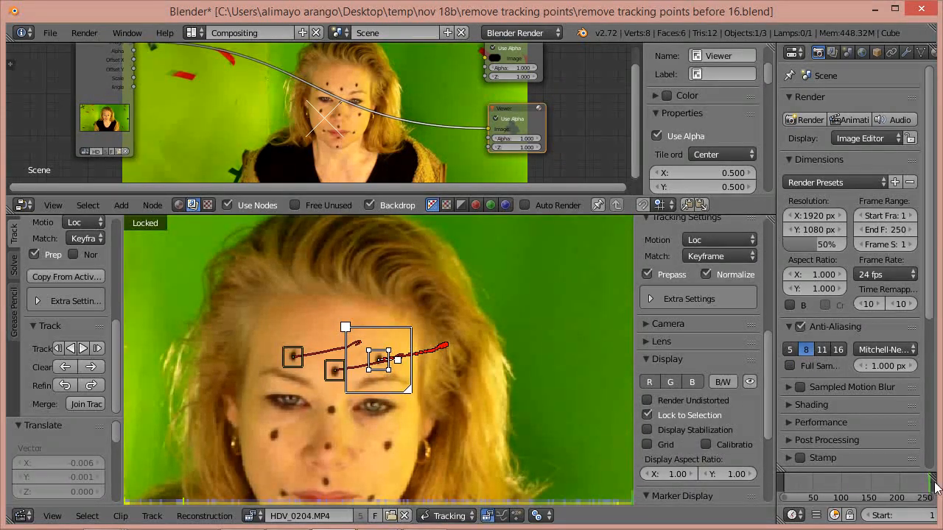
left_click_drag(871, 484, 796, 485)
key("shift+Left")
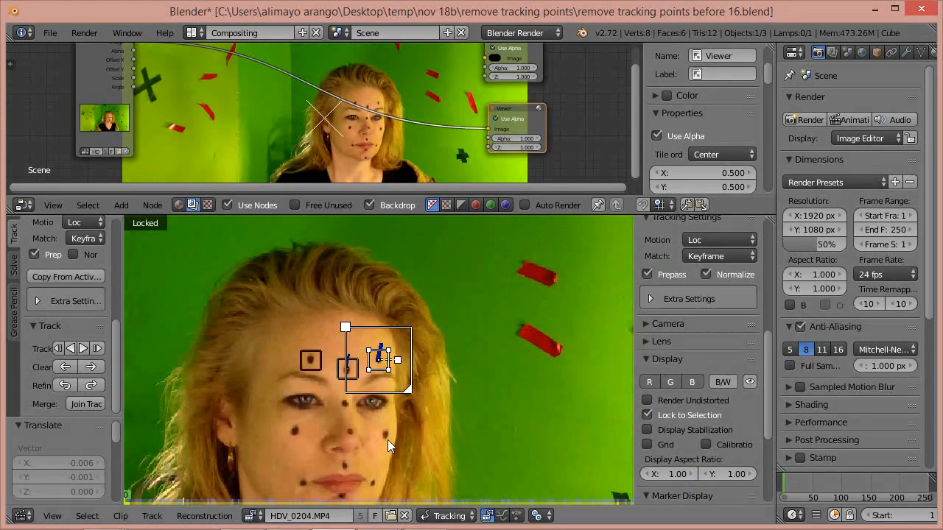
- Add a marker at frame 0 centred on the dot between the eyes and track it forward
left_click(344, 402, "ctrl")
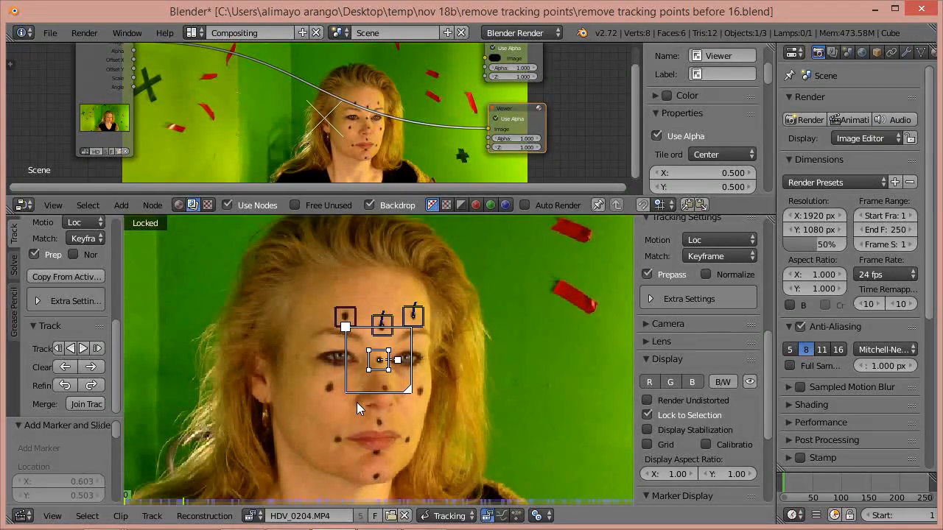
left_click_drag(766, 358, 766, 248)
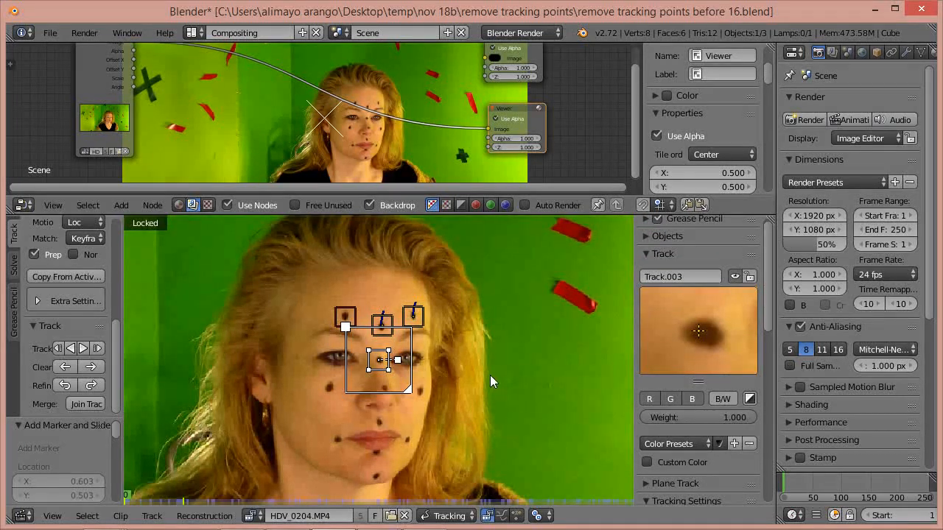
key("g")
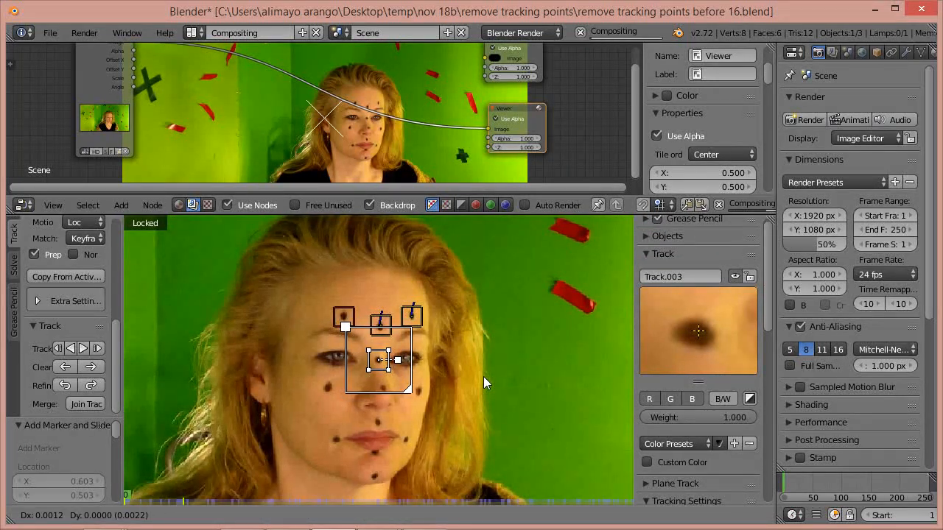
left_click(482, 377)
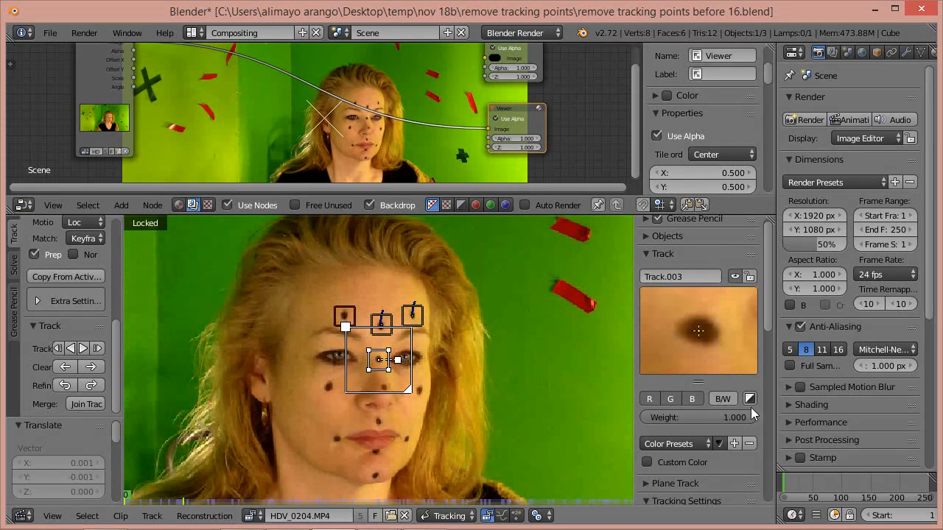
left_click(83, 349)
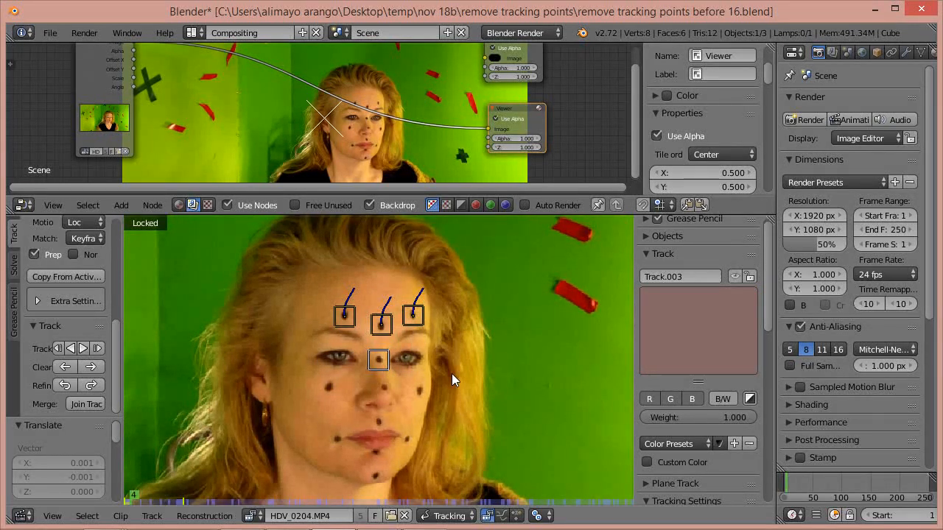
- Reselect the marker between the eyes at frame 4 and enable Normalize for it
right_click_drag(405, 369, 406, 367)
scroll(769, 314, "up", 1)
left_click_drag(769, 314, 760, 369)
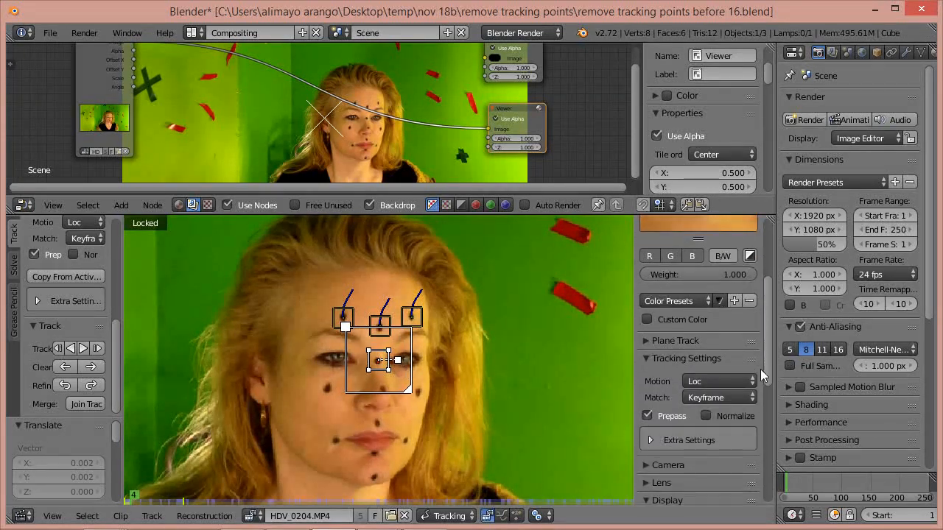
left_click(704, 415)
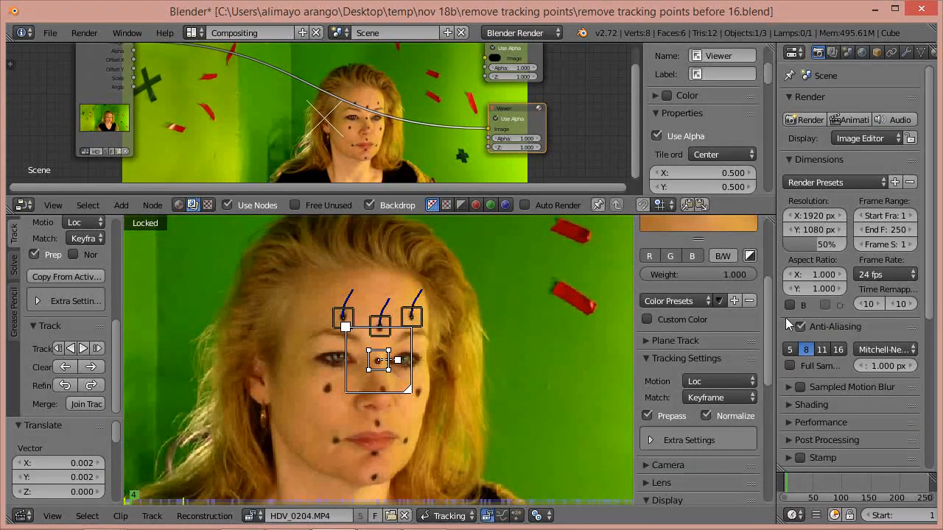
- Re-centre the marker between the eyes on its dot at frame 4 and track the remaining frames forward
left_click_drag(765, 322, 747, 287)
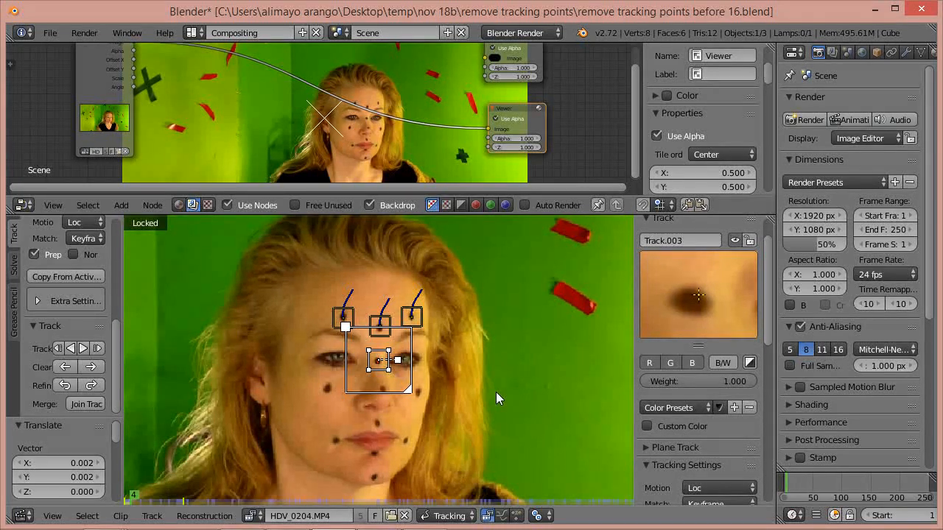
key("g")
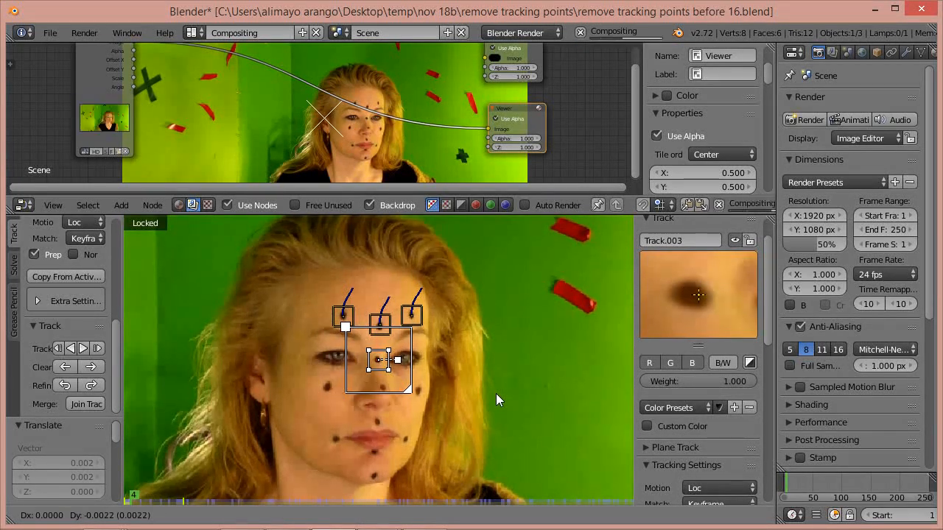
left_click(495, 393)
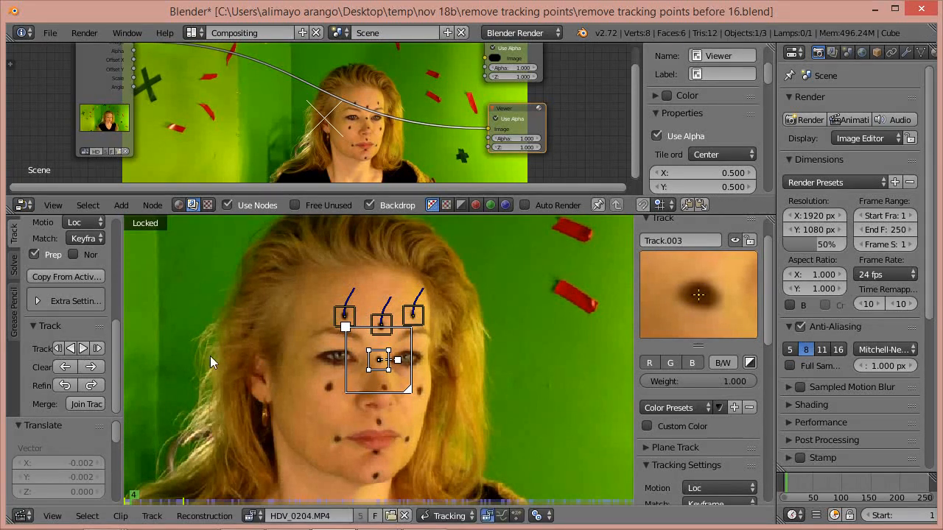
left_click(82, 349)
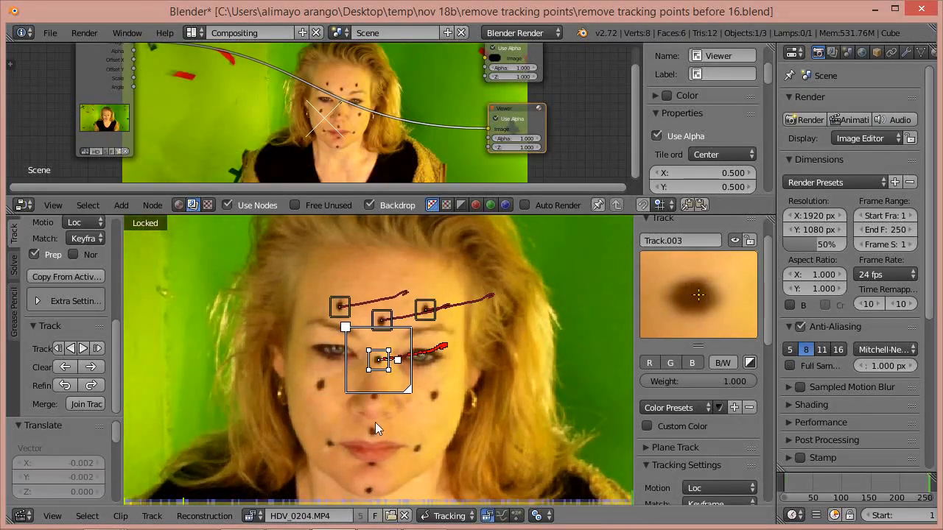
- Return to frame 0, add a marker on the woman's right cheek dot and track it forward with Normalize enabled
left_click_drag(927, 489, 785, 483)
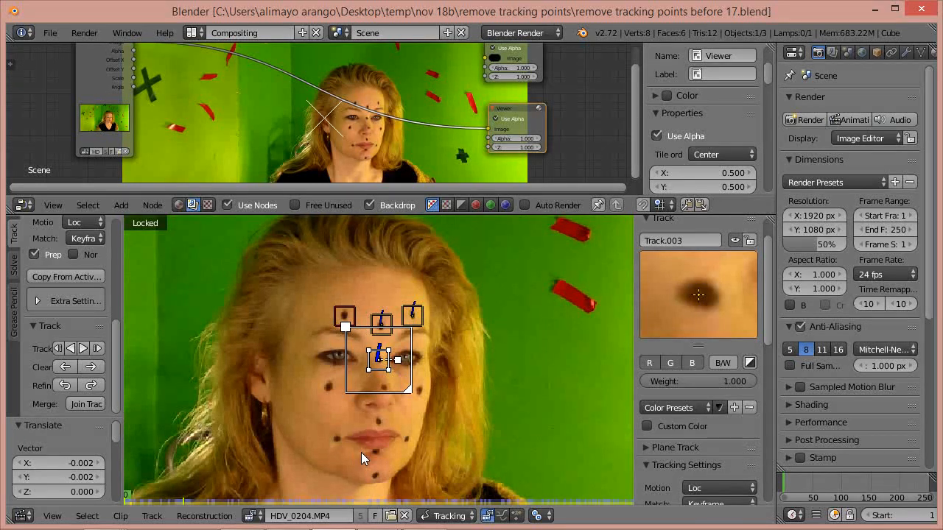
left_click(329, 386, "ctrl")
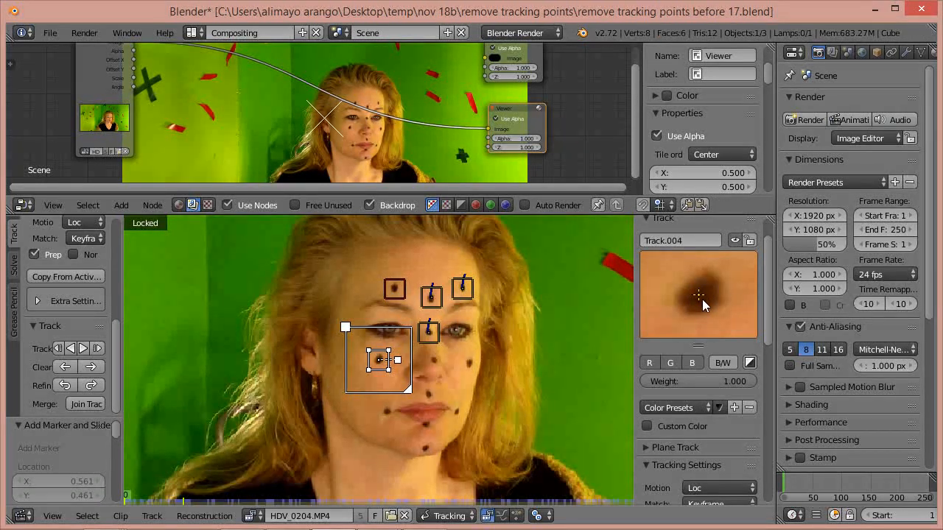
left_click_drag(765, 311, 764, 365)
left_click(706, 404)
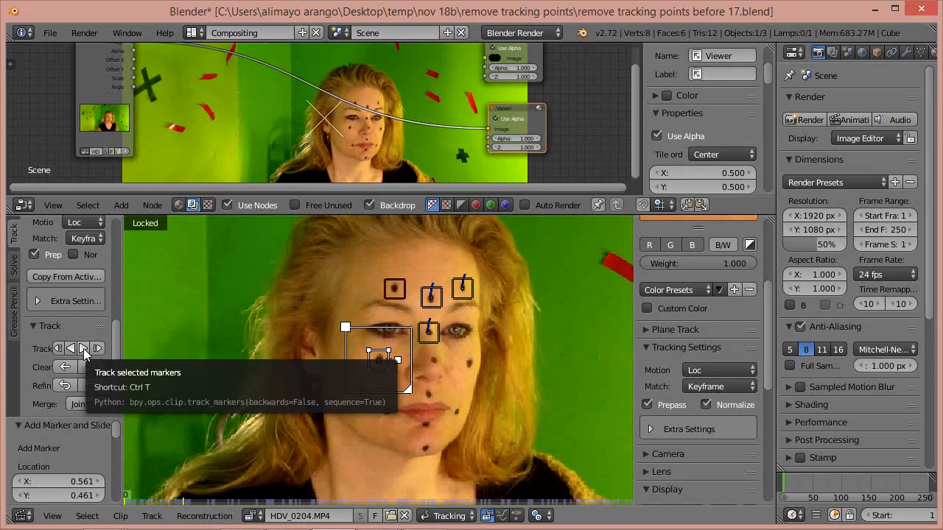
left_click(83, 348)
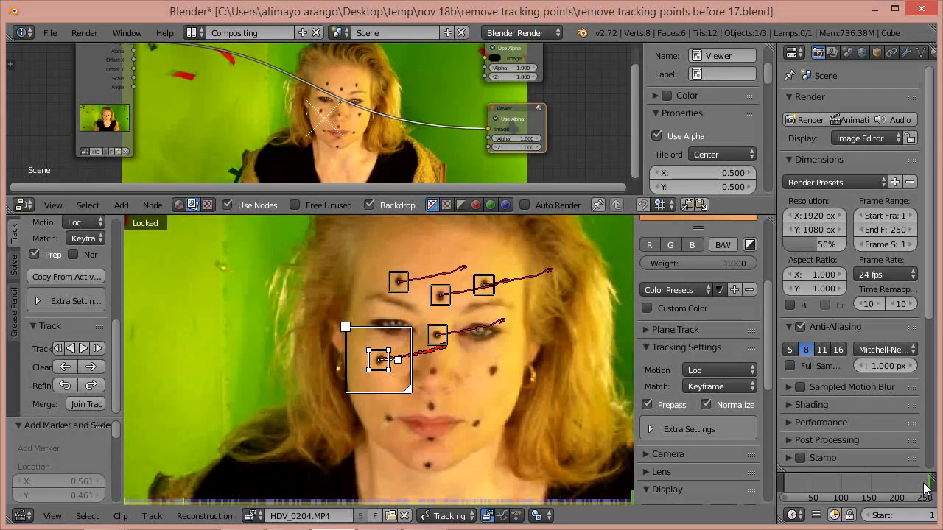
- Return to frame 0, centre a new marker on the nose dot and track it forward with Normalize enabled
left_click_drag(893, 483, 782, 482)
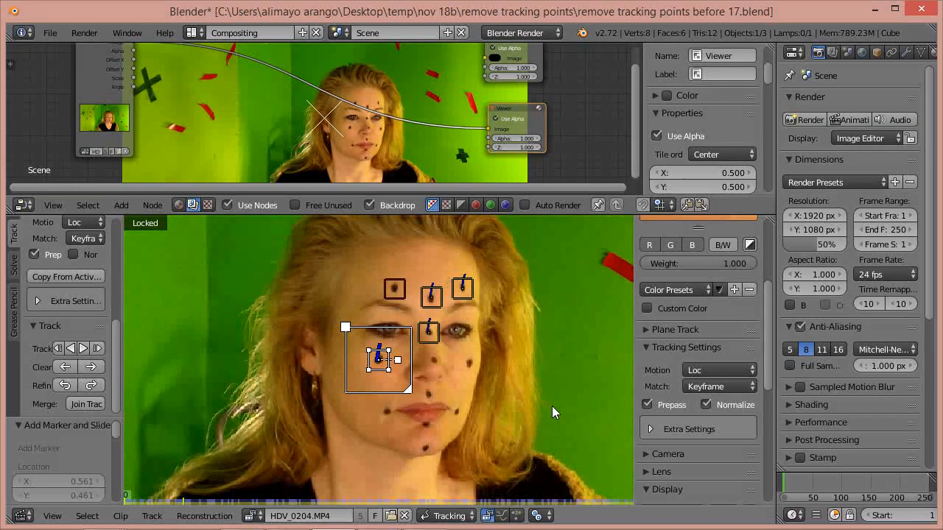
left_click(432, 359, "ctrl")
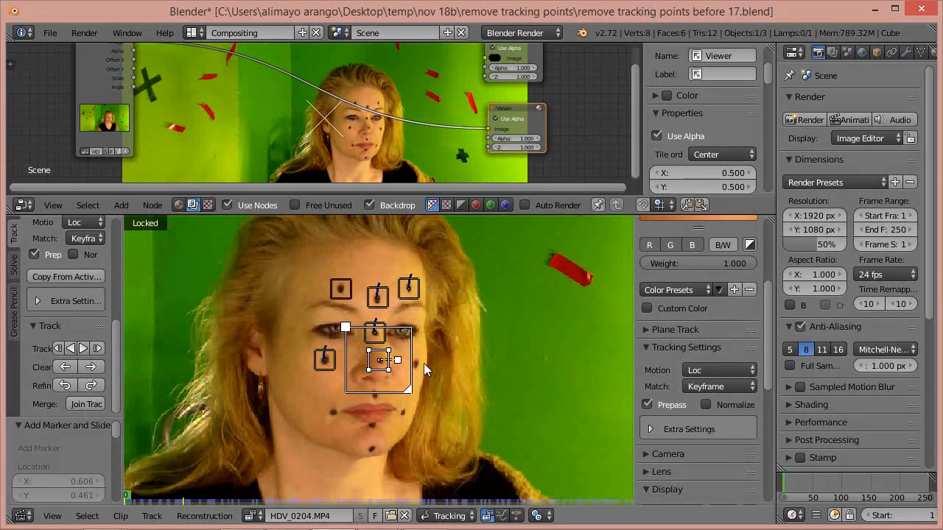
left_click_drag(769, 303, 768, 283)
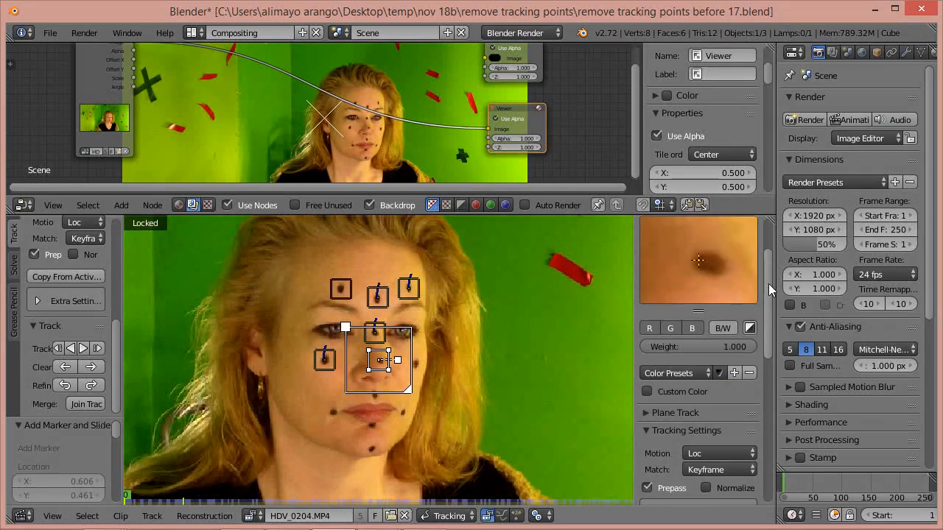
key("g")
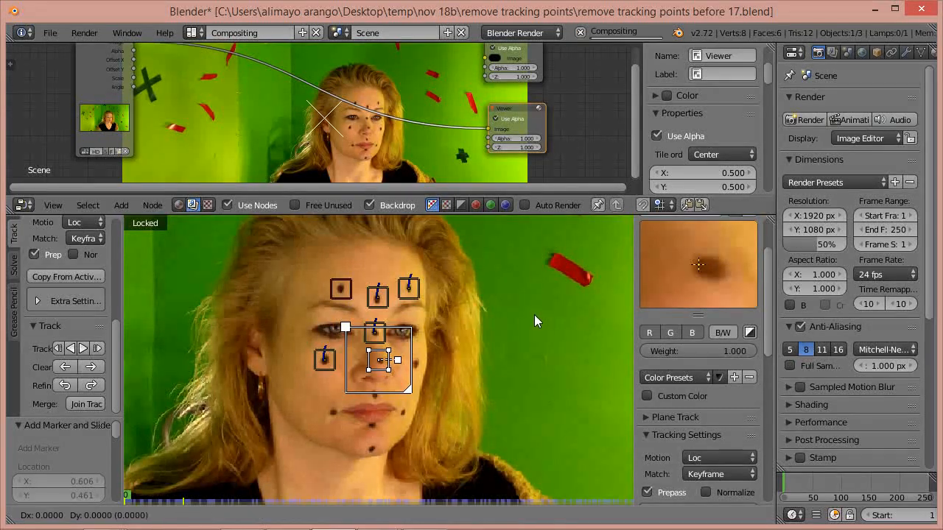
left_click(536, 314)
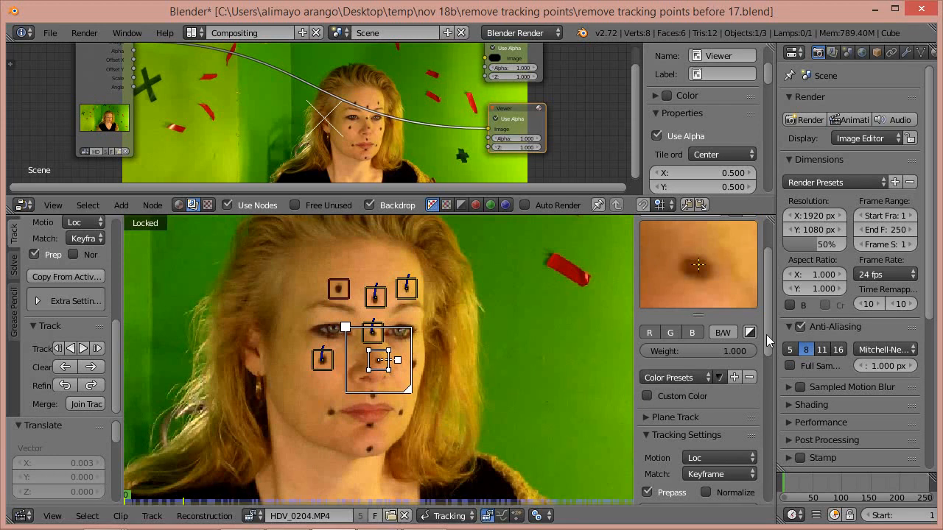
left_click(705, 493)
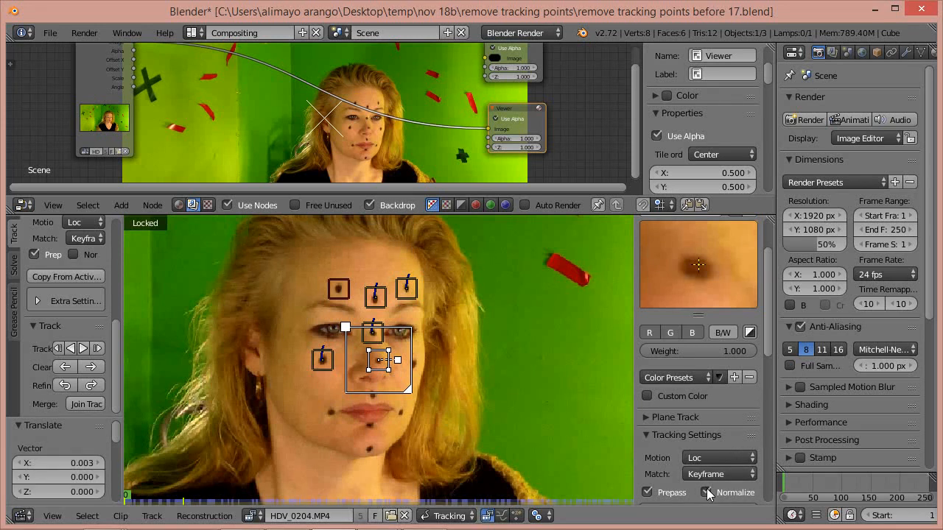
left_click(85, 349)
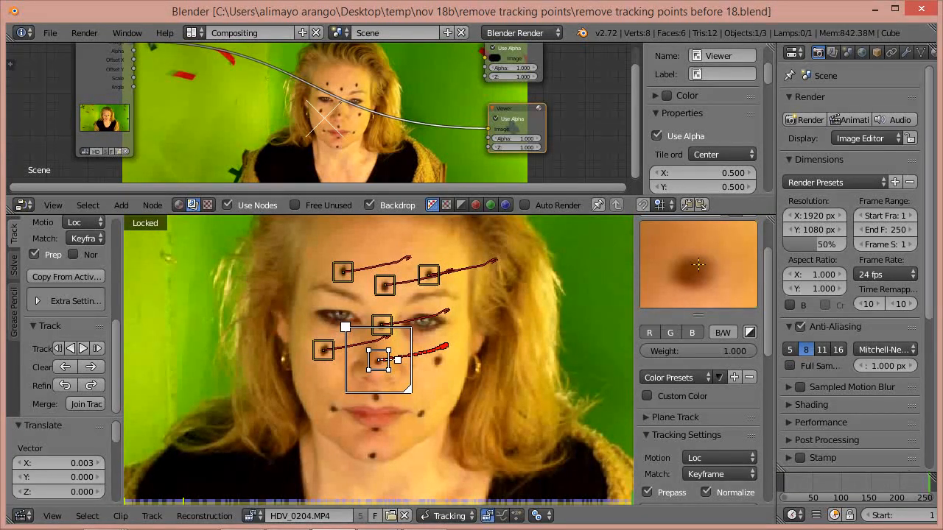
- Return to frame 0, centre a new marker on the woman's left cheek dot and track it forward with Normalize enabled
left_click_drag(926, 486, 784, 480)
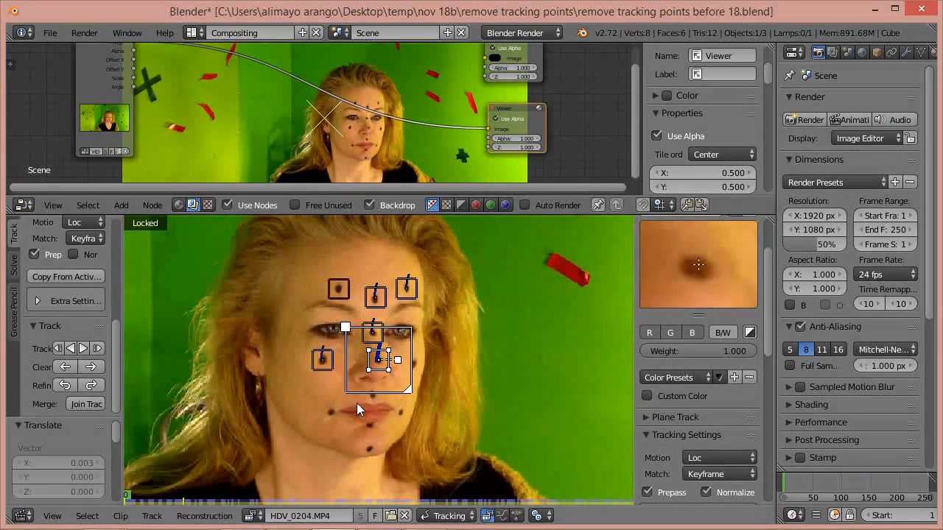
left_click(414, 366, "ctrl")
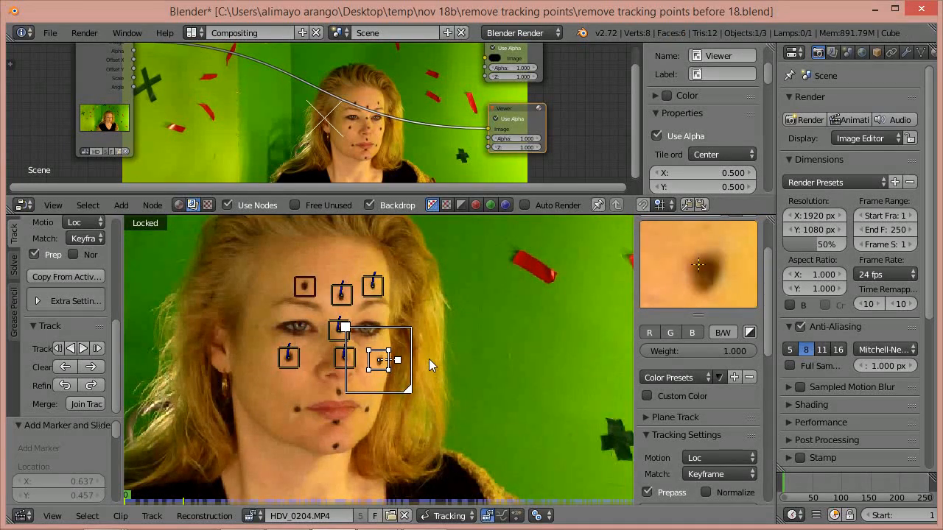
key("g")
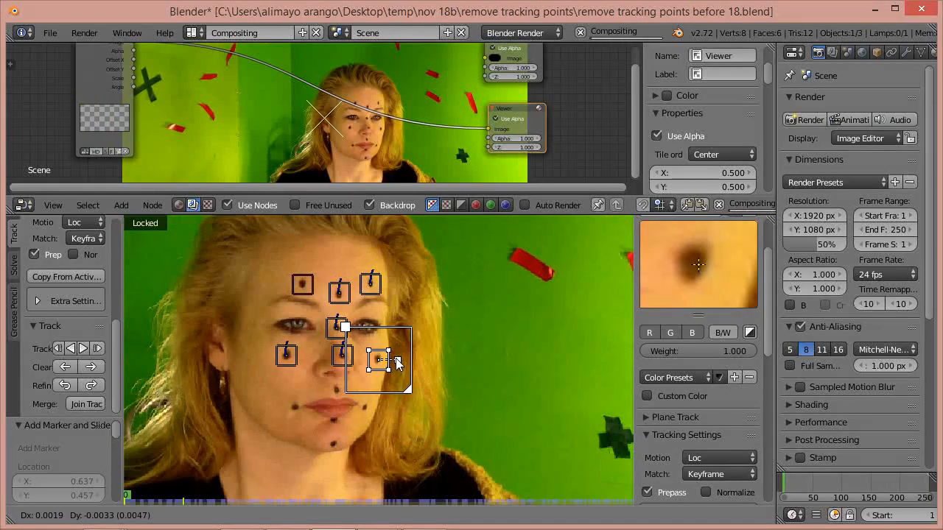
left_click(395, 358)
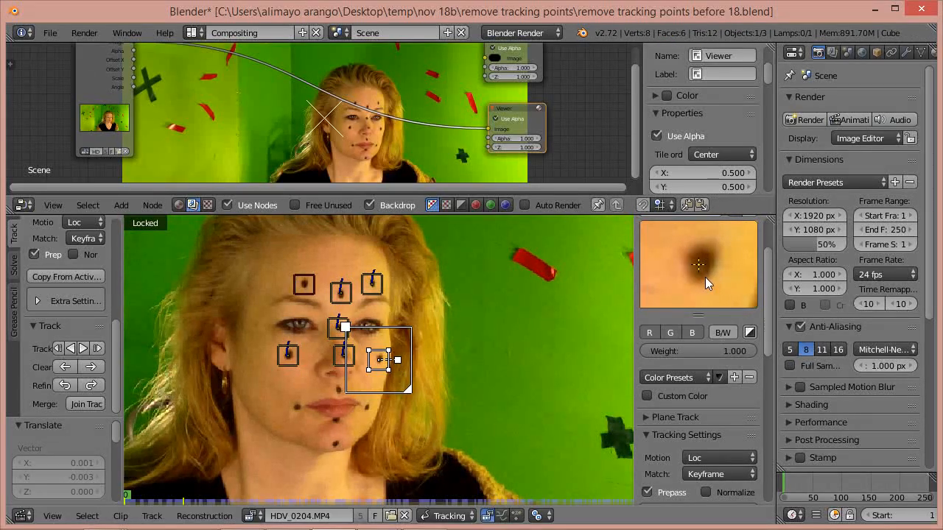
left_click_drag(769, 344, 771, 347)
scroll(770, 350, "down", 3)
left_click(705, 440)
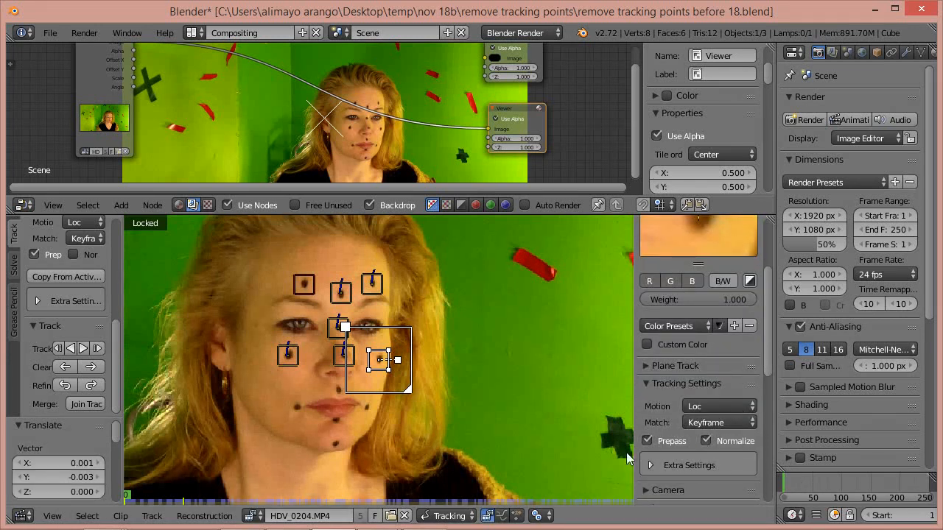
left_click(84, 348)
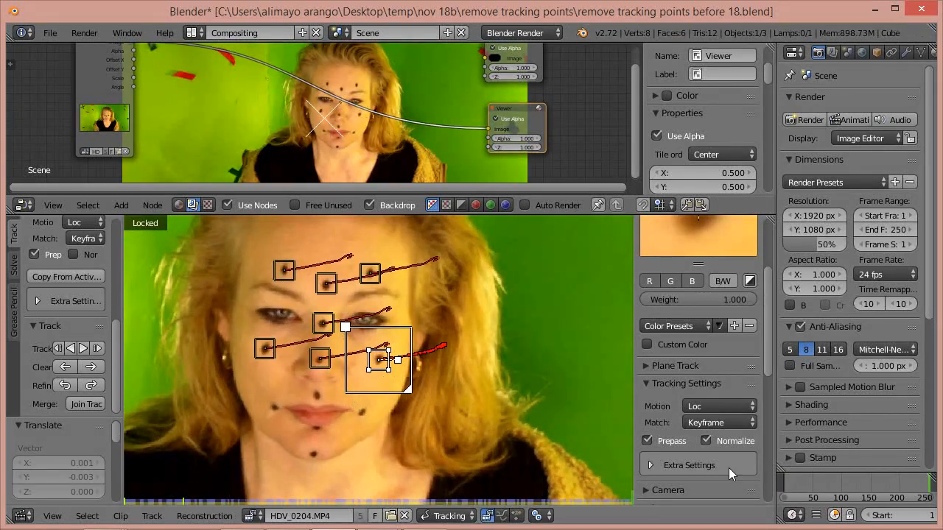
- Return to frame 0, centre a new marker on the dot beside her right mouth corner and track it forward with Normalize enabled
left_click_drag(904, 484, 782, 492)
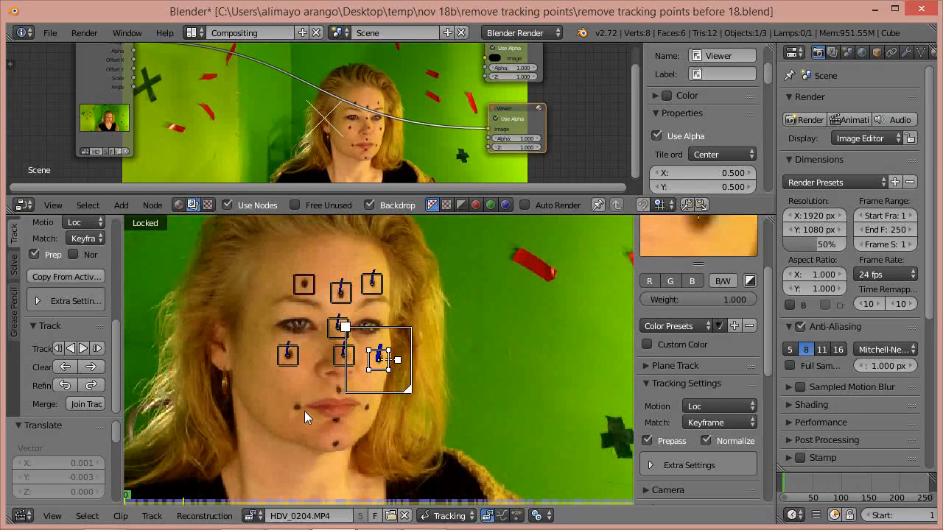
left_click(296, 408, "ctrl")
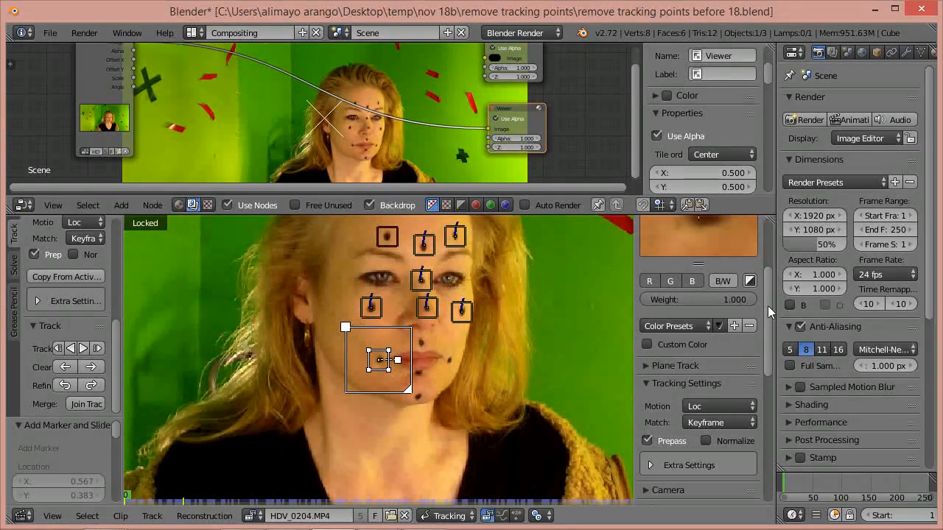
scroll(769, 286, "up", 1)
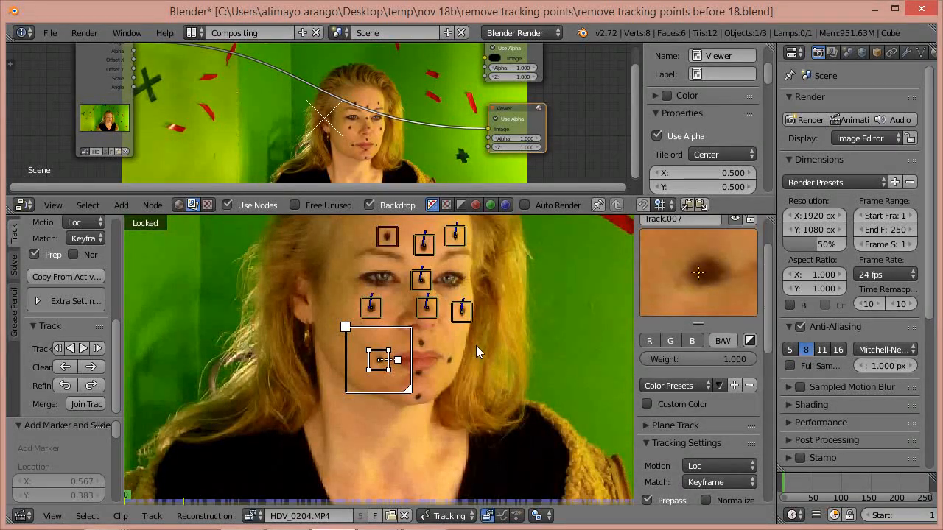
key("g")
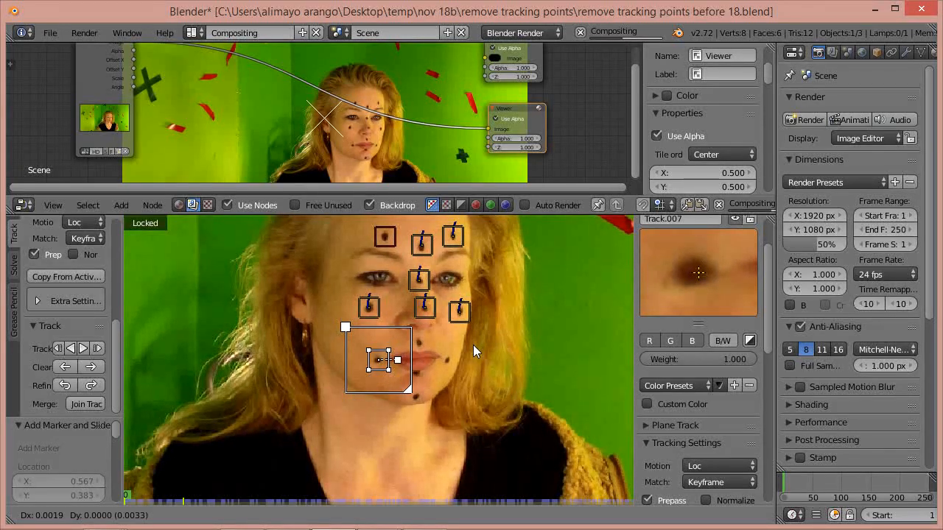
left_click(472, 345)
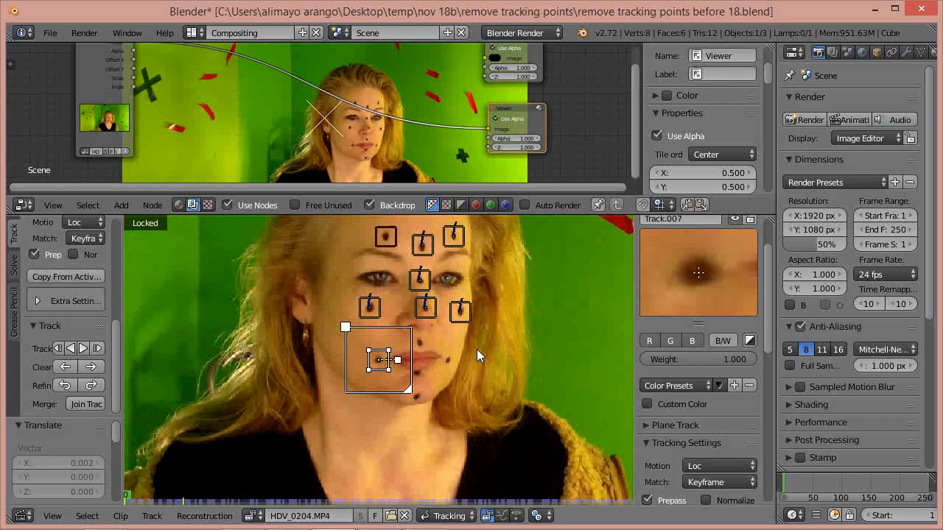
left_click(707, 500)
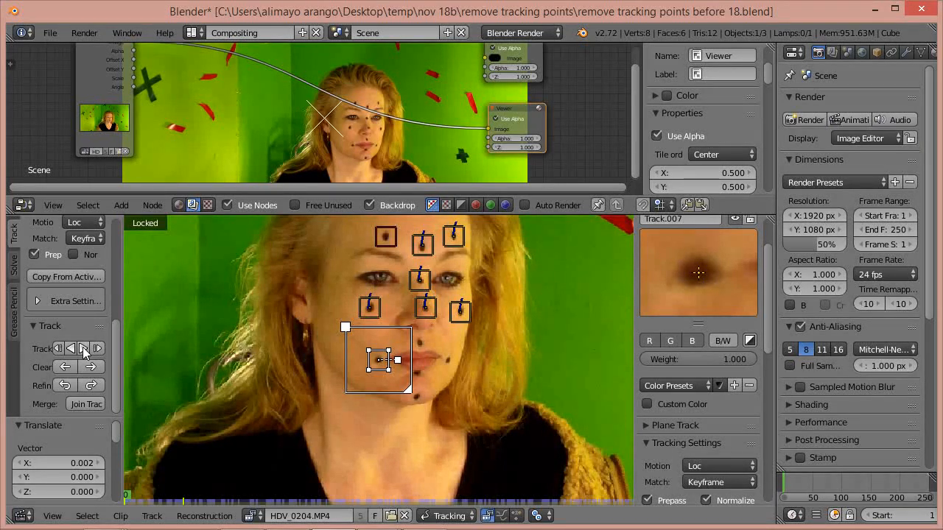
left_click(83, 348)
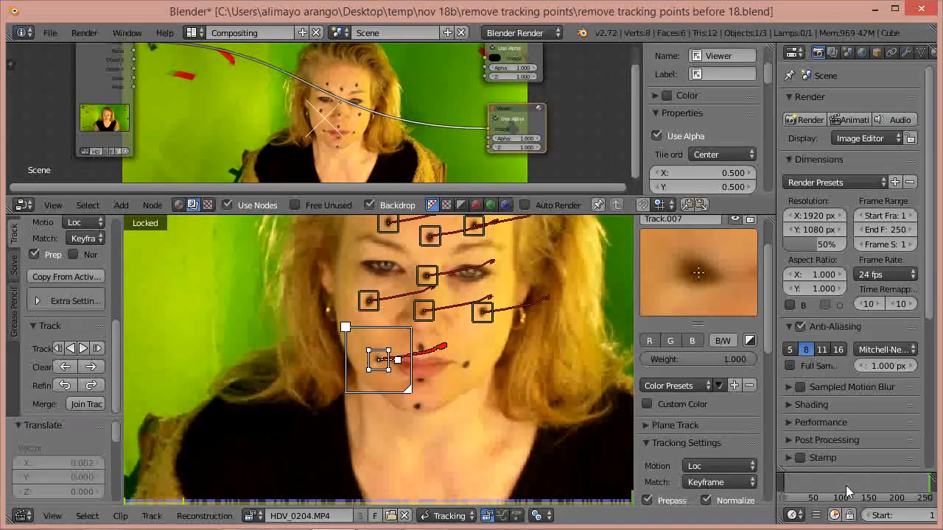
- Return to frame 0, centre a new marker on the dot between nose and upper lip and track it forward with Normalize enabled
left_click_drag(928, 490, 776, 491)
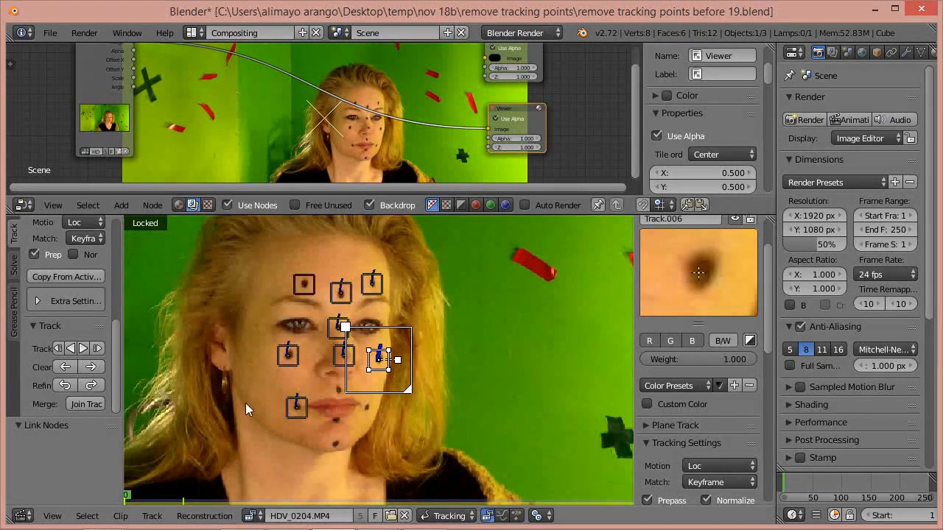
left_click(339, 395, "ctrl")
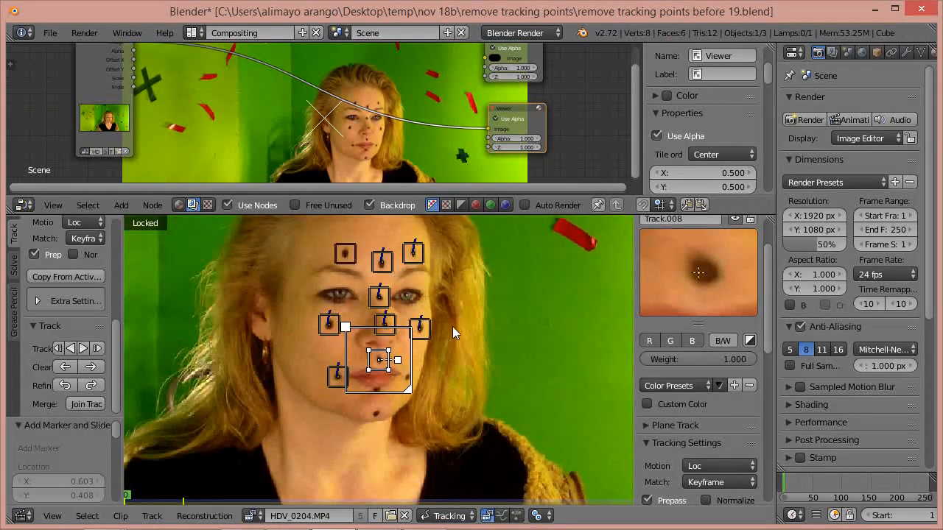
key("g")
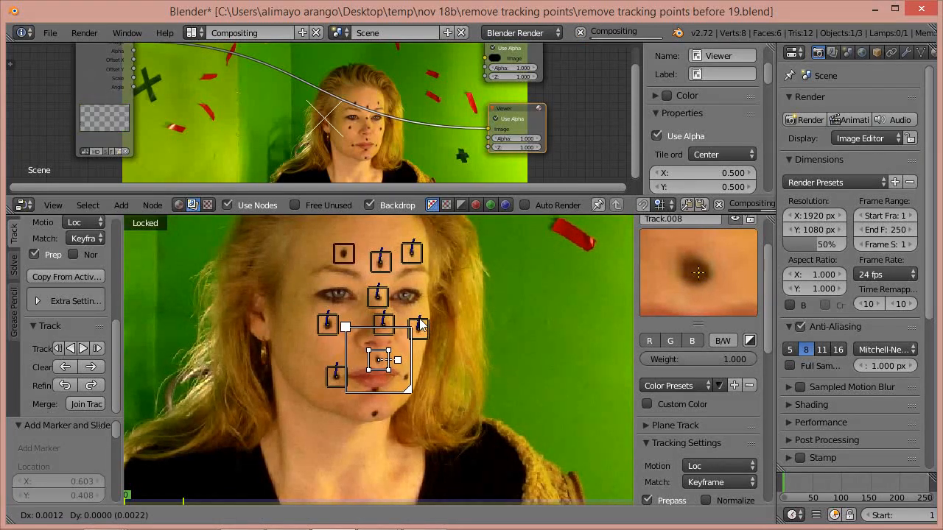
left_click(419, 320)
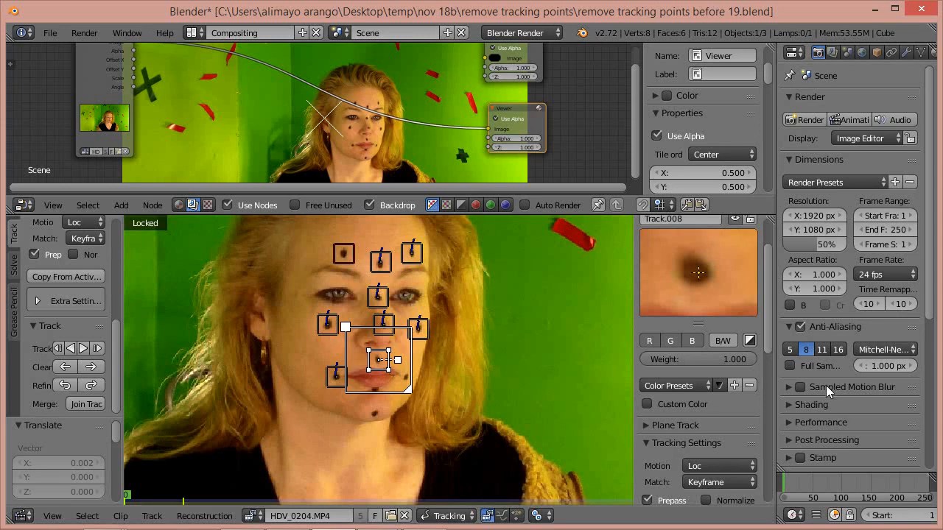
left_click(706, 501)
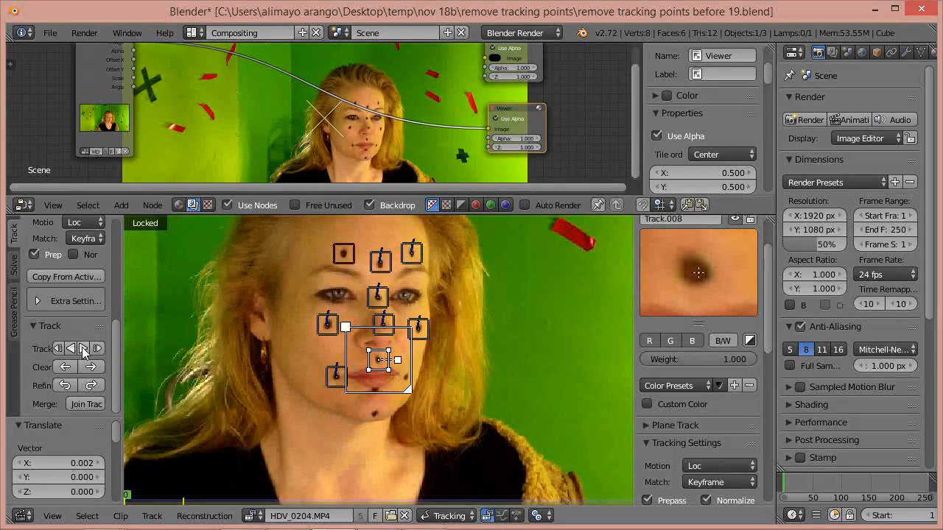
left_click(84, 349)
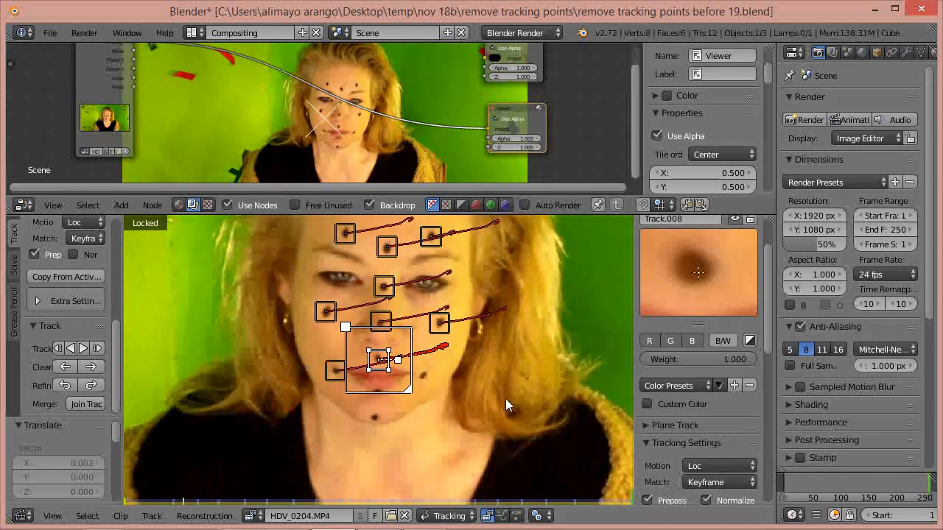
- Return to frame 0, centre a new marker on the dot beside the woman's left mouth corner and track it forward with Normalize enabled
key("shift+Left")
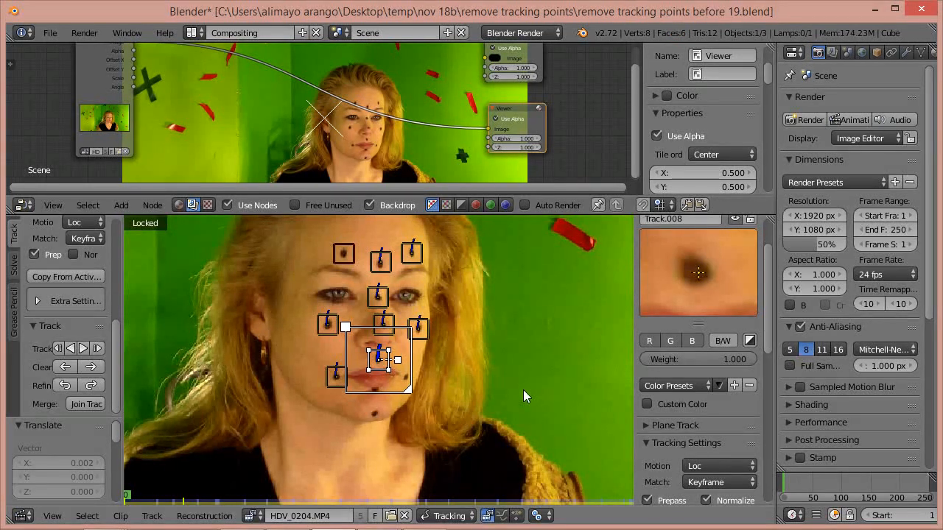
left_click(406, 377, "ctrl")
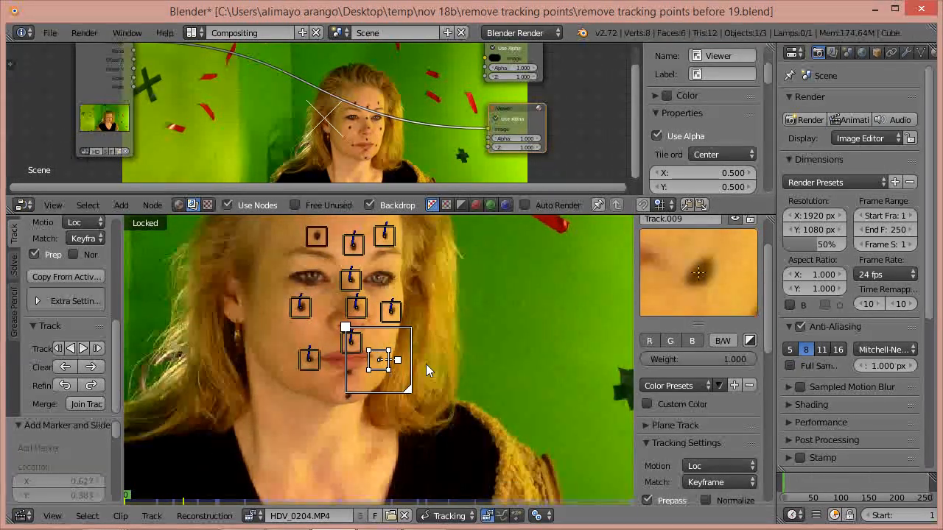
key("g")
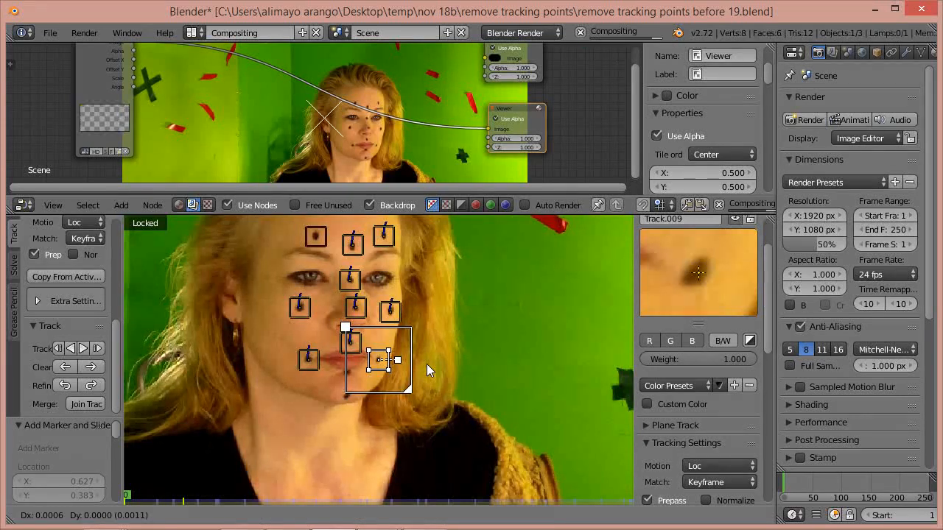
left_click(427, 363)
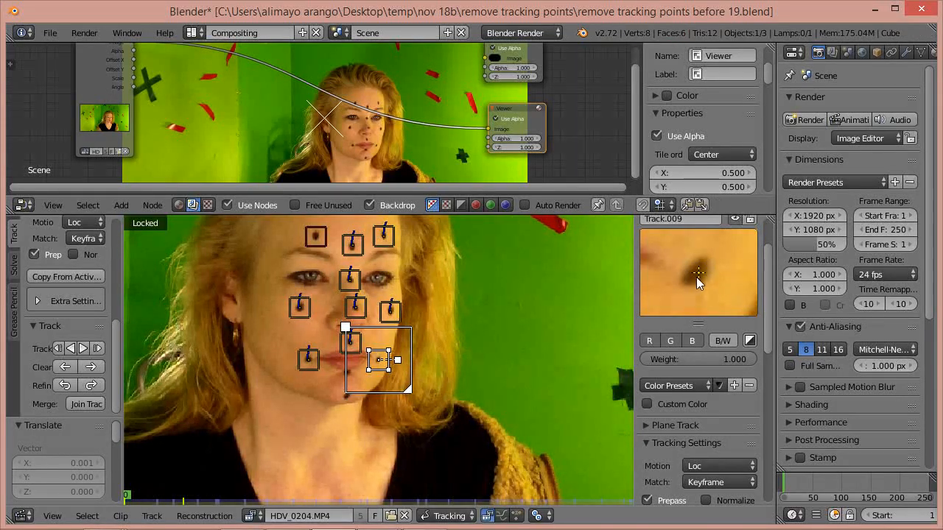
left_click(707, 500)
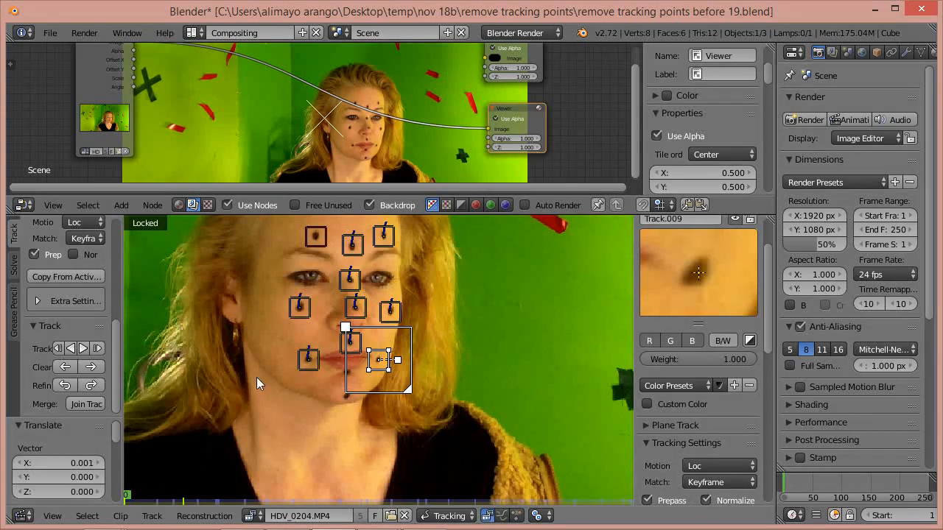
left_click(84, 347)
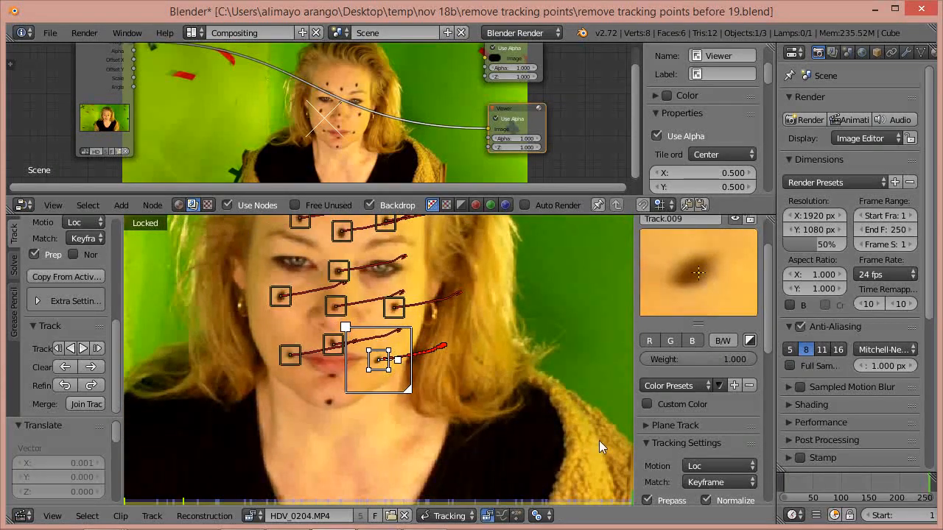
- Return to frame 0, centre a new marker on the dot just below the lower lip and track it forward with Normalize enabled
left_click(787, 481)
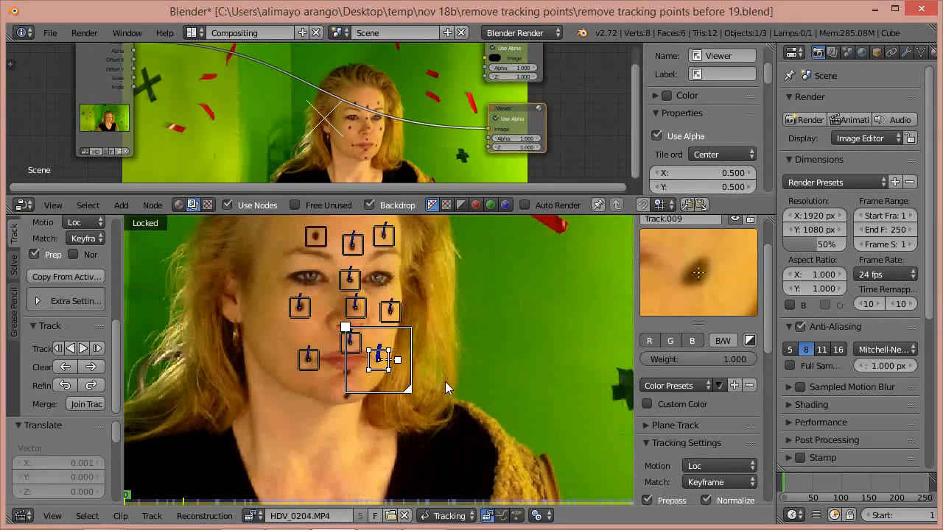
left_click(350, 378, "ctrl")
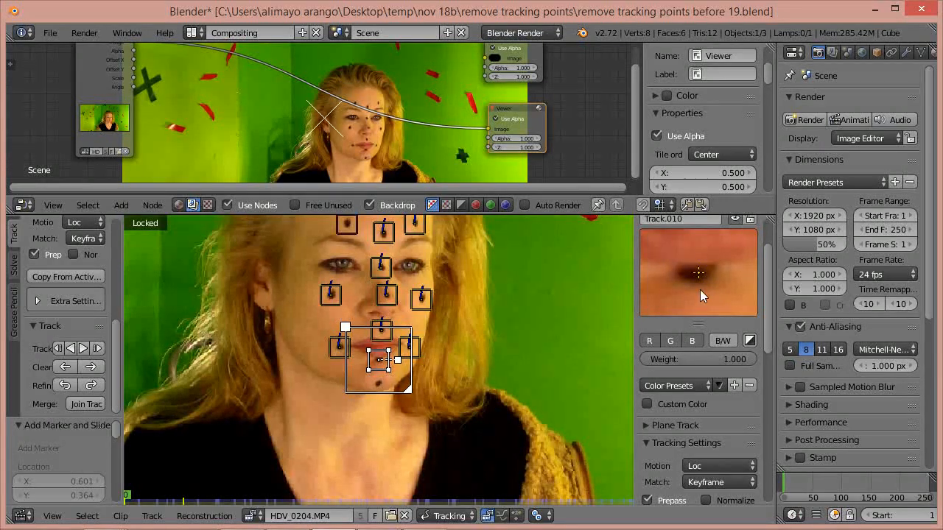
key("g")
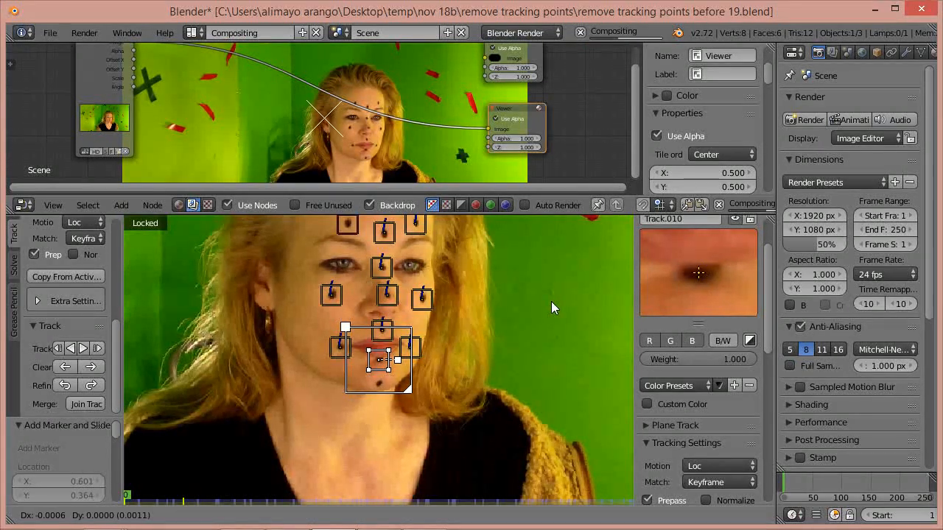
left_click(552, 301)
key("g")
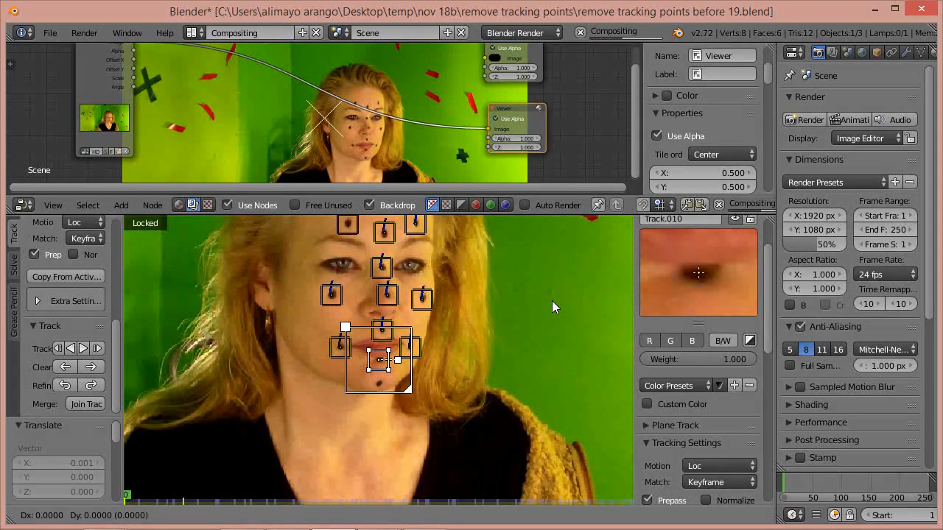
left_click(552, 300)
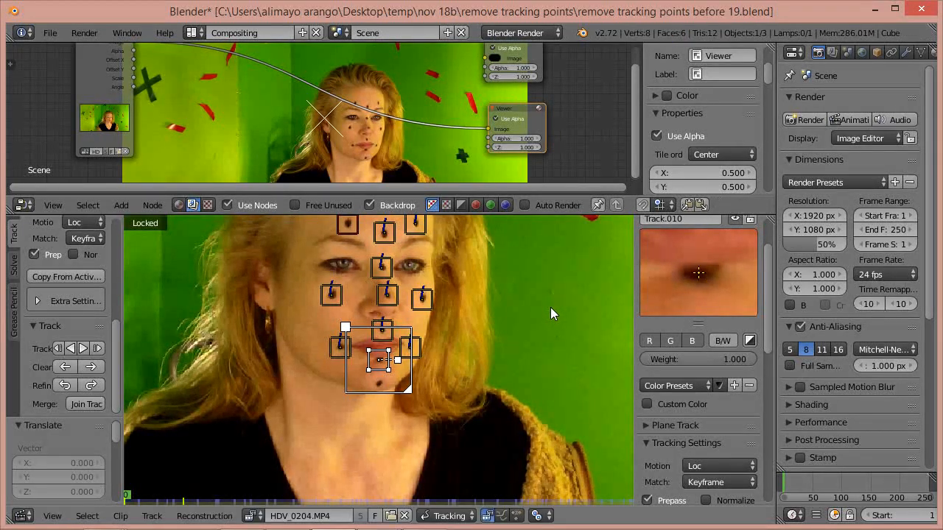
left_click(705, 500)
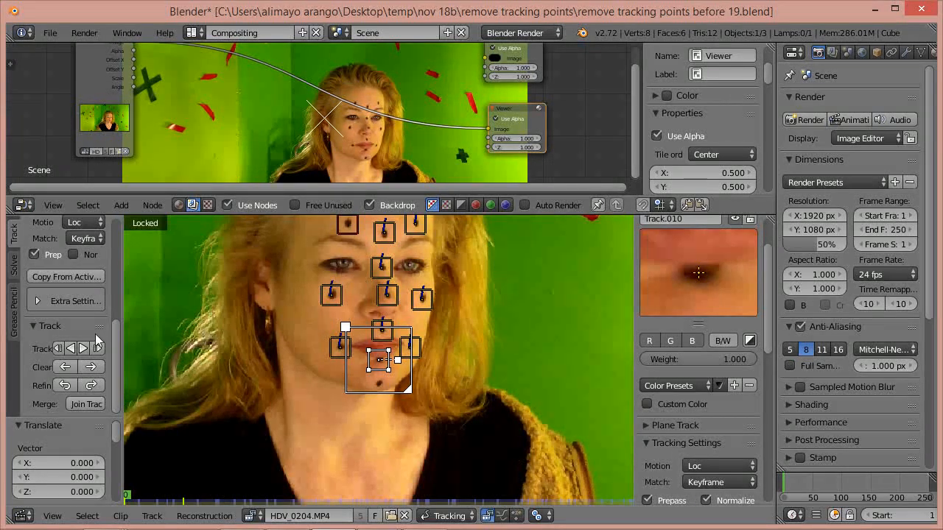
left_click(97, 348)
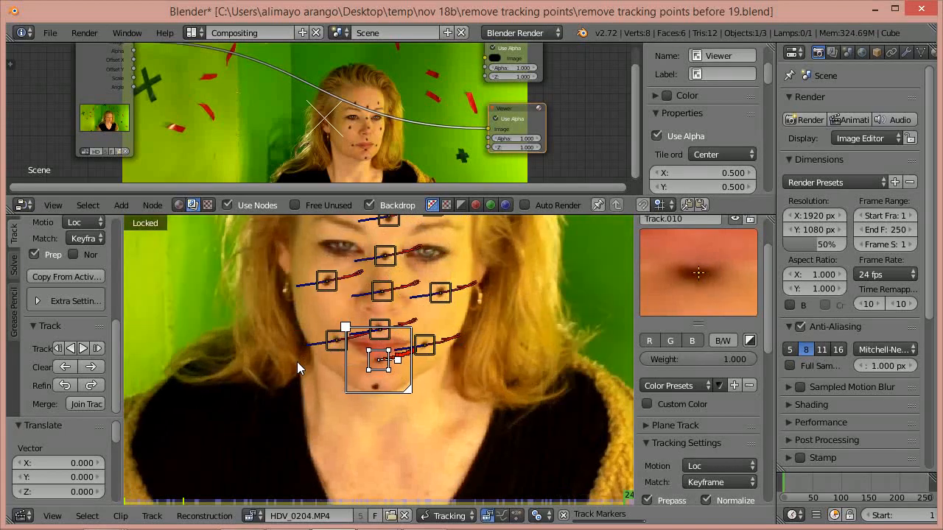
- Return to frame 0, centre a new marker on the chin dot and track it forward through the clip
left_click_drag(928, 492, 783, 484)
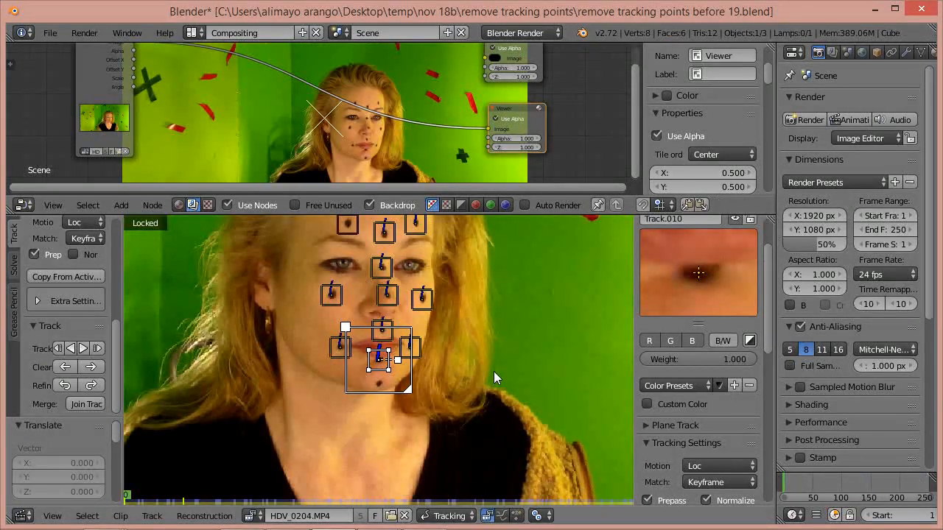
left_click(380, 387, "ctrl")
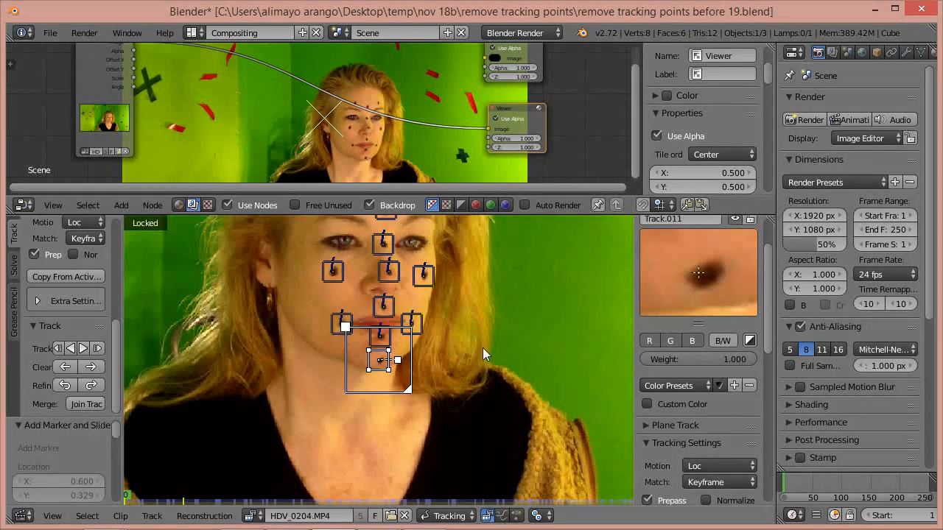
key("g")
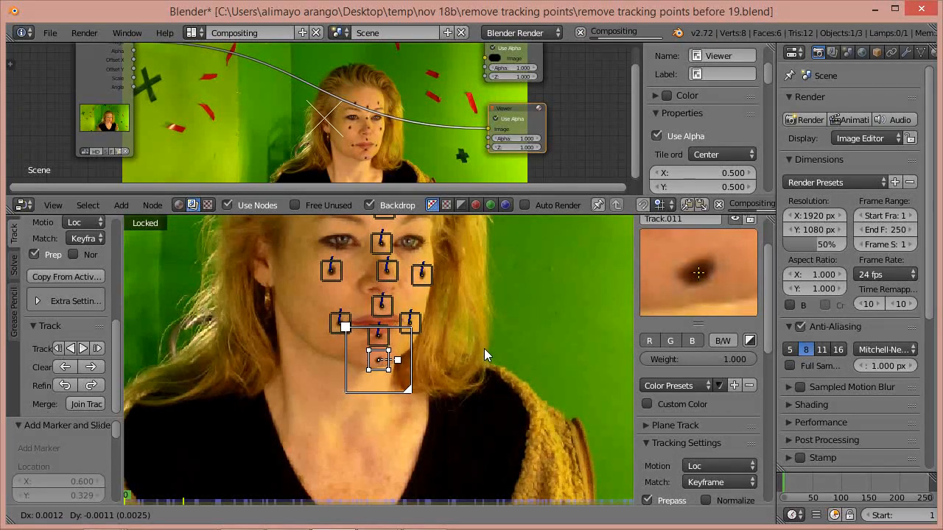
left_click(484, 349)
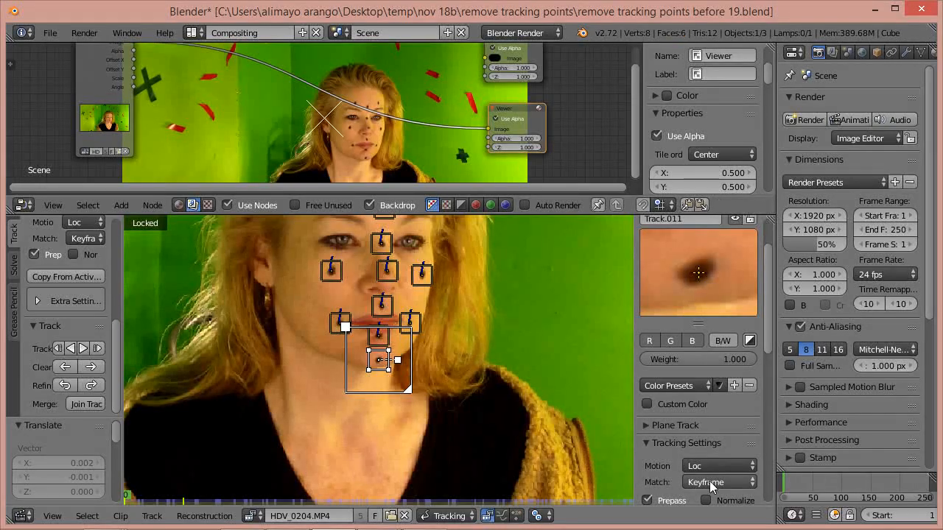
left_click(83, 350)
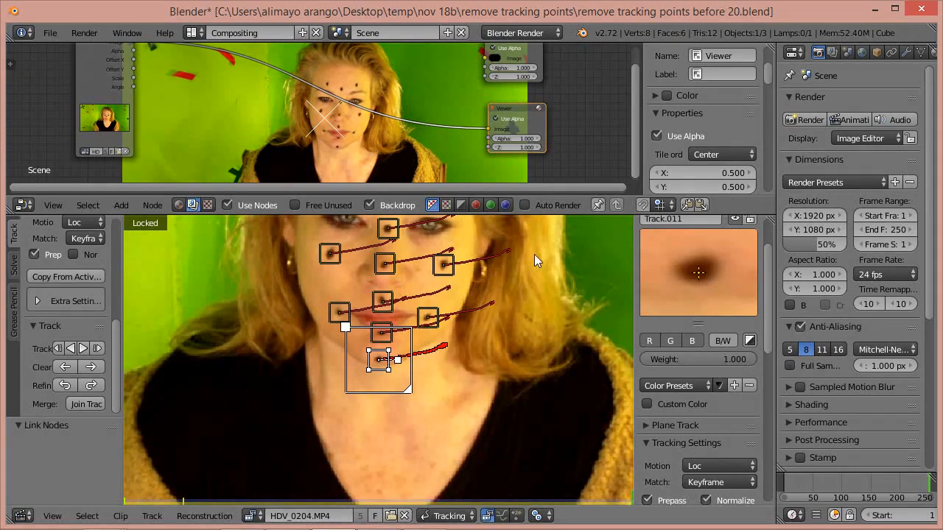
- Scrub back and forth through the clip to examine how all markers follow the face dots, ending at frame 0
scroll(528, 294, "down", 2)
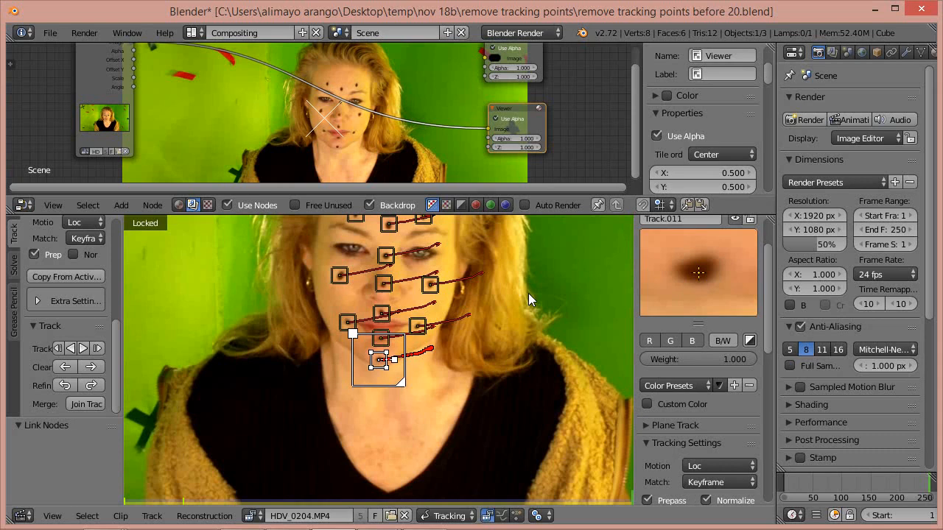
mouse_move(926, 488)
left_mouse_down()
mouse_move(782, 494)
mouse_move(843, 483)
left_mouse_up()
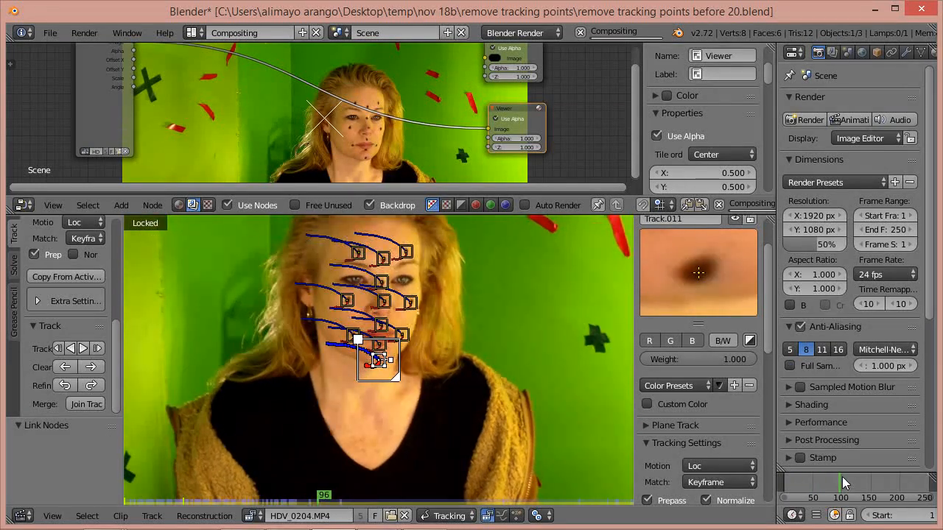
left_click_drag(843, 482, 915, 497)
left_click_drag(922, 490, 926, 490)
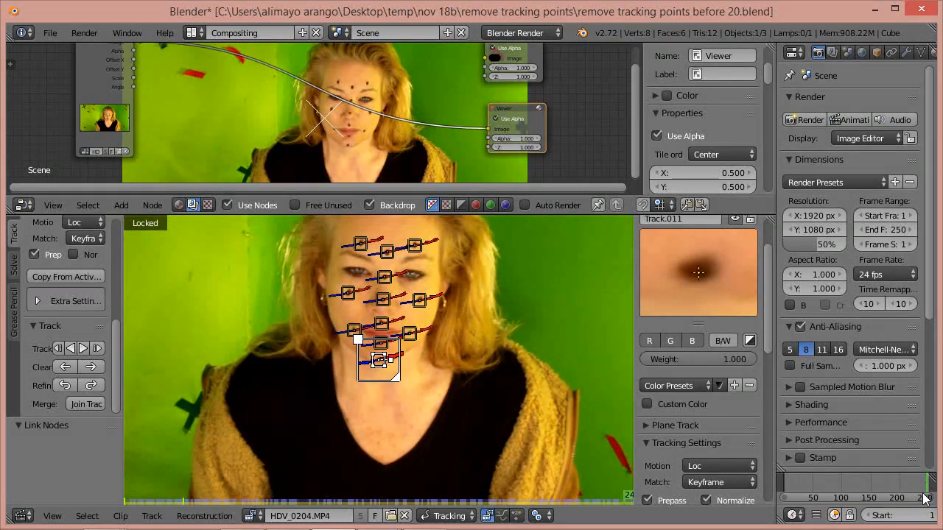
left_click_drag(928, 492, 783, 494)
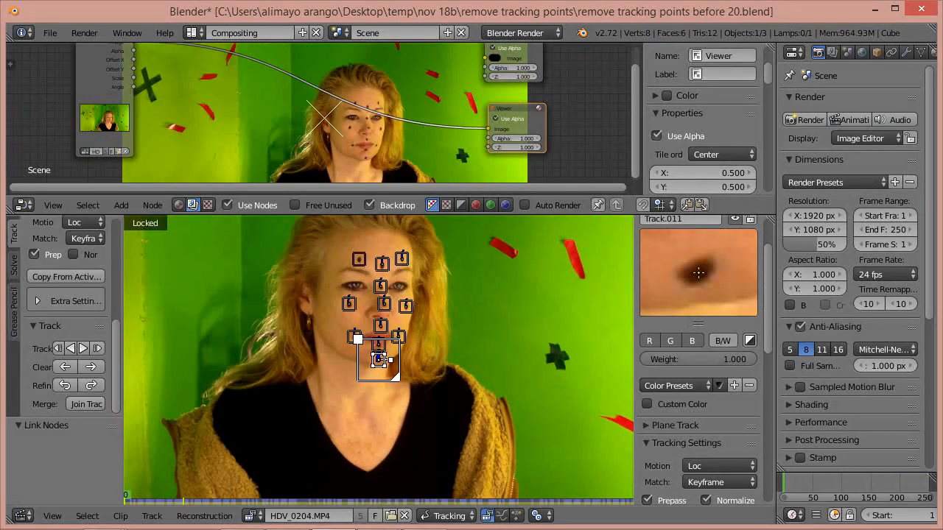
scroll(440, 247, "up", 2)
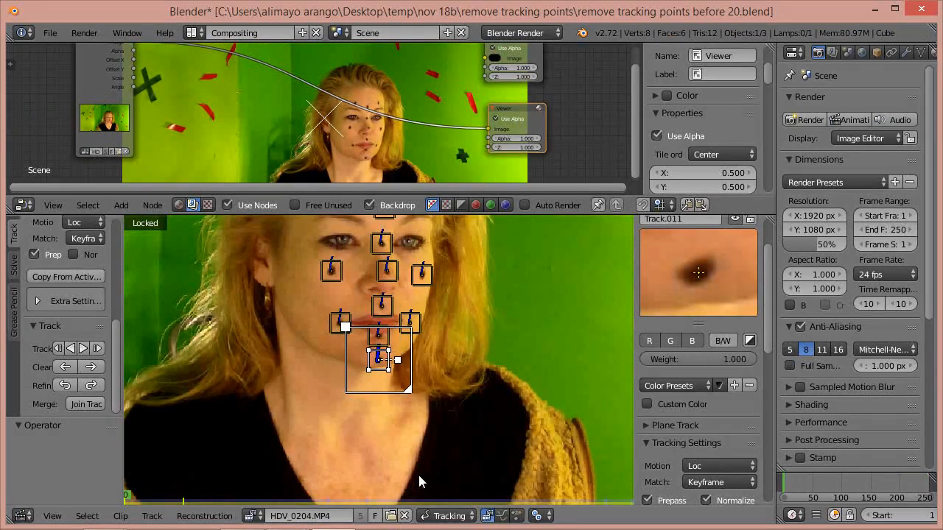
left_click(445, 515)
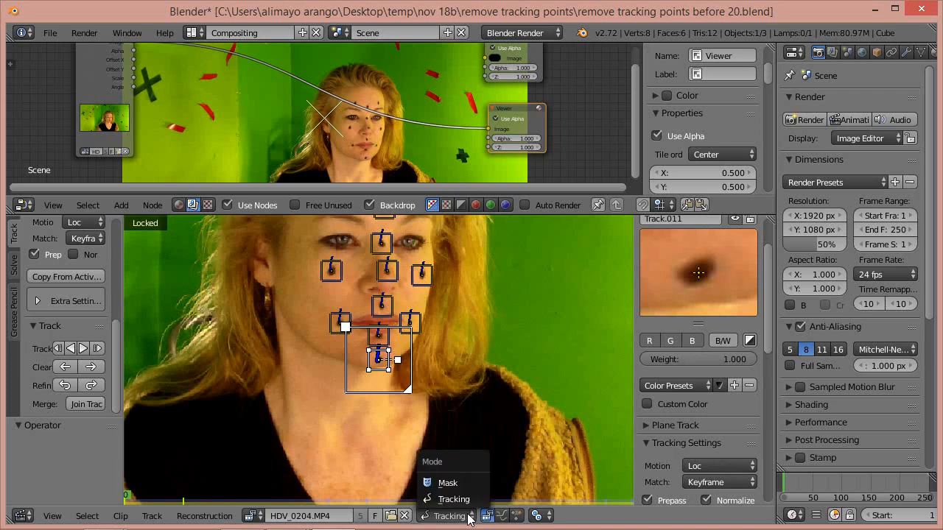
left_click(447, 483)
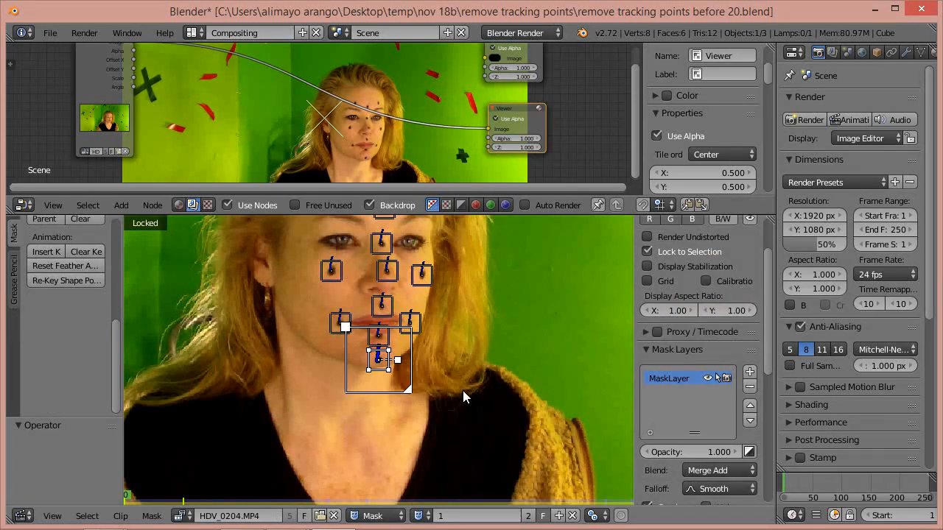
scroll(463, 391, "up", 1)
scroll(458, 393, "down", 2)
left_click(400, 517)
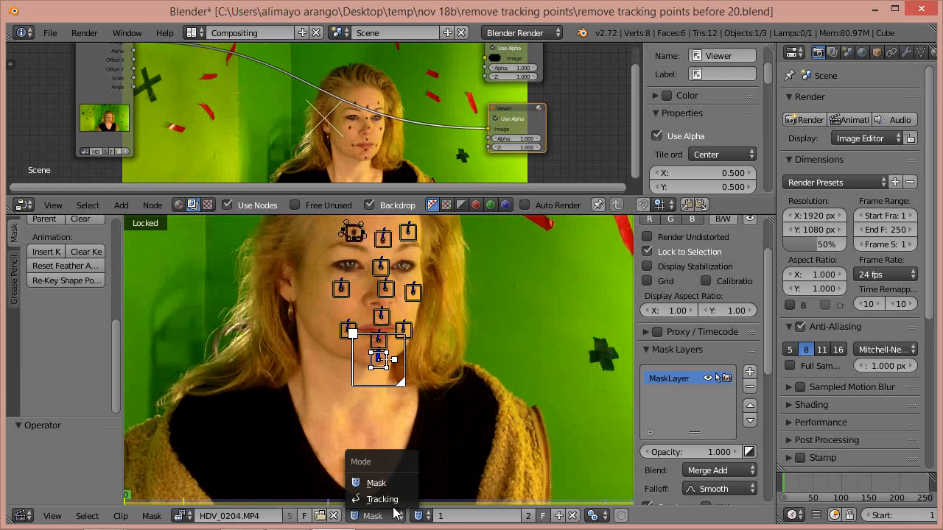
left_click(382, 499)
- Deselect all tracking markers and switch the clip editor to Mask mode
key("a")
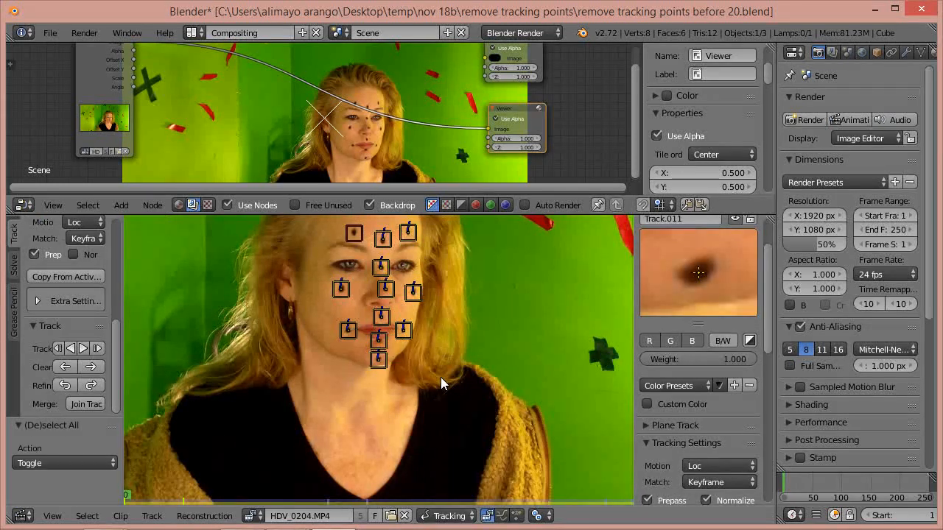
left_click(451, 515)
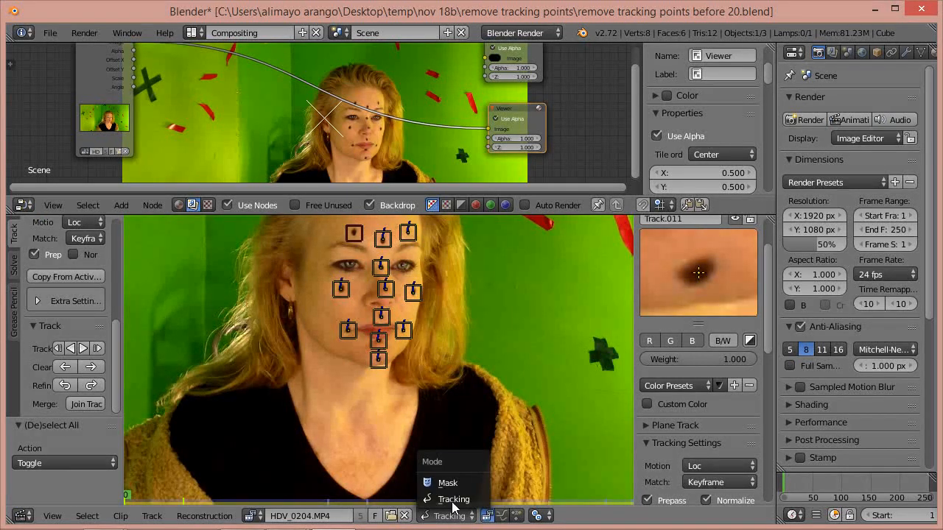
left_click(448, 482)
scroll(487, 413, "up", 1)
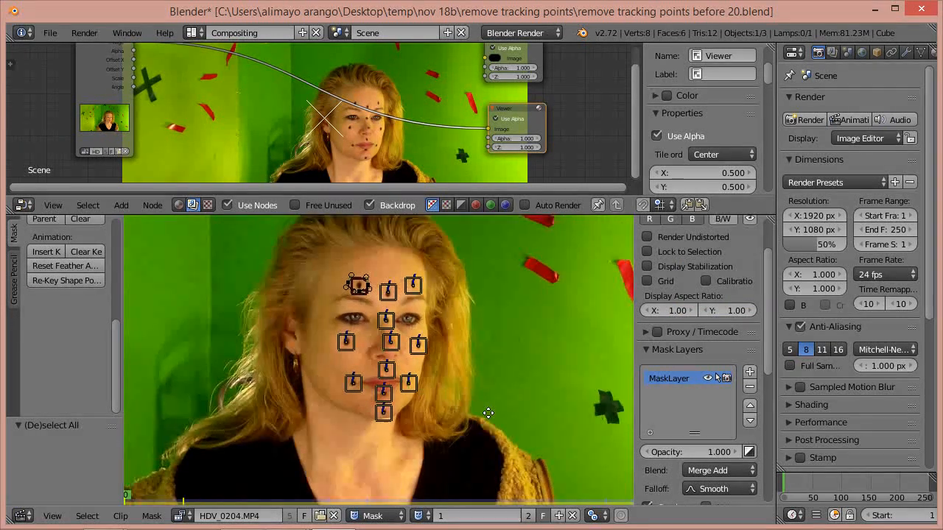
- Draw an open three-point U-shaped mask spline around the underside of the middle forehead dot and select that dot's tracking marker
scroll(487, 413, "up", 4)
scroll(491, 341, "up", 1)
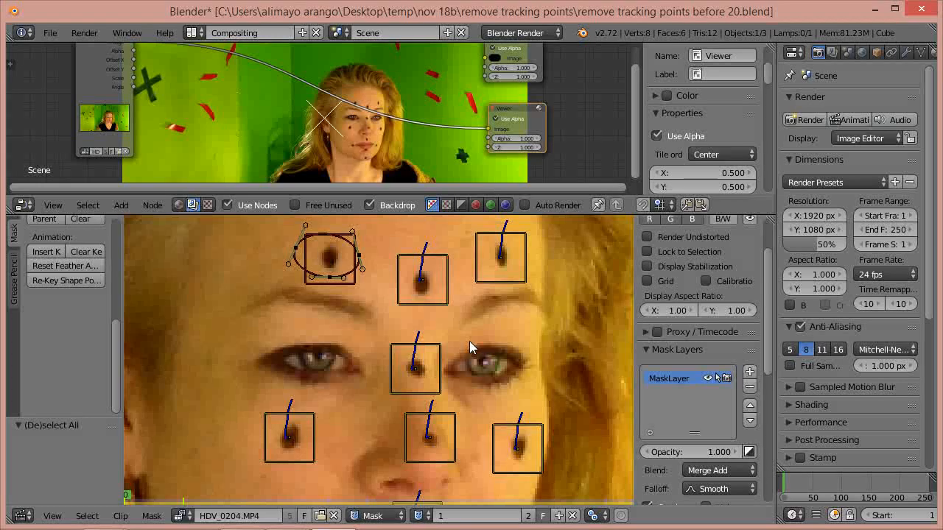
left_click(400, 275, "ctrl")
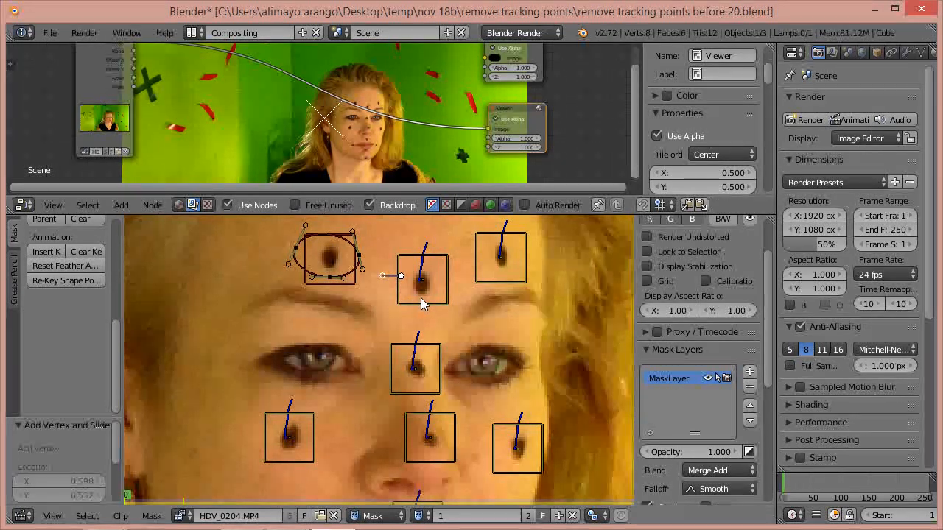
left_click(419, 300, "ctrl")
left_click(440, 275, "ctrl")
right_click(458, 248)
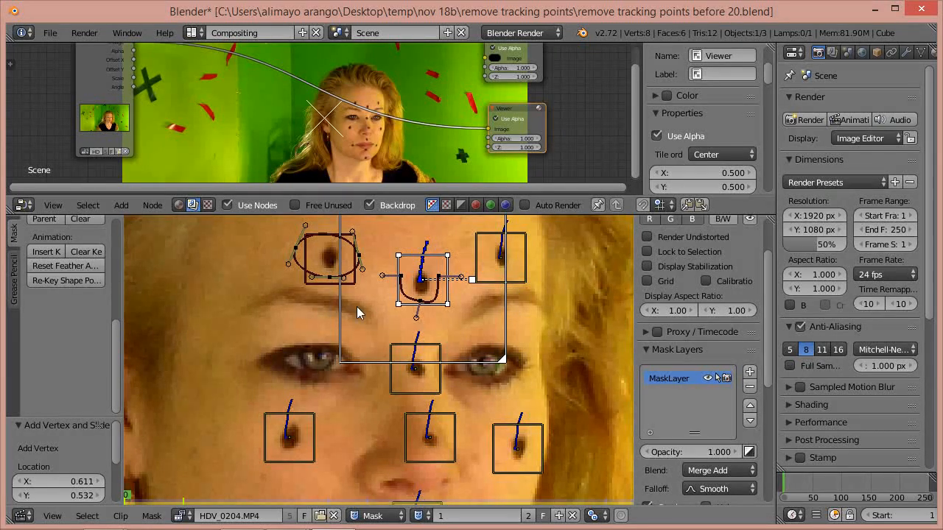
- Switch the clip editor to Tracking mode, turn off the Search area in the marker display, and return to Mask mode
left_click(376, 515)
left_click(390, 500)
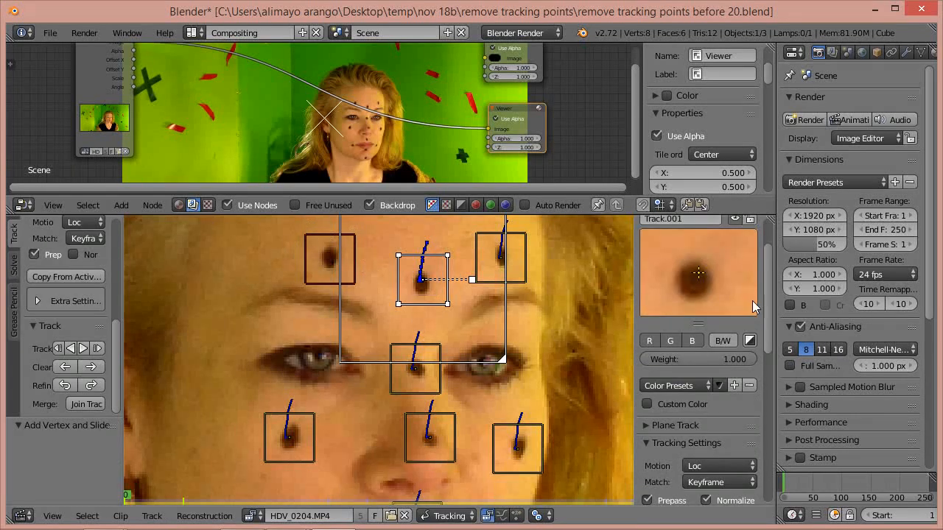
left_click_drag(767, 310, 757, 440)
left_click(705, 395)
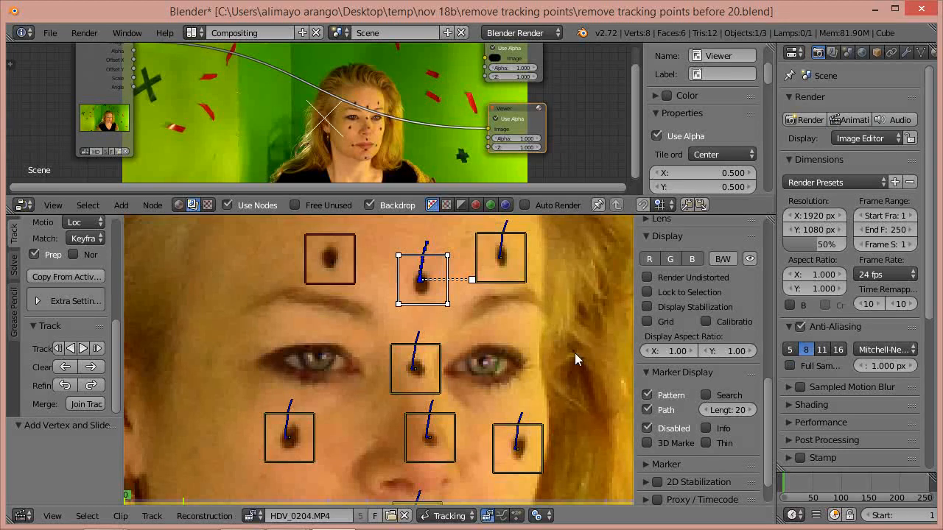
scroll(558, 346, "up", 1)
scroll(558, 346, "down", 1)
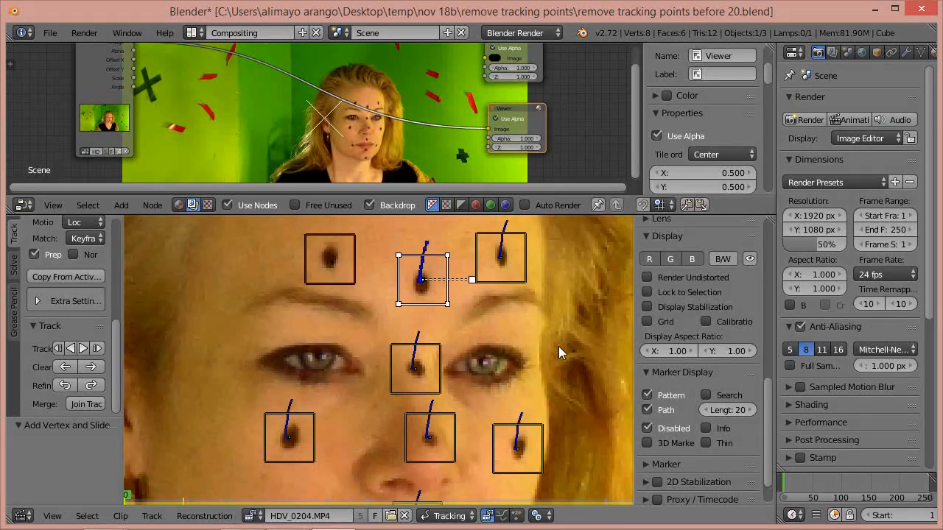
left_click(460, 517)
left_click(447, 483)
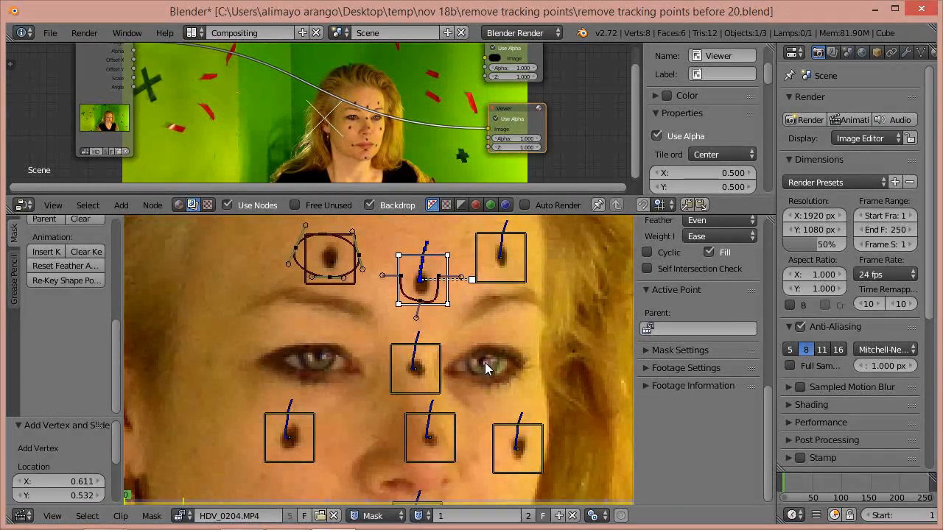
- Deselect the current mask points, draw a separate U-shaped three-point mask spline around the image-right forehead dot, and deselect it
right_click(460, 295)
key("a")
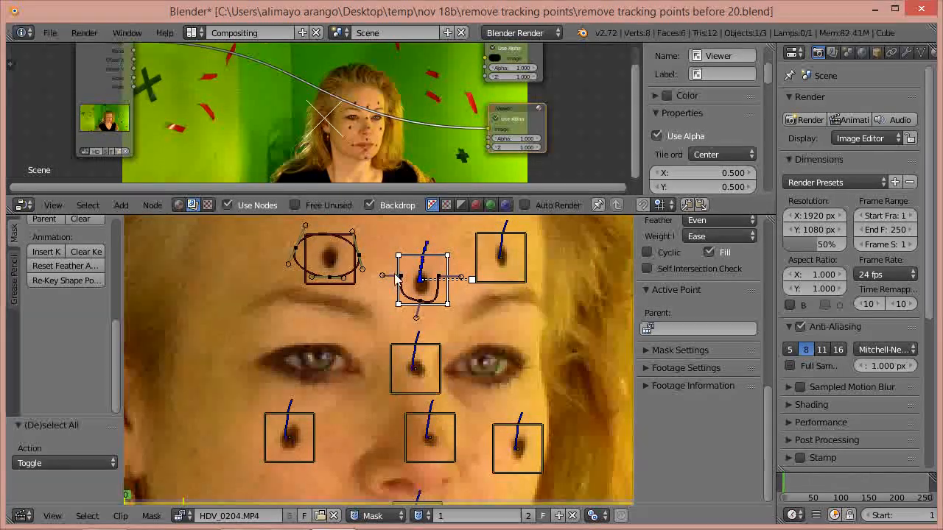
left_click(484, 253, "ctrl")
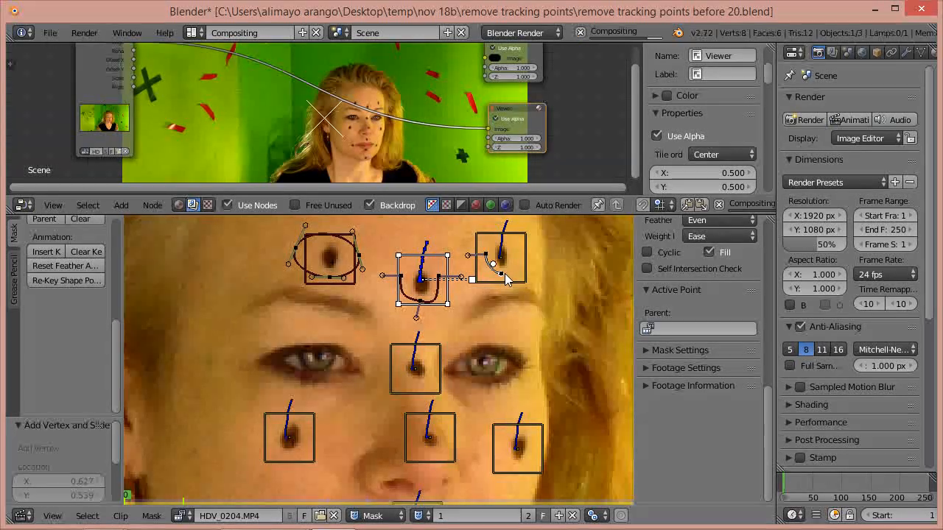
left_click(500, 271, "ctrl")
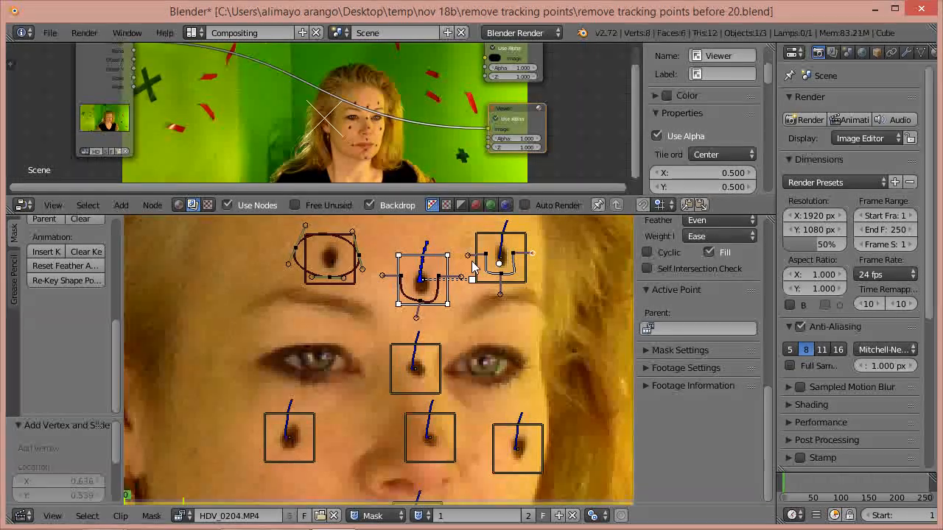
key("a")
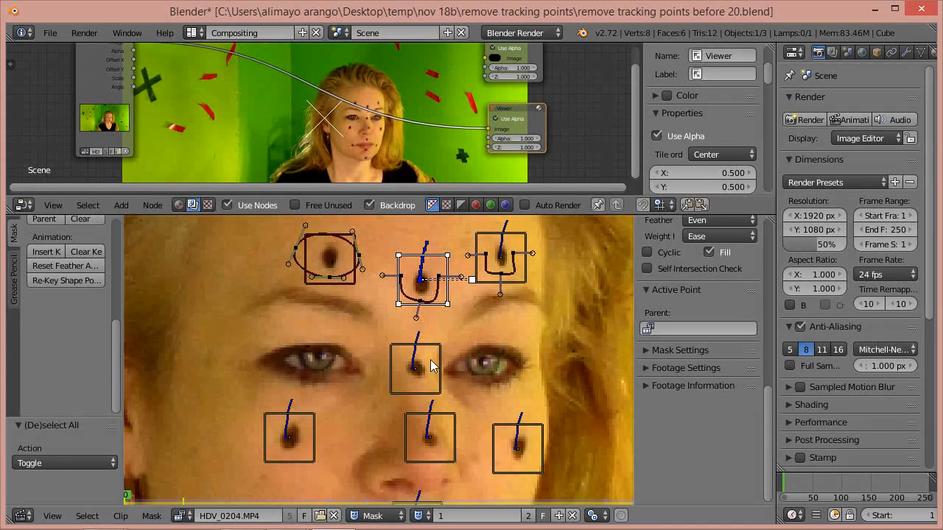
- Draw a U-shaped three-point mask spline around the dot between the eyes, levelling the first point's handle, and deselect it
left_click(397, 359, "ctrl")
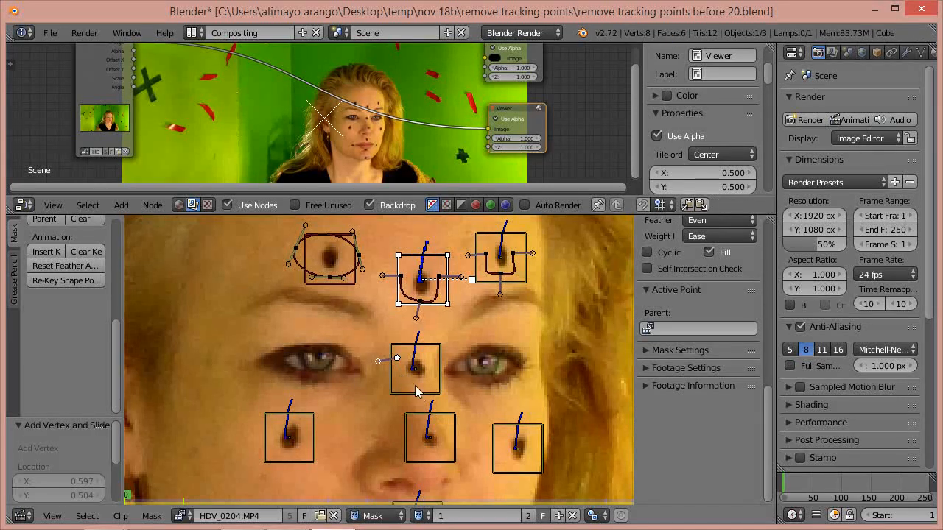
key("g")
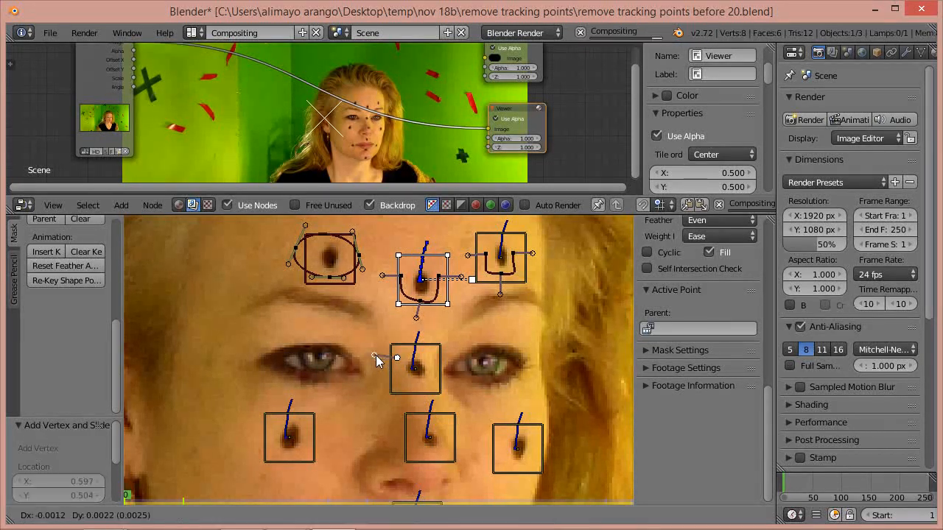
left_click(374, 357)
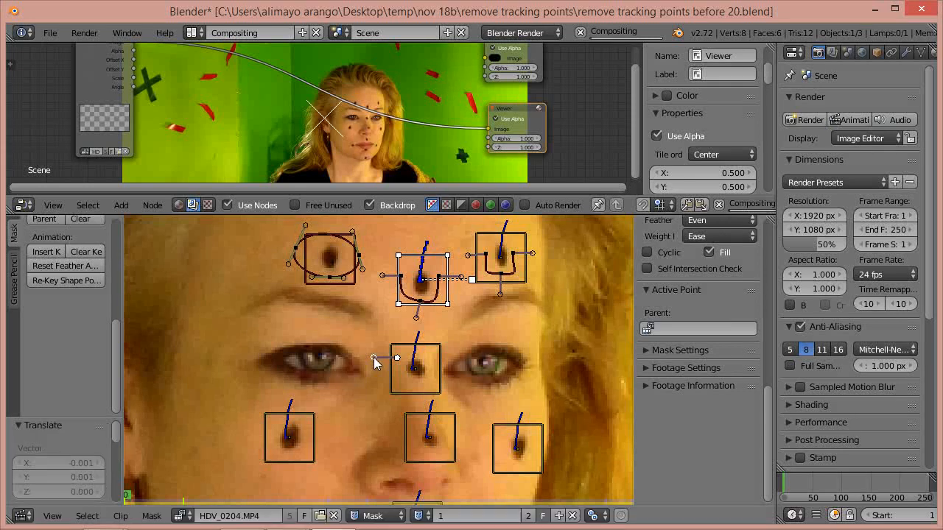
left_click(416, 382, "ctrl")
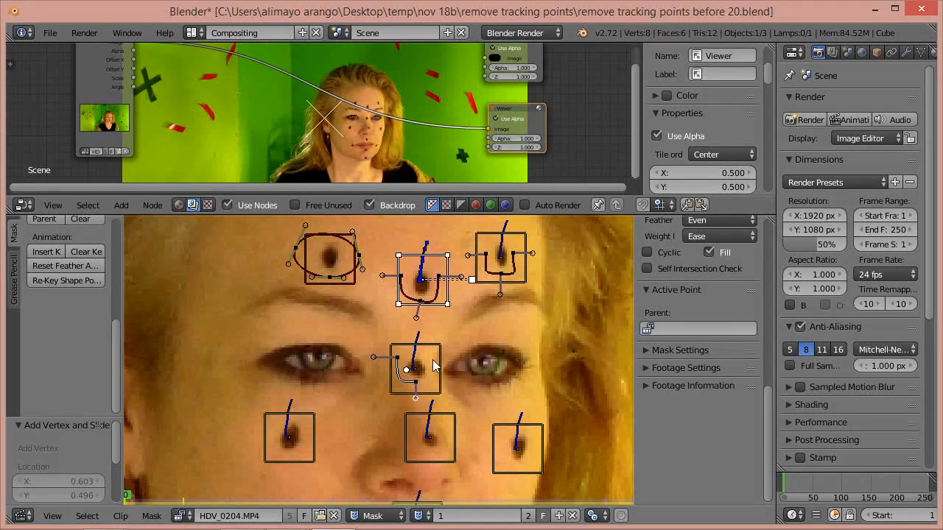
left_click(433, 359, "ctrl")
key("a")
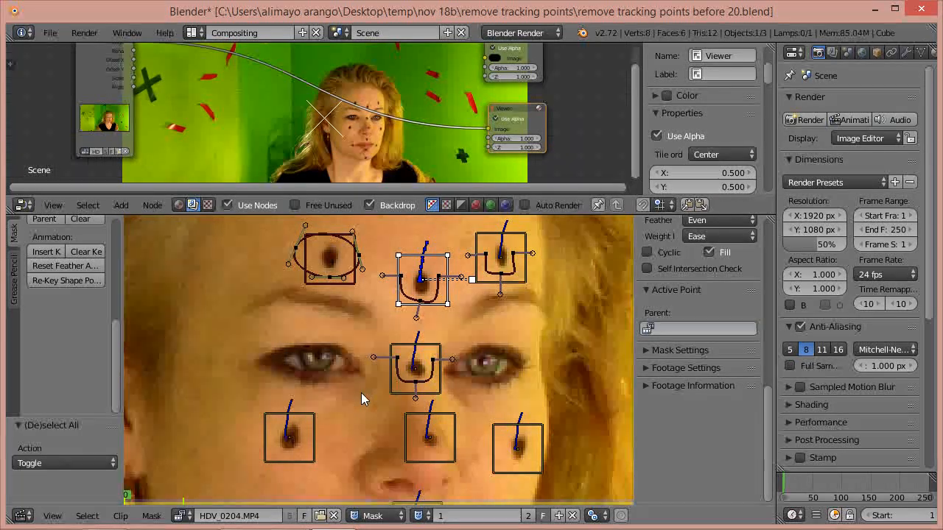
- Draw a U-shaped three-point mask spline around the image-left cheek dot, select its tracking marker, and deselect the mask points
left_click(270, 428, "ctrl")
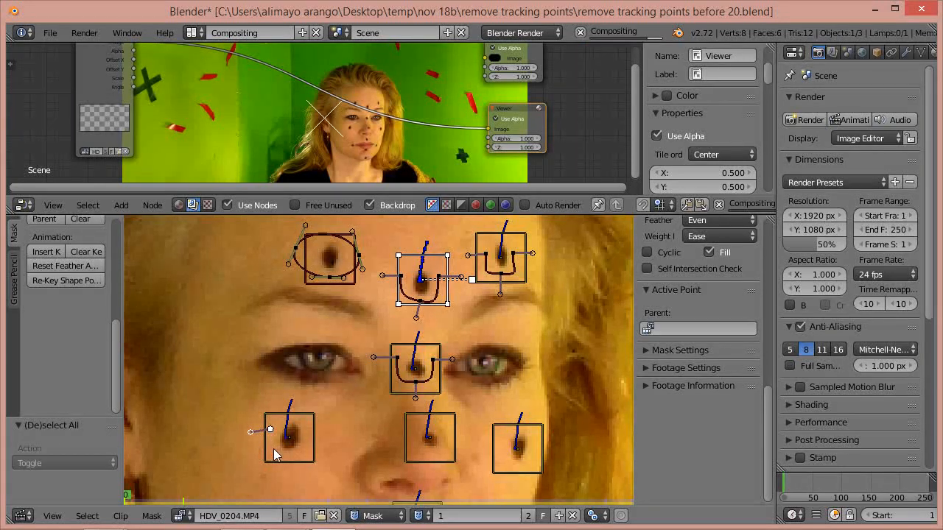
left_click(290, 459, "ctrl")
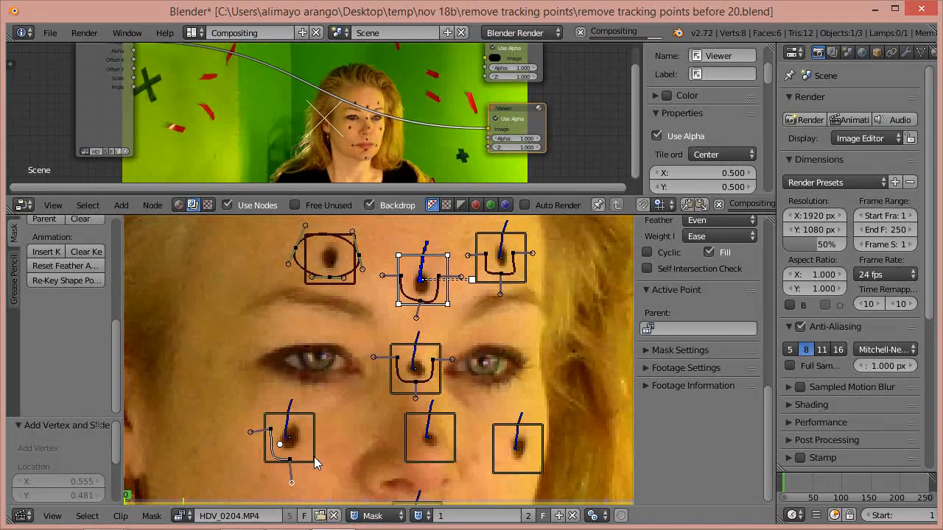
left_click(308, 430, "ctrl")
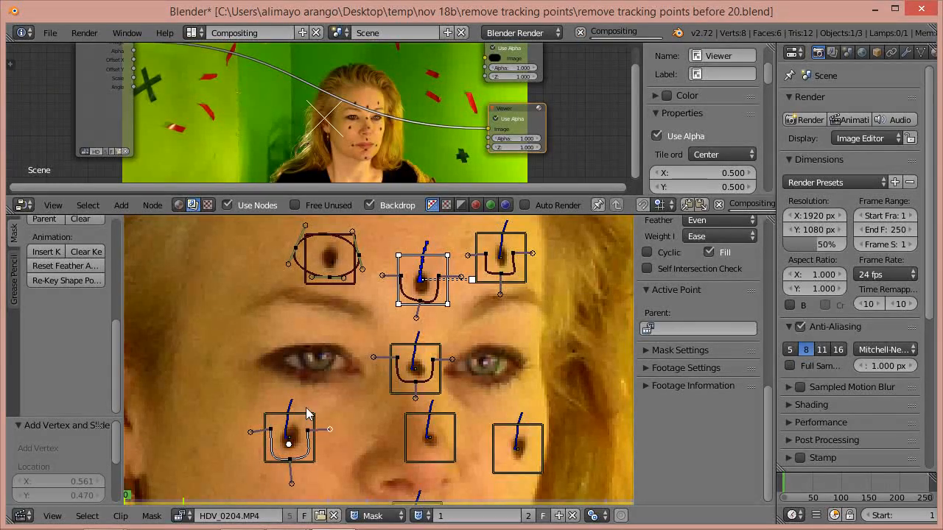
right_click(349, 429)
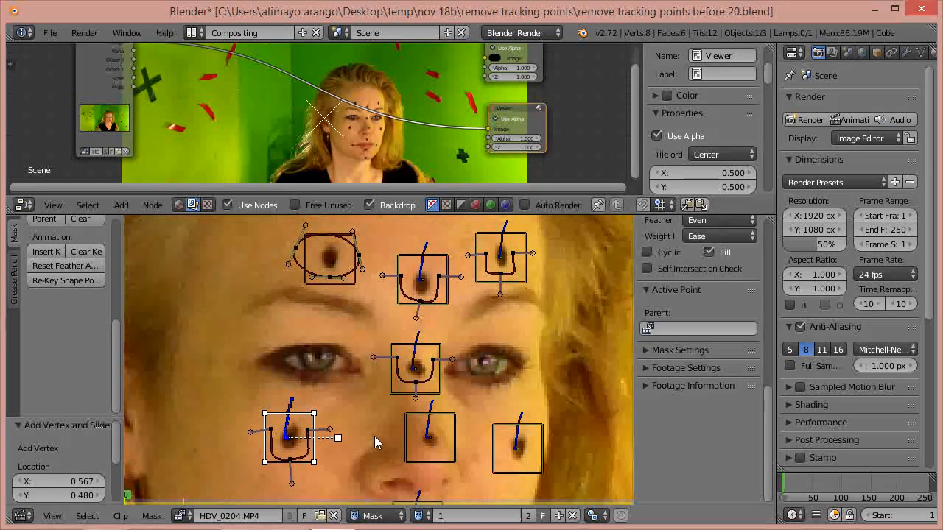
key("a")
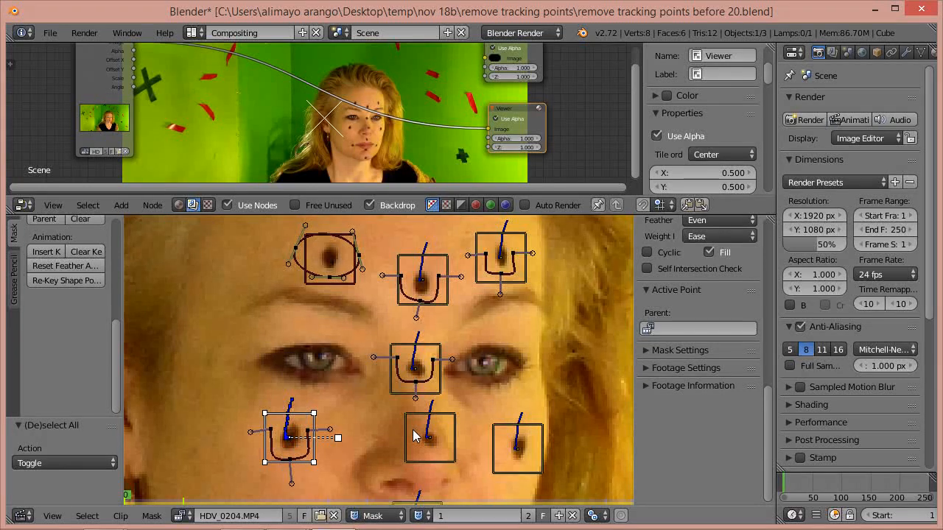
- Draw a U-shaped three-point mask spline around the underside of the nose dot and deselect it
right_click(412, 430)
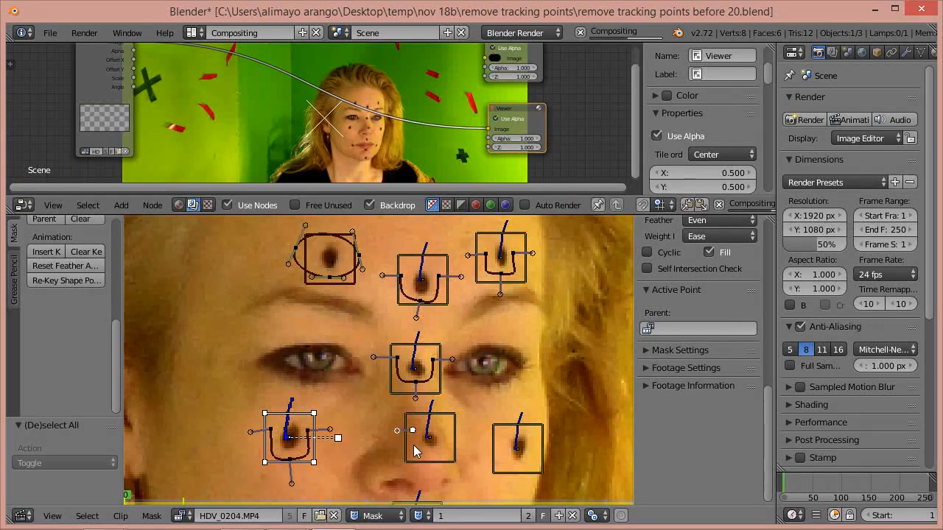
left_click(430, 454, "ctrl")
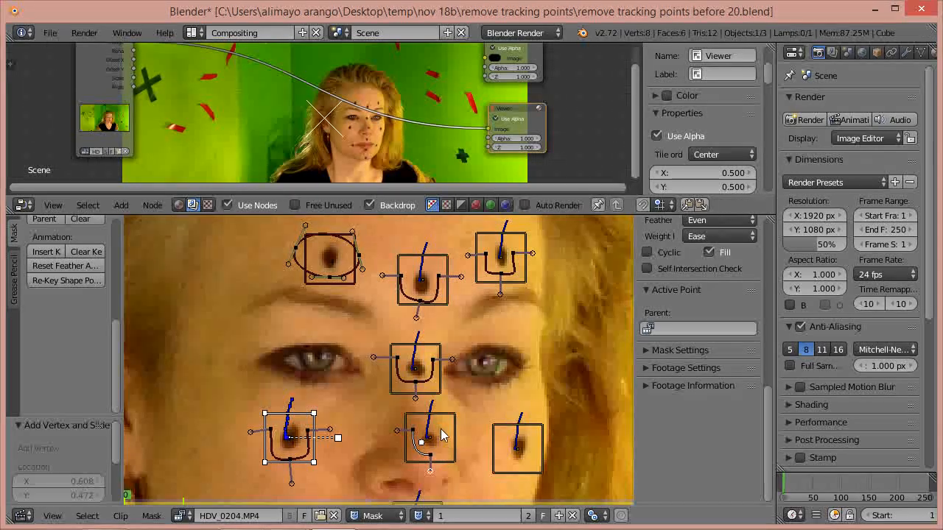
left_click(444, 438, "ctrl")
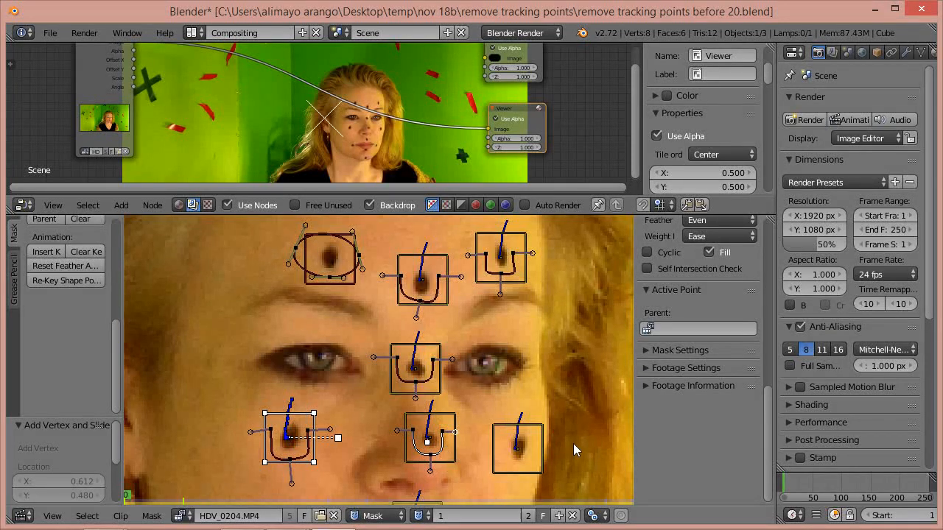
key("a")
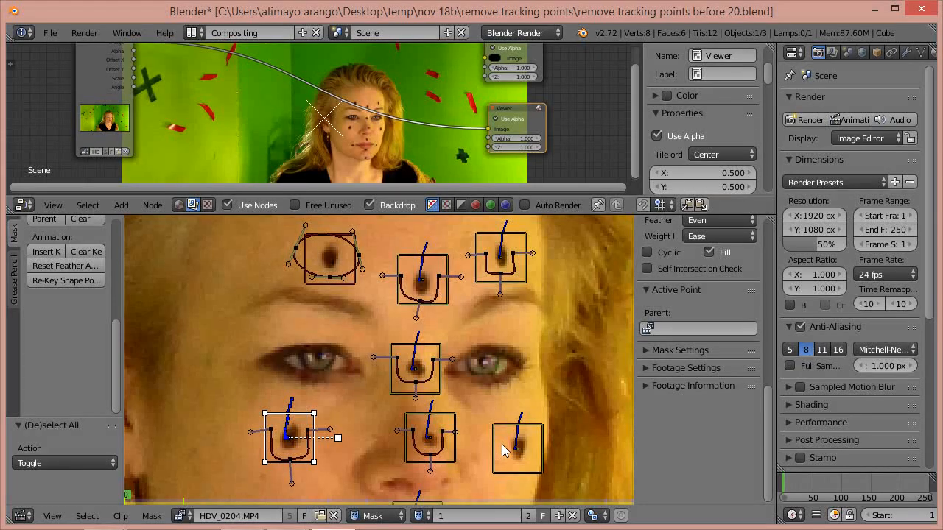
- Draw a U-shaped three-point mask spline around the underside of the image-right cheek dot and deselect it
left_click(502, 442)
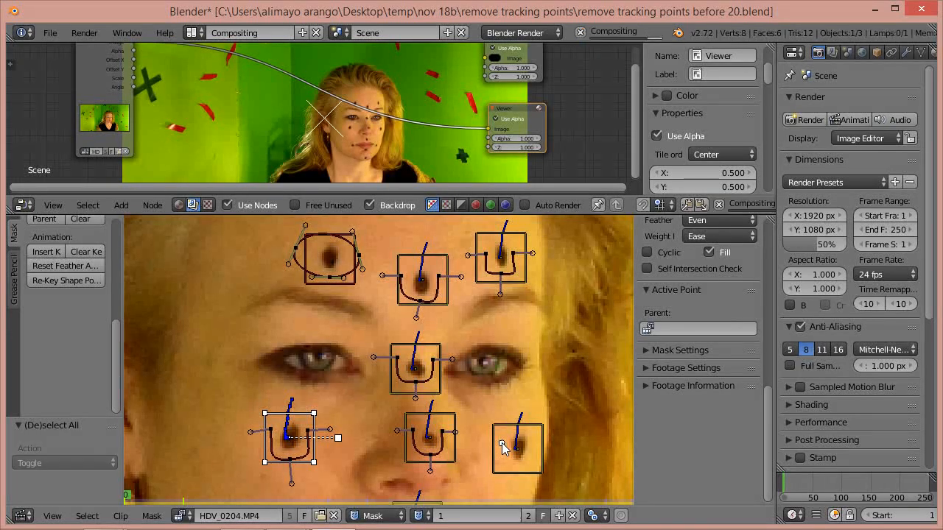
left_click_drag(511, 453, 518, 464, "ctrl")
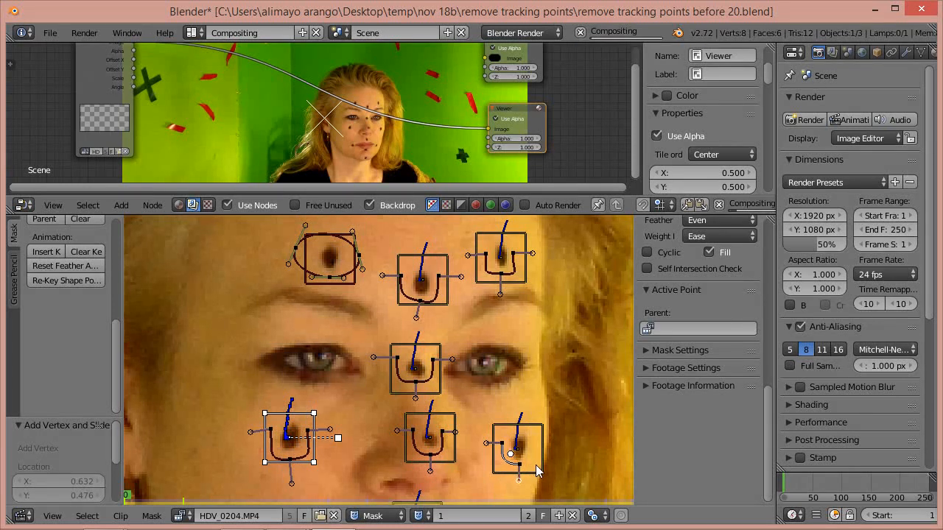
left_click(533, 438, "ctrl")
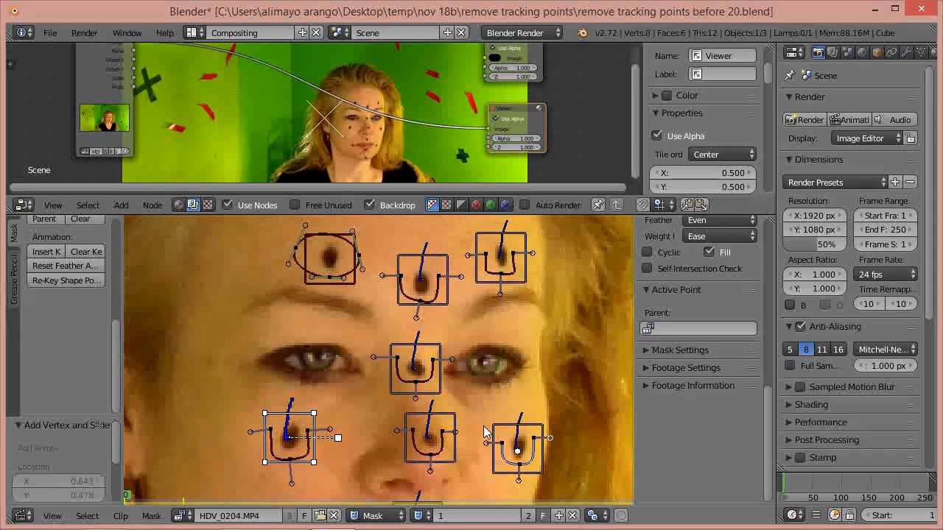
key("a")
- Draw a U-shaped three-point mask spline around the dot beside the image-left corner of the mouth and deselect it
scroll(447, 427, "down", 2)
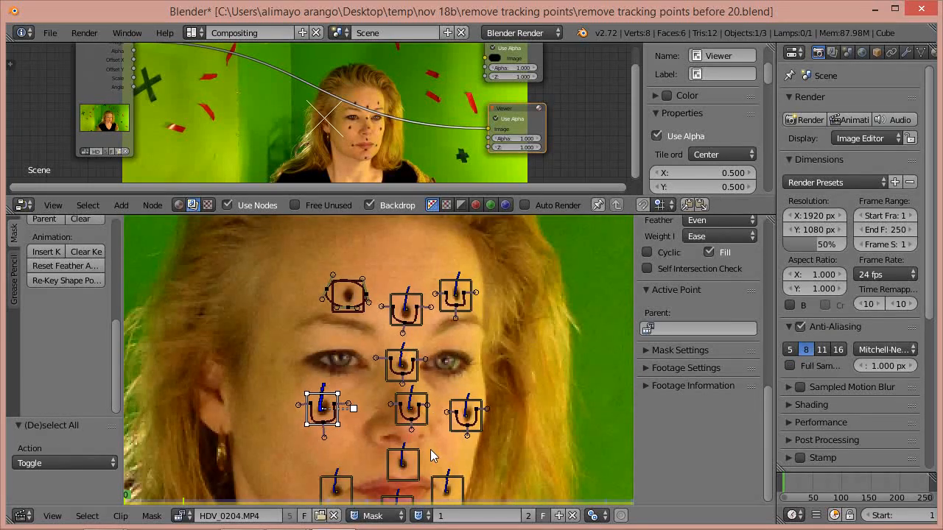
middle_click_drag(436, 453, 470, 372)
scroll(476, 344, "up", 2)
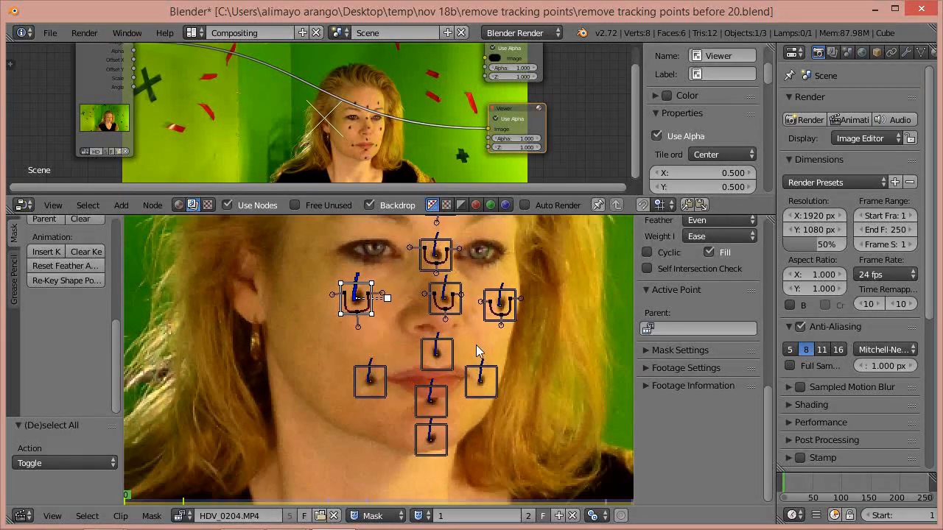
scroll(479, 347, "up", 1)
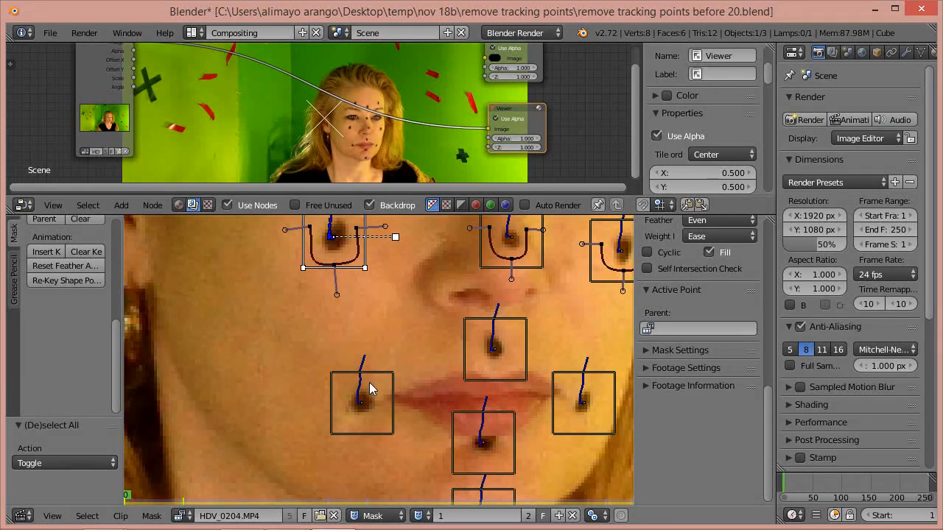
key("a")
key("a")
left_click(342, 394, "ctrl")
left_click(365, 425, "ctrl")
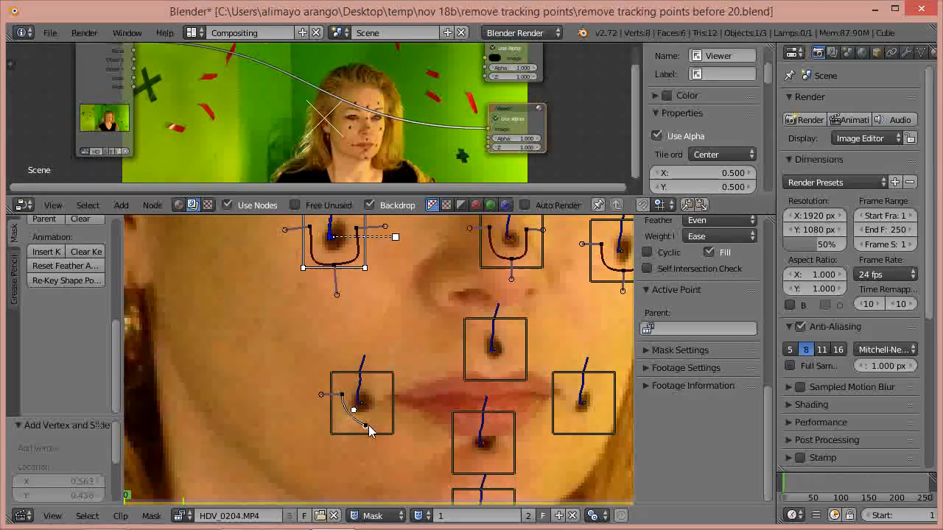
left_click(385, 386, "ctrl")
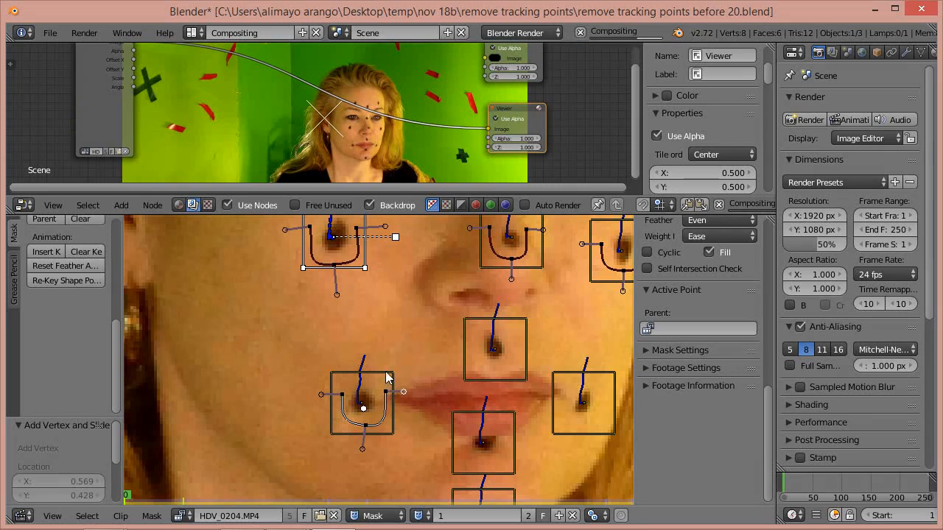
key("a")
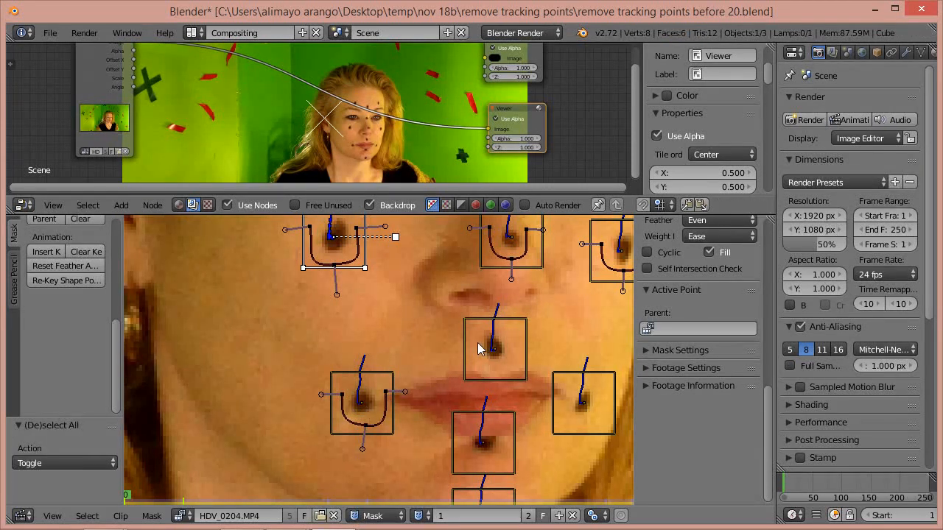
- Draw a U-shaped three-point mask spline around the underside of the dot above the upper lip and deselect it
left_click(472, 338, "ctrl")
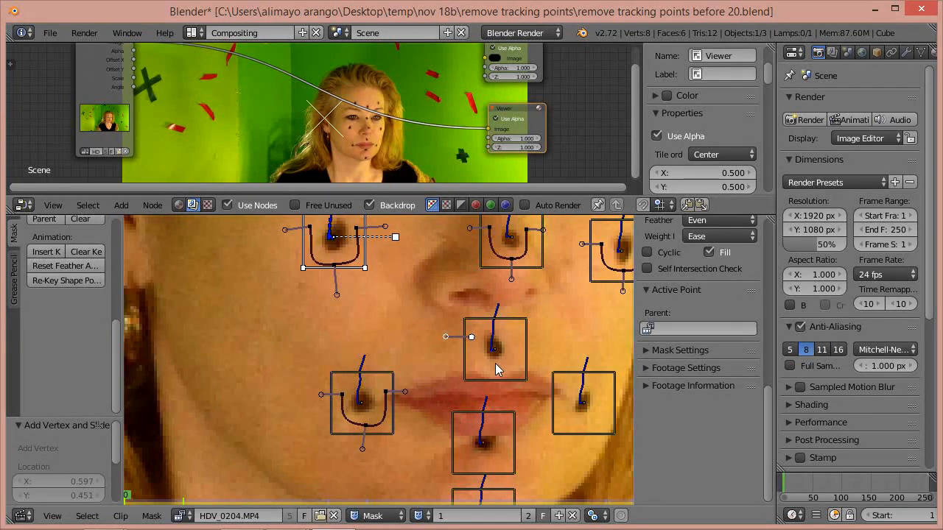
left_click(495, 365, "ctrl")
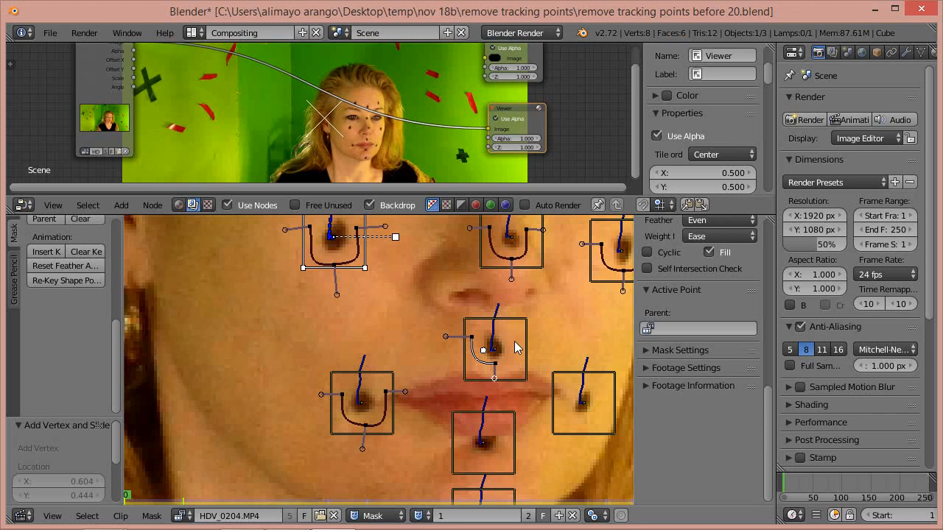
left_click(518, 337, "ctrl")
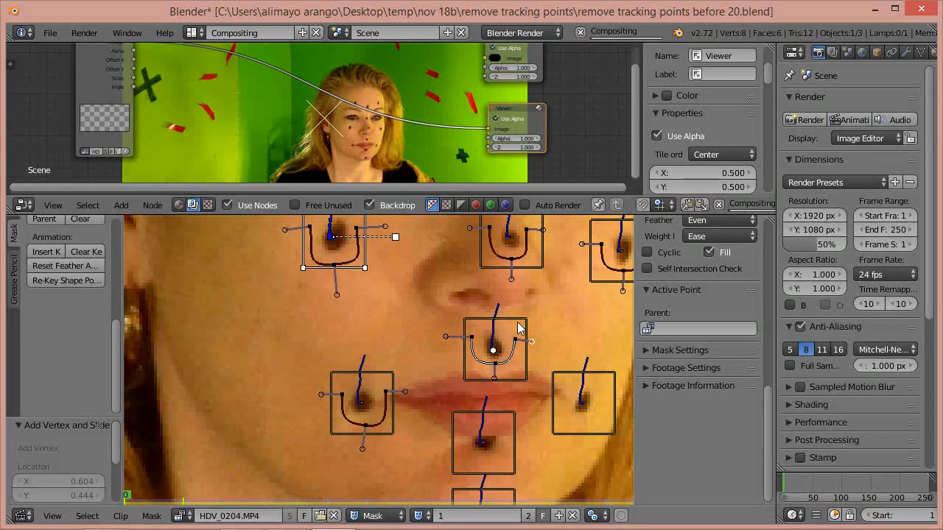
key("a")
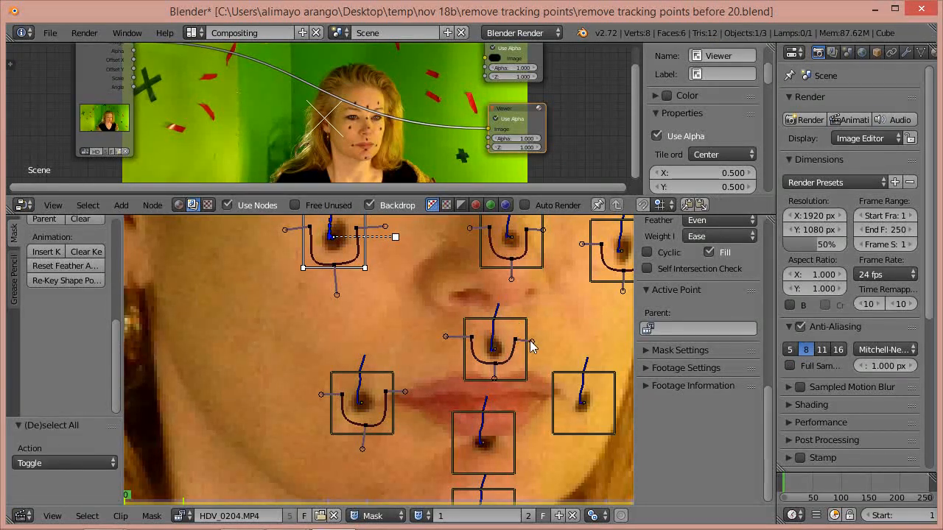
- Draw a U-shaped three-point mask spline around the dot beside the image-right corner of the mouth and deselect it
left_click(563, 401, "ctrl")
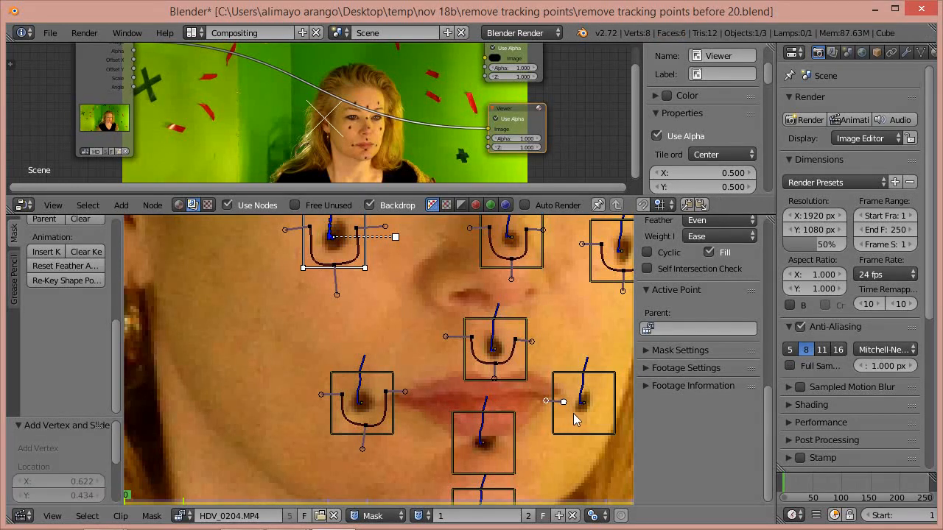
left_click(581, 418, "ctrl")
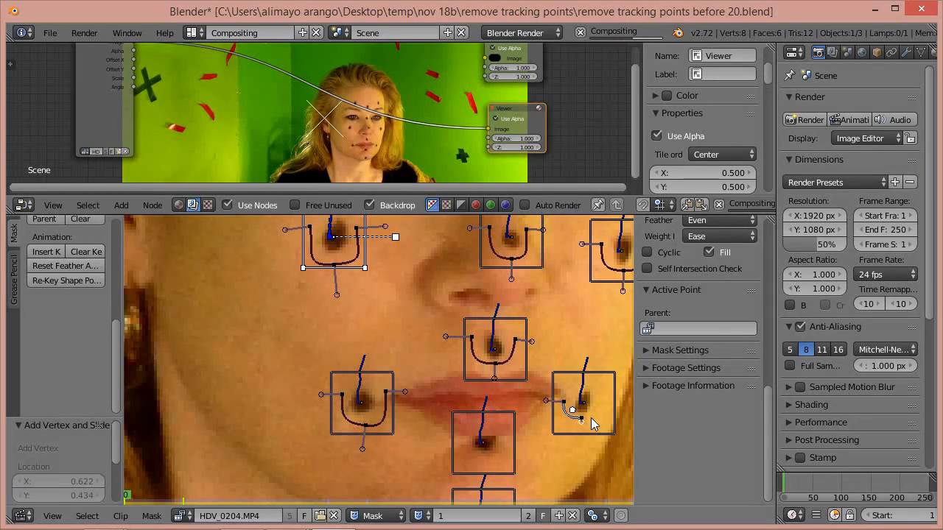
left_click(606, 391, "ctrl")
left_click_drag(606, 377, 606, 372, "ctrl")
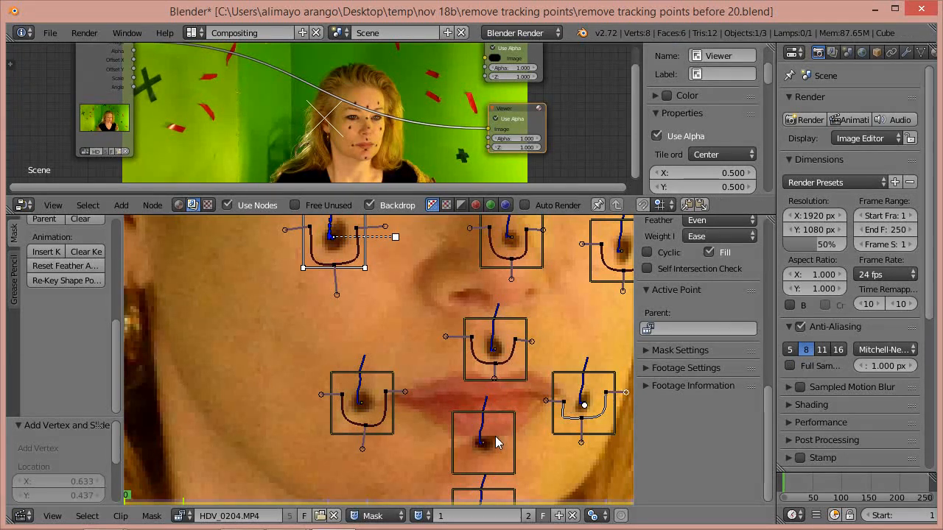
key("a")
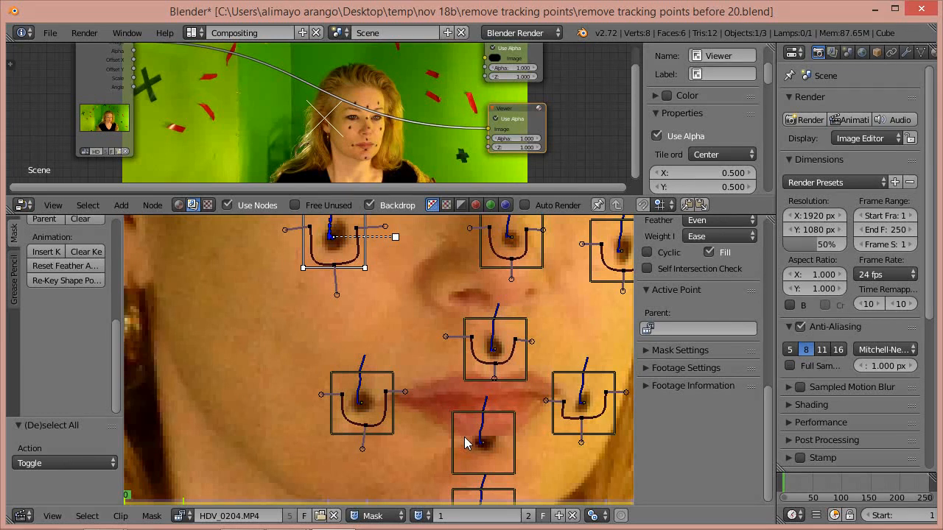
- Draw a U-shaped three-point mask spline around the dot just below the lower lip and deselect it
left_click(463, 438, "ctrl")
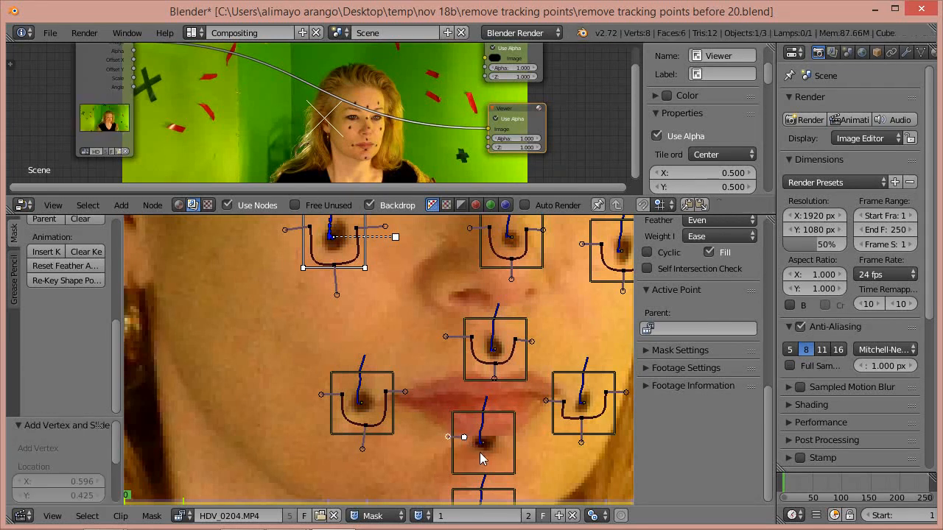
left_click_drag(480, 455, 489, 455, "ctrl")
left_click_drag(499, 435, 519, 452, "ctrl")
scroll(533, 433, "down", 1)
middle_click_drag(498, 466, 486, 346)
scroll(487, 346, "up", 3)
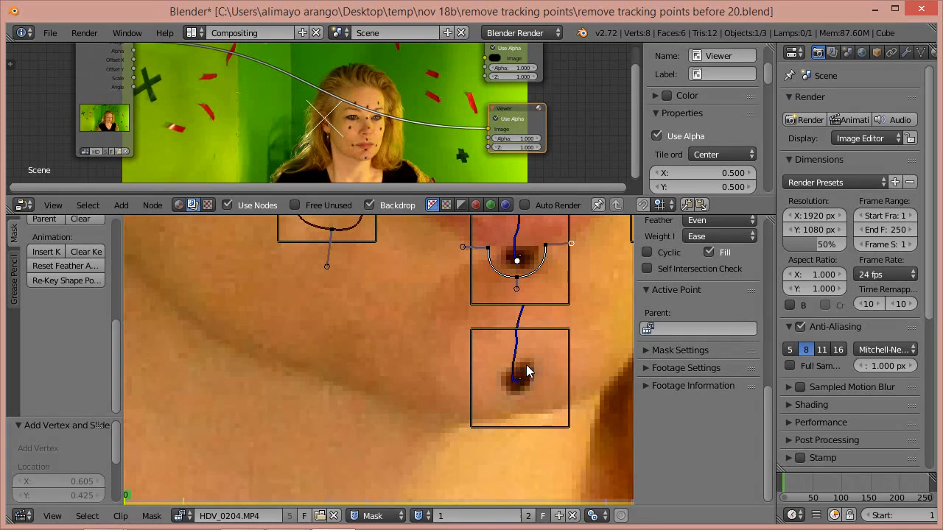
left_click(488, 357, "ctrl")
key("ctrl+z")
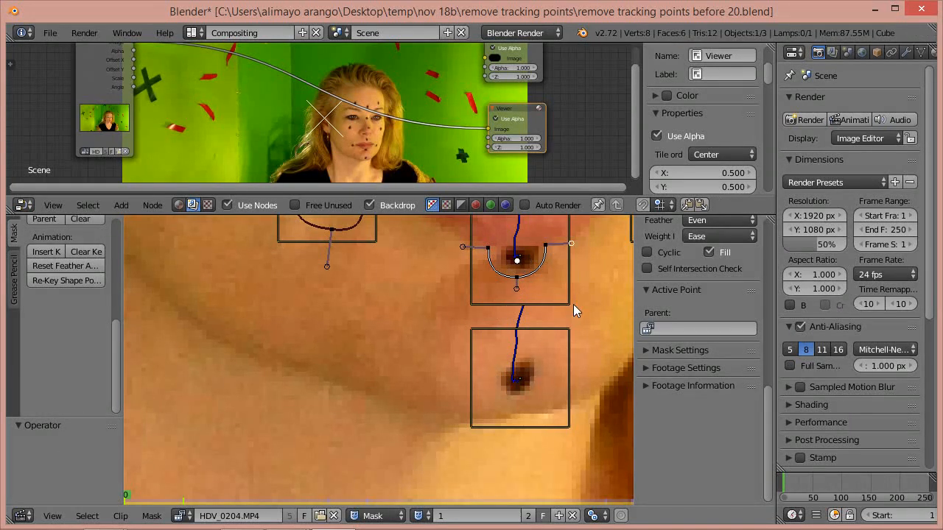
key("a")
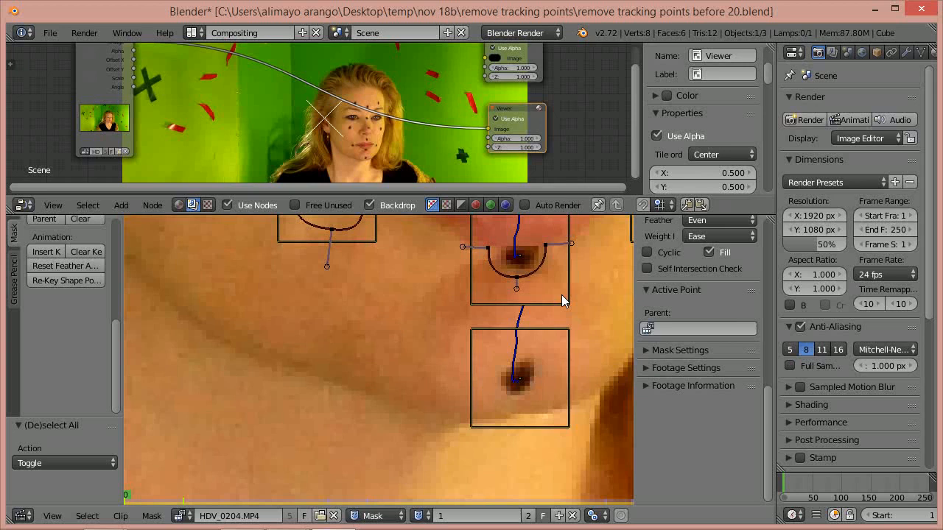
- Draw a U-shaped three-point mask spline around the underside of the chin dot
left_click(490, 359, "ctrl")
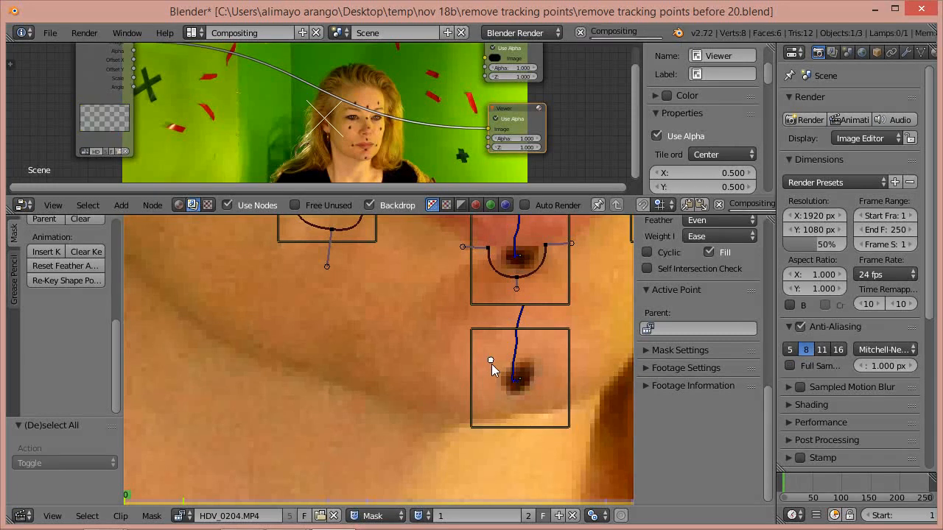
left_click(519, 401, "ctrl")
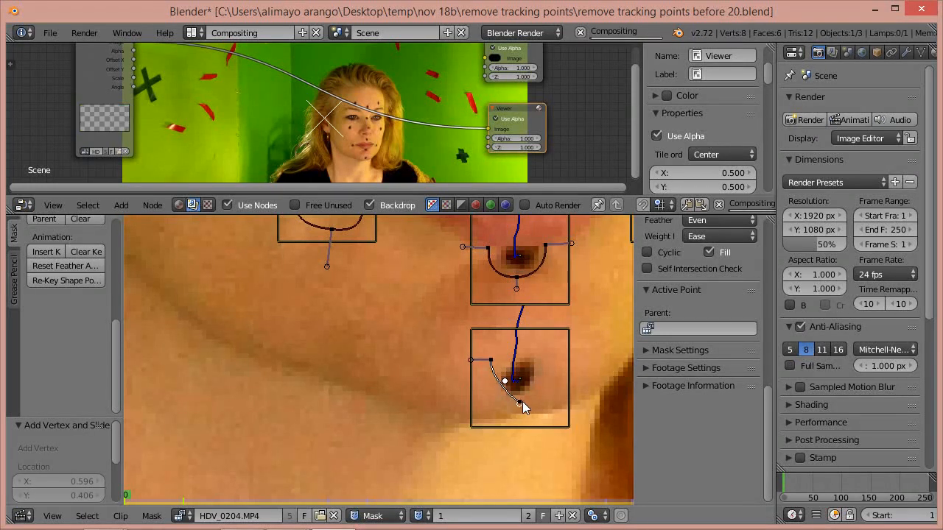
left_click(543, 359, "ctrl")
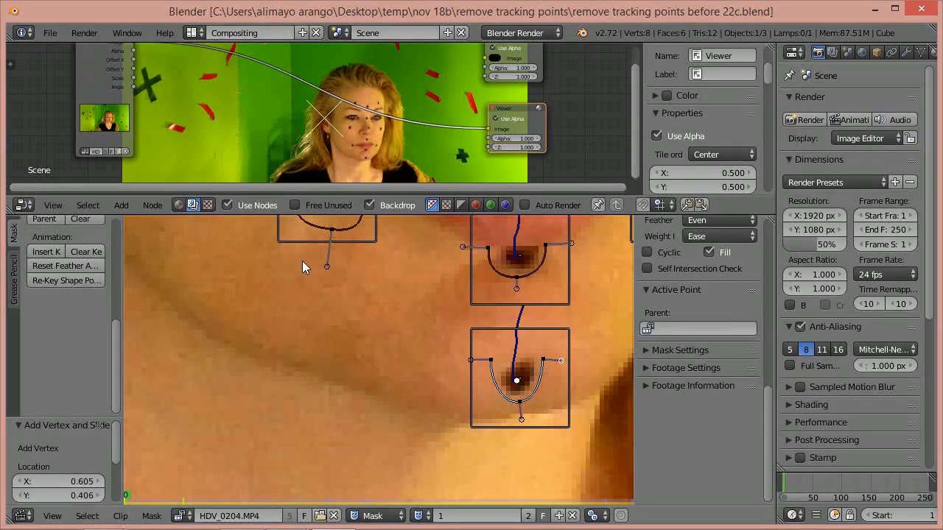
- Select all mask points on the face and close the open splines by toggling them cyclic
scroll(333, 300, "down", 6)
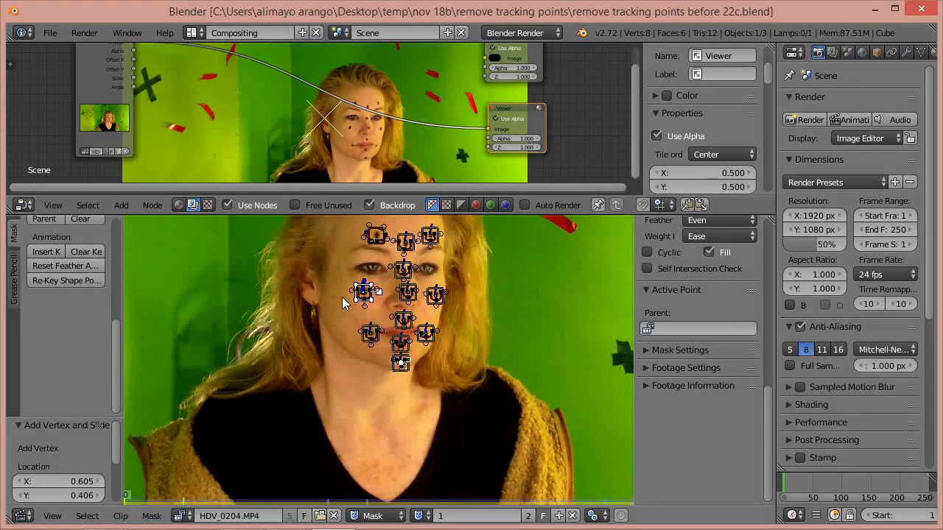
key("a")
key("a")
scroll(398, 313, "up", 3)
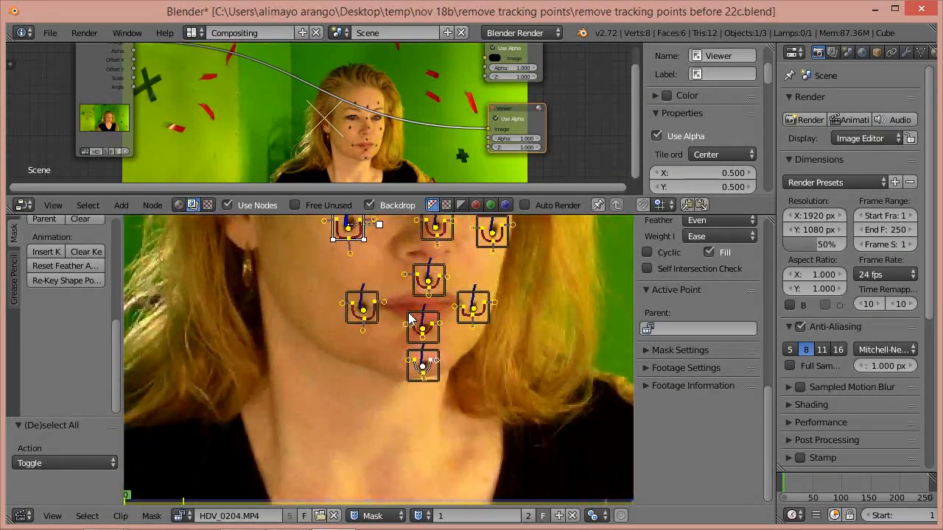
scroll(401, 309, "up", 2)
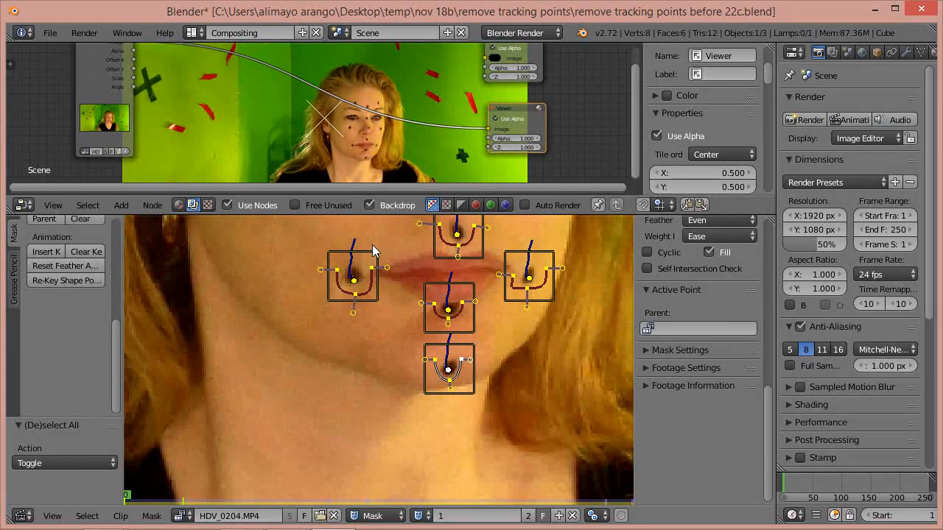
key("alt+c")
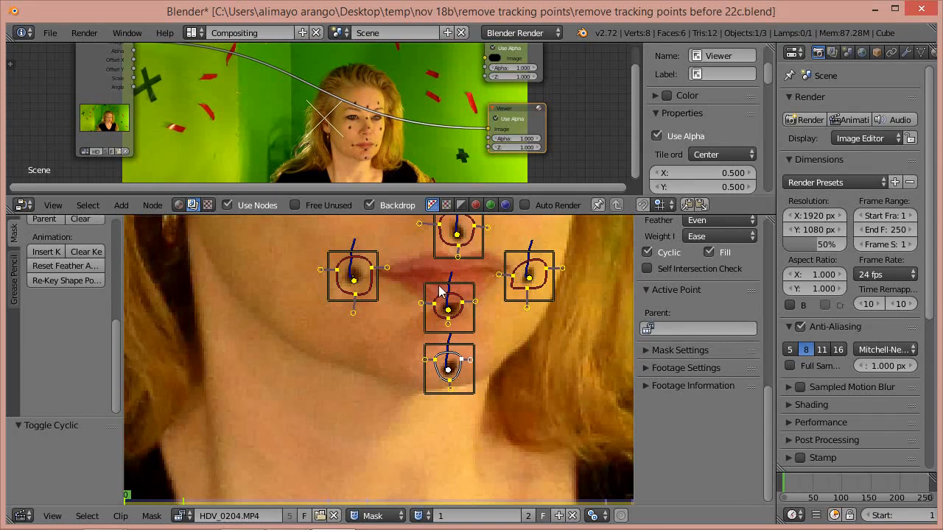
- Select all mask points on the face and set their handle type to Auto
scroll(439, 289, "down", 4)
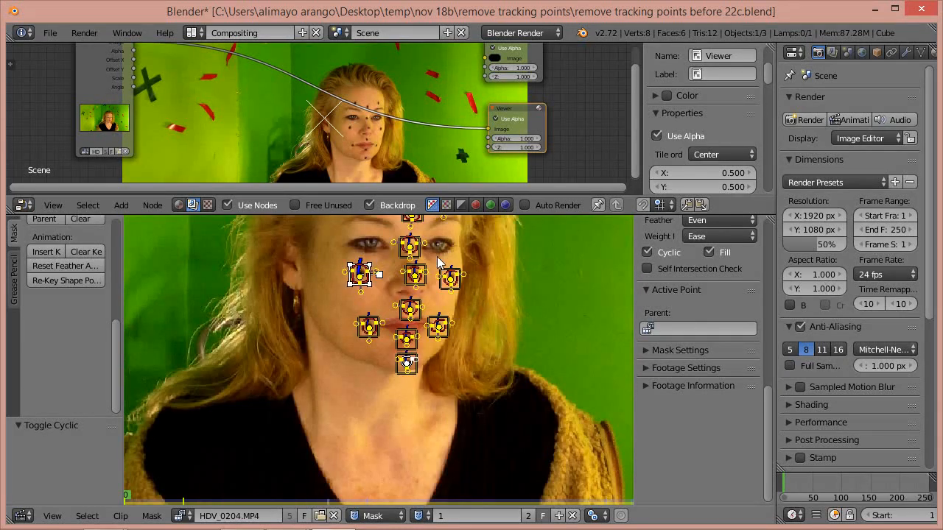
scroll(439, 262, "down", 1)
scroll(440, 263, "up", 3)
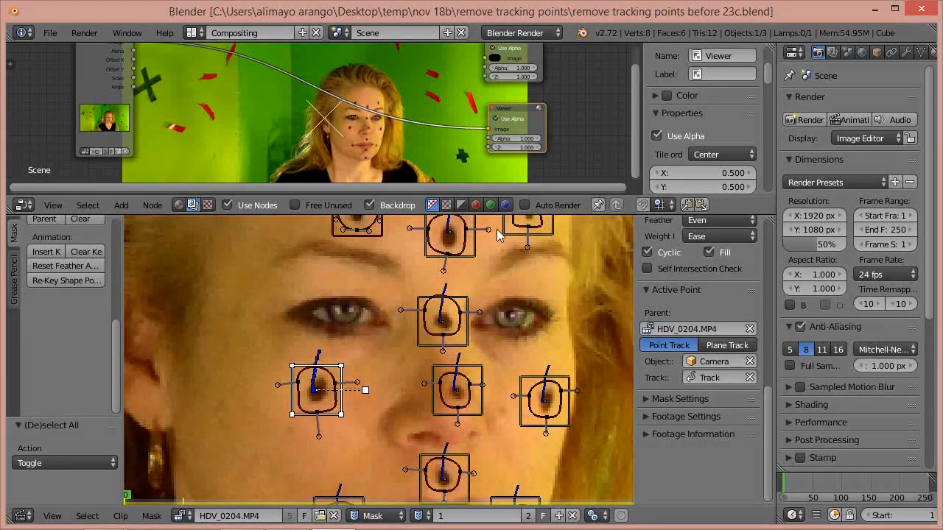
scroll(506, 307, "down", 2)
scroll(505, 308, "down", 1)
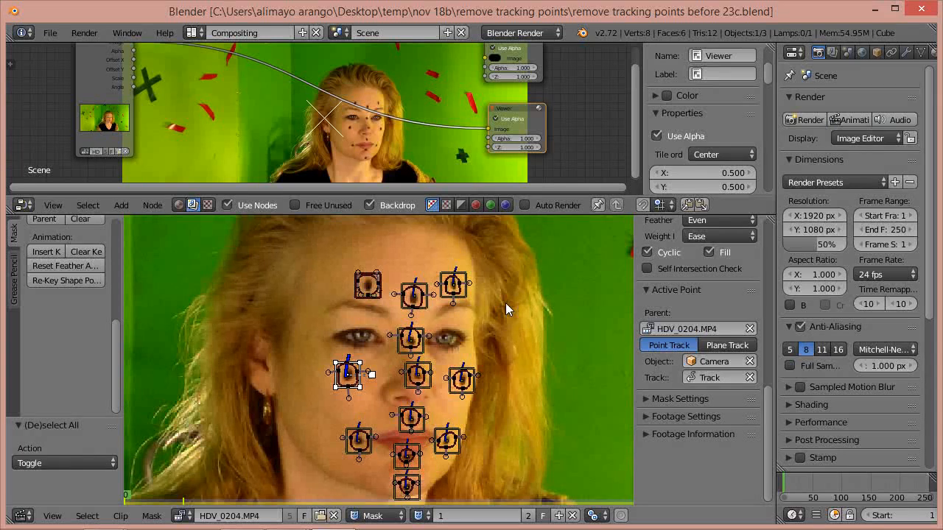
key("a")
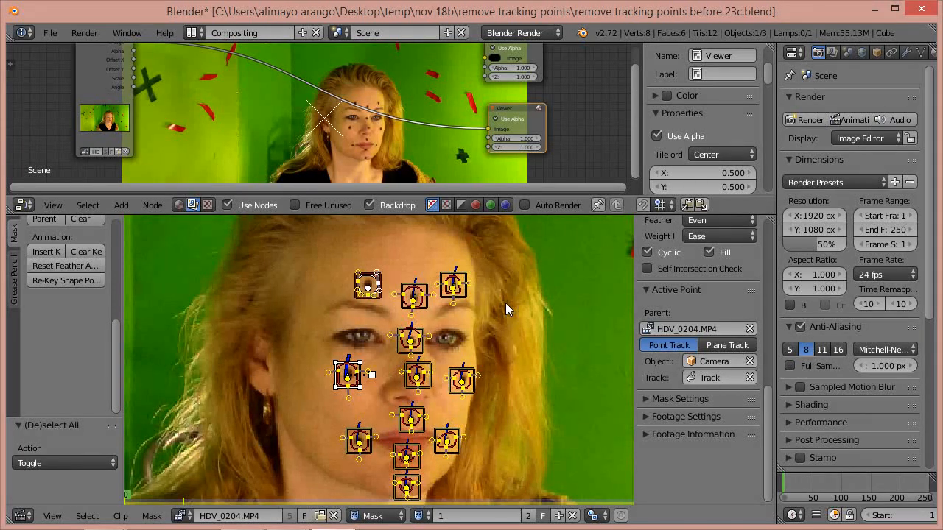
key("v")
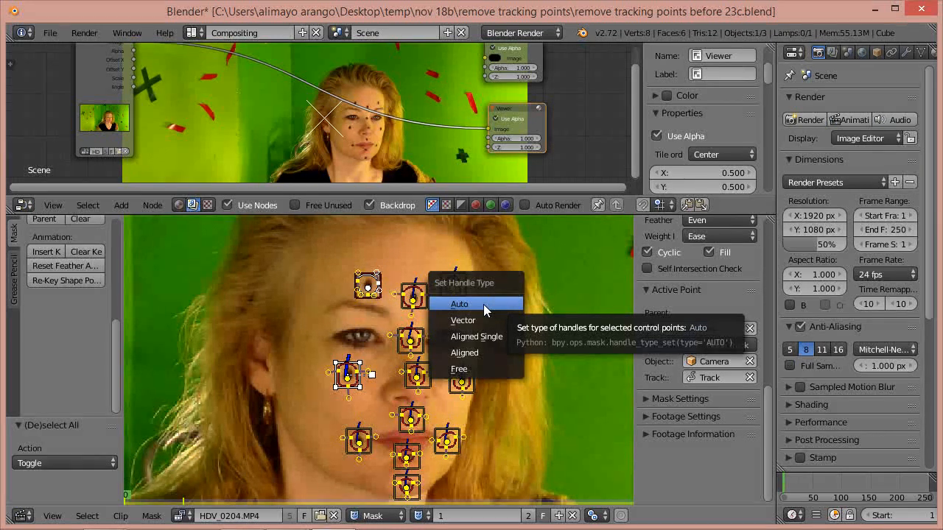
left_click(483, 304)
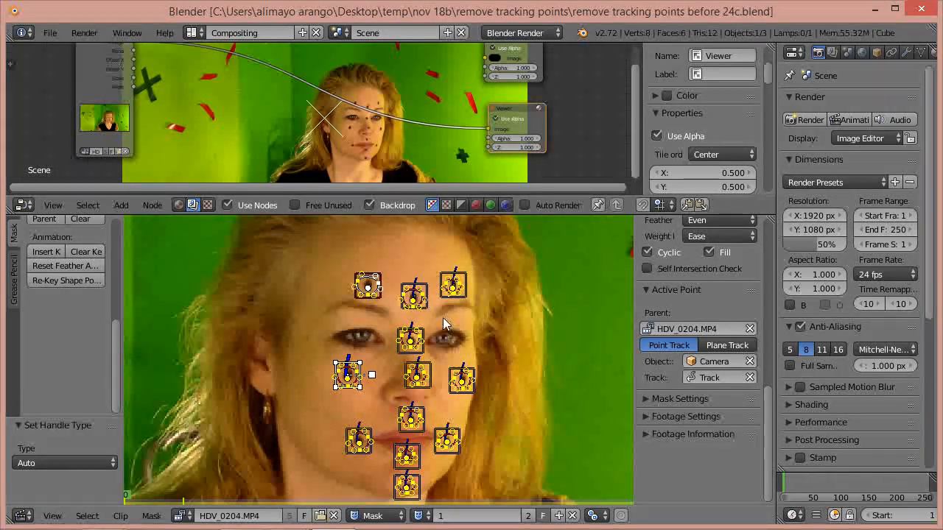
- Parent the whole mask spline around the middle forehead dot to that dot's tracking marker and scrub to frame 5
scroll(442, 318, "up", 2)
left_click(437, 277)
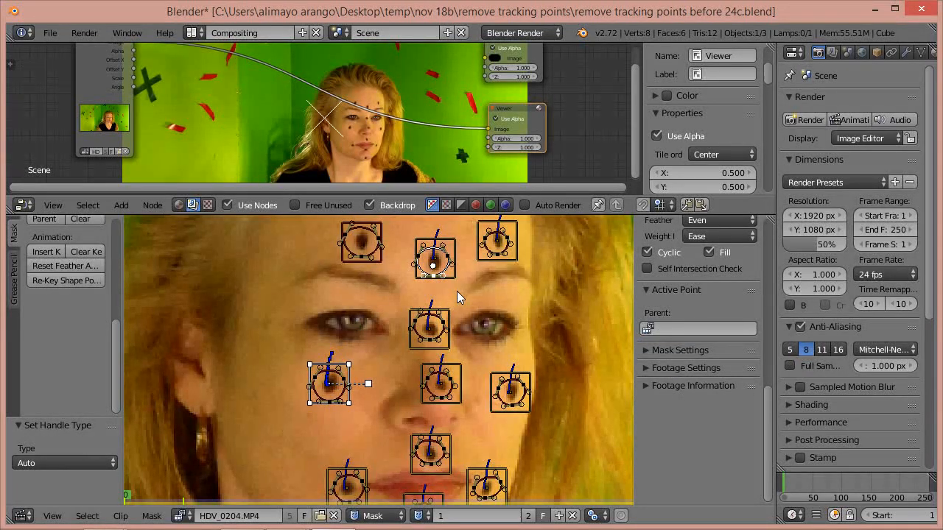
key("ctrl+l")
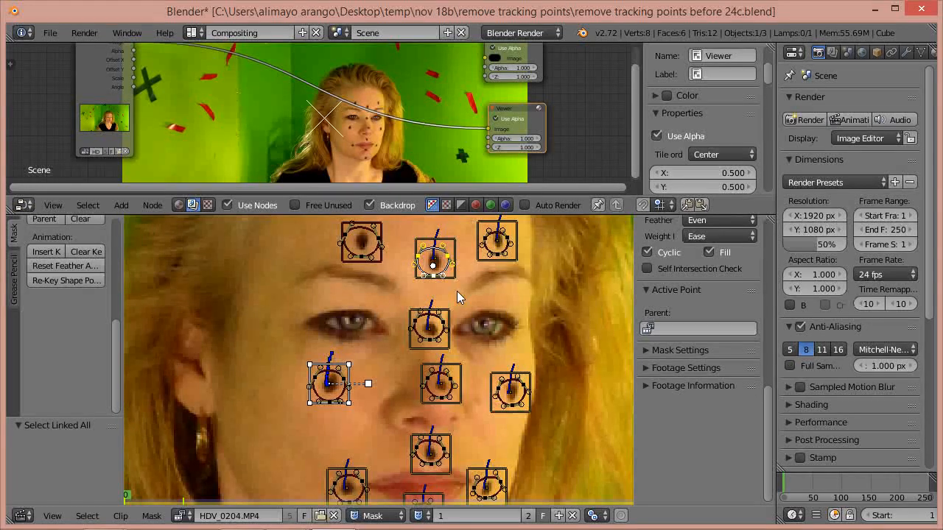
key("ctrl+Tab")
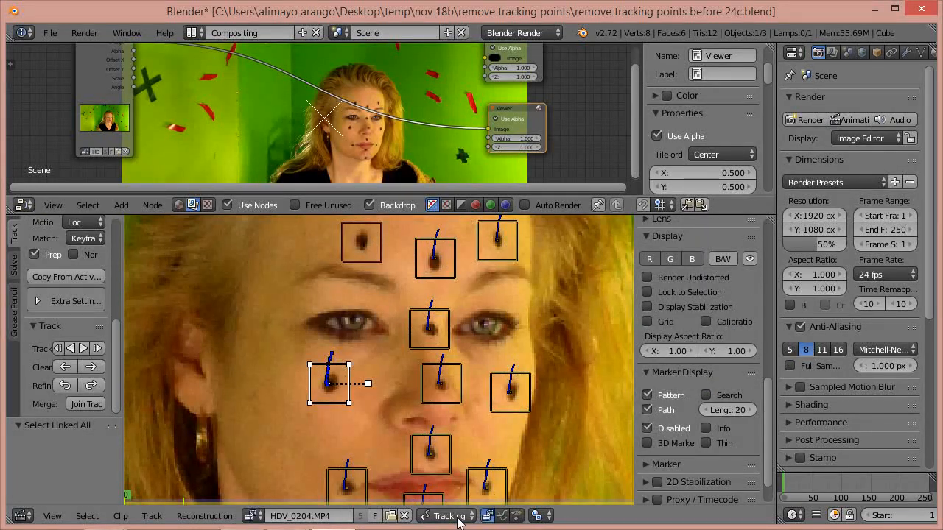
right_click(447, 277)
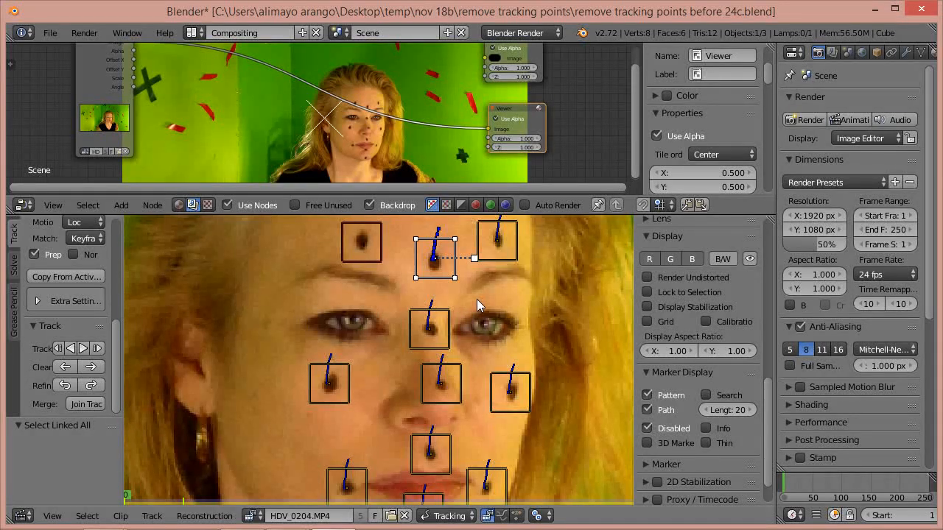
key("Tab")
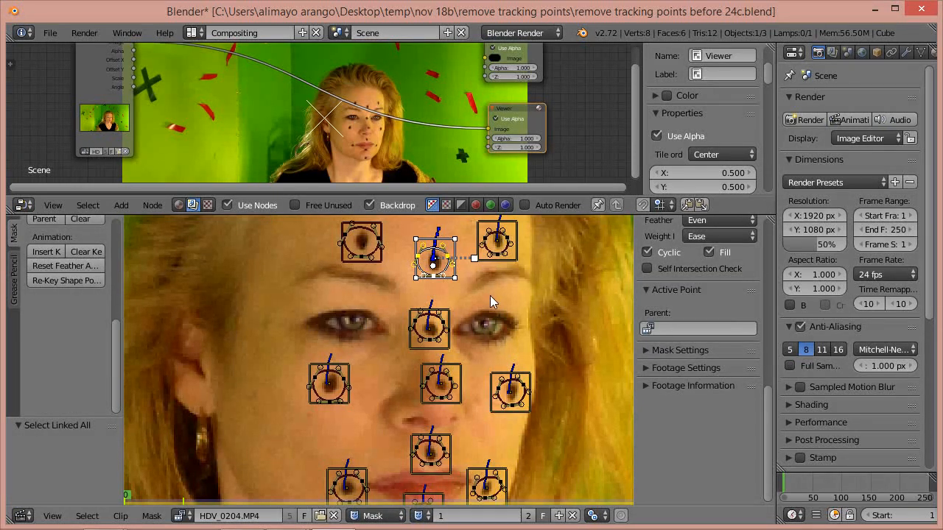
key("ctrl+p")
mouse_move(789, 482)
left_mouse_down()
mouse_move(804, 478)
mouse_move(785, 483)
left_mouse_up()
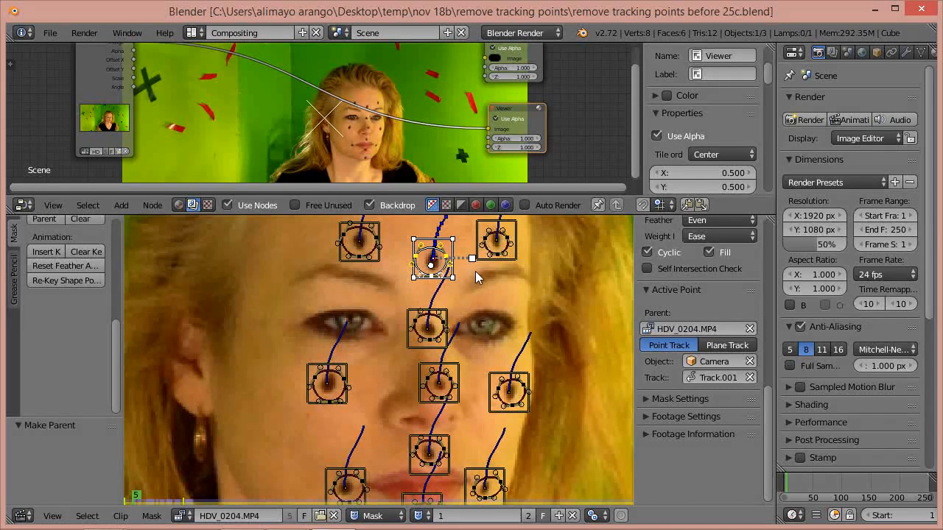
- Parent the whole mask spline around the forehead dot on the image's right side to that dot's tracking marker and scrub back to frame 0
left_click(499, 263)
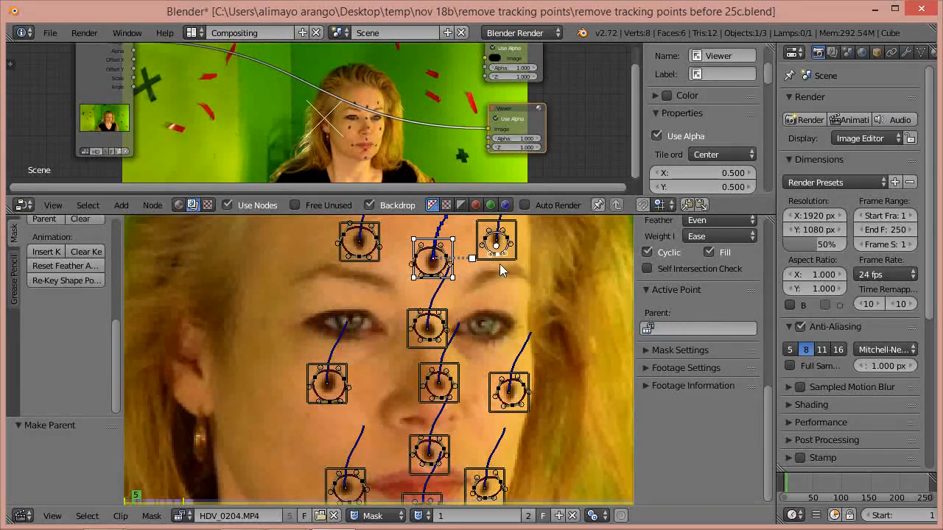
key("ctrl+l")
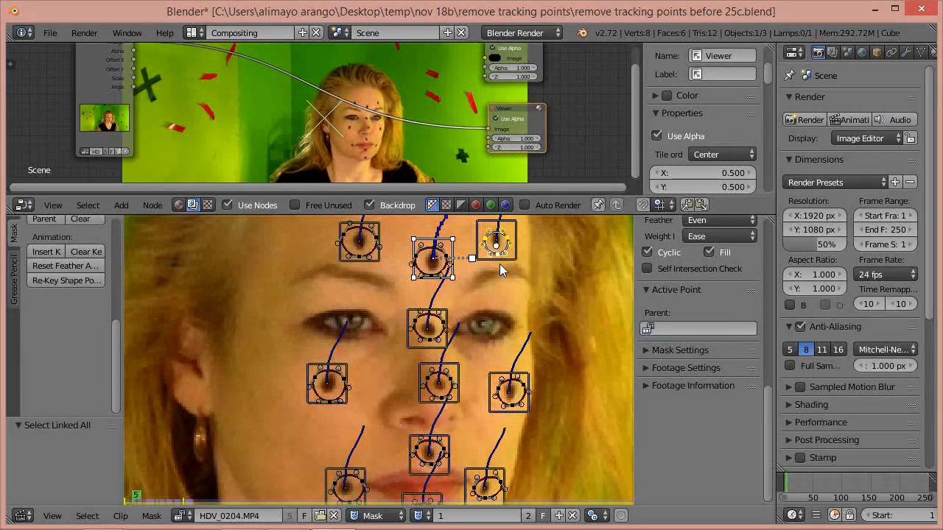
key("Tab")
right_click(502, 258)
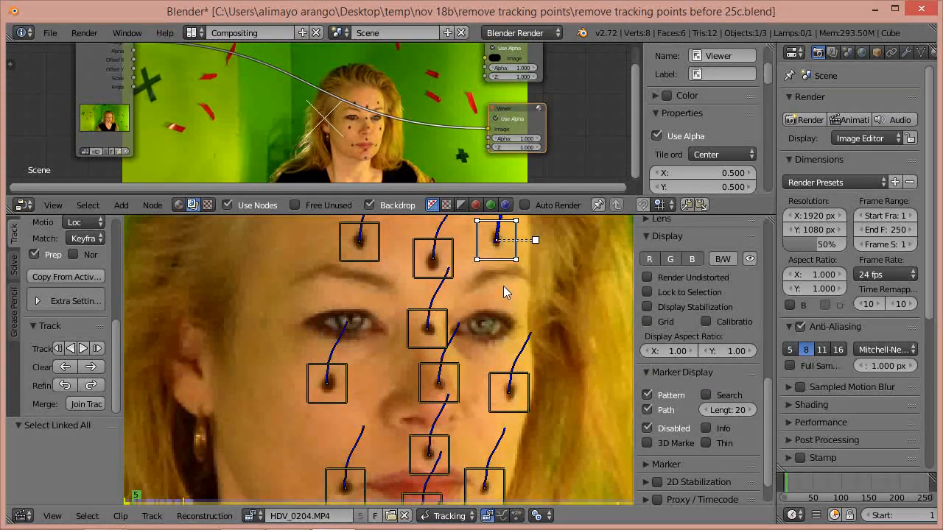
key("Tab")
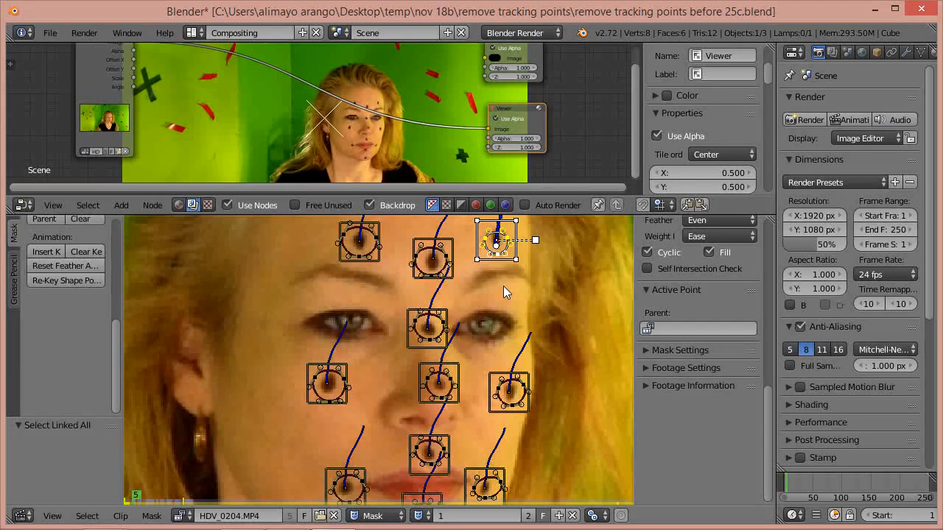
key("ctrl+p")
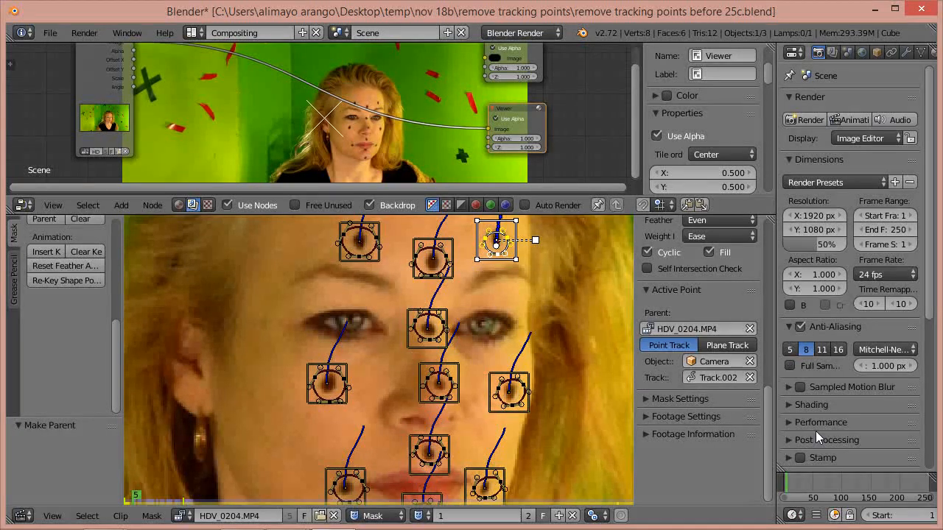
left_click_drag(792, 482, 783, 484)
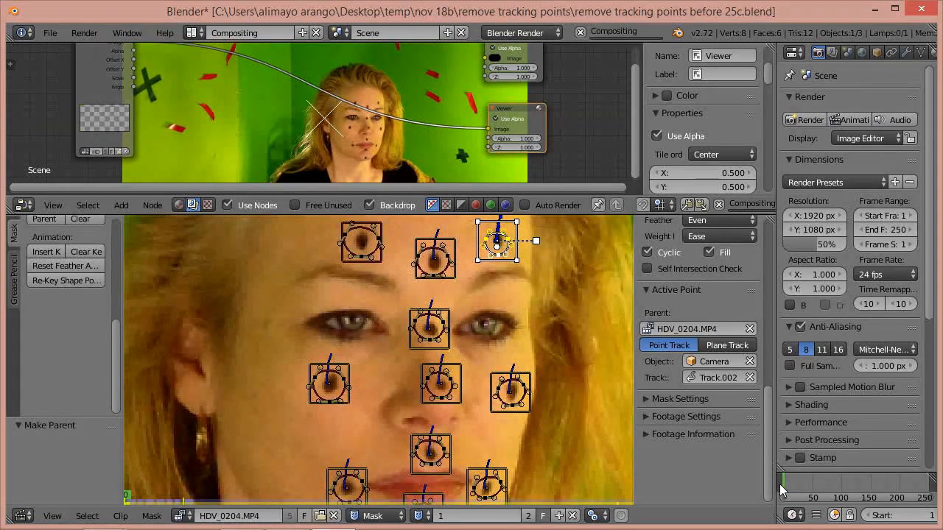
- Parent the whole mask spline around the cheek dot on the image's left side to that dot's tracking marker and scrub through the first frames
right_click(330, 402)
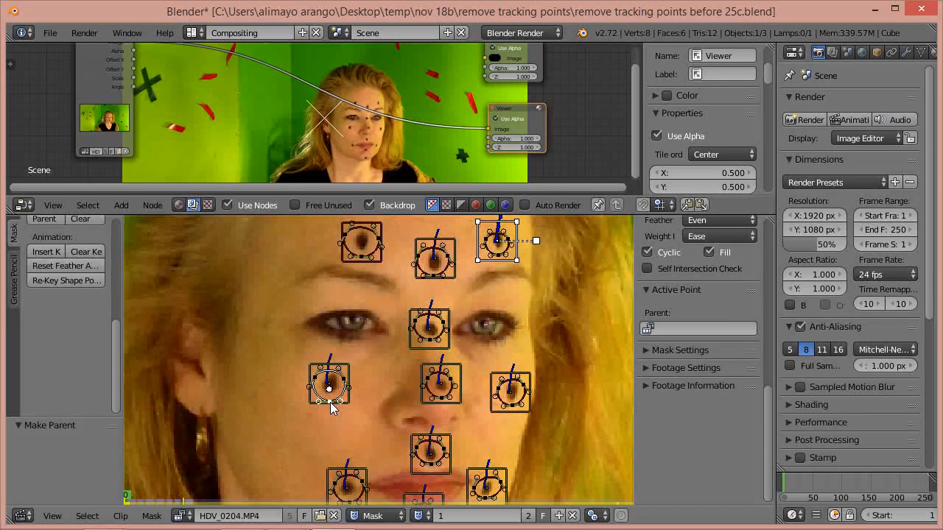
key("ctrl+l")
key("ctrl+Tab")
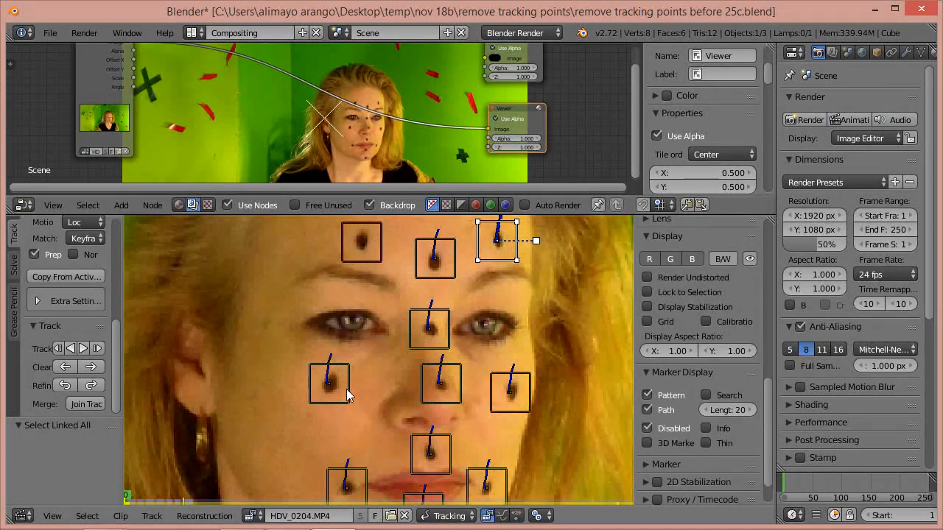
right_click(346, 389)
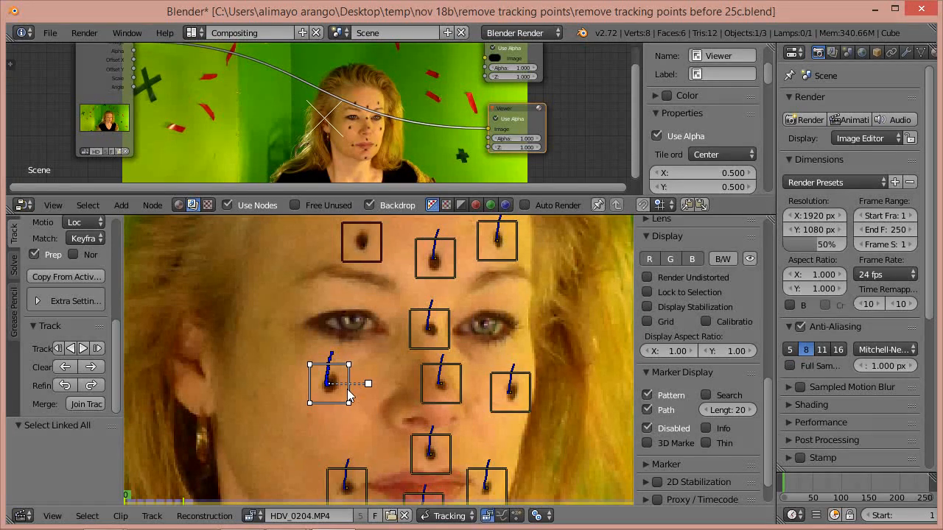
key("ctrl+Tab")
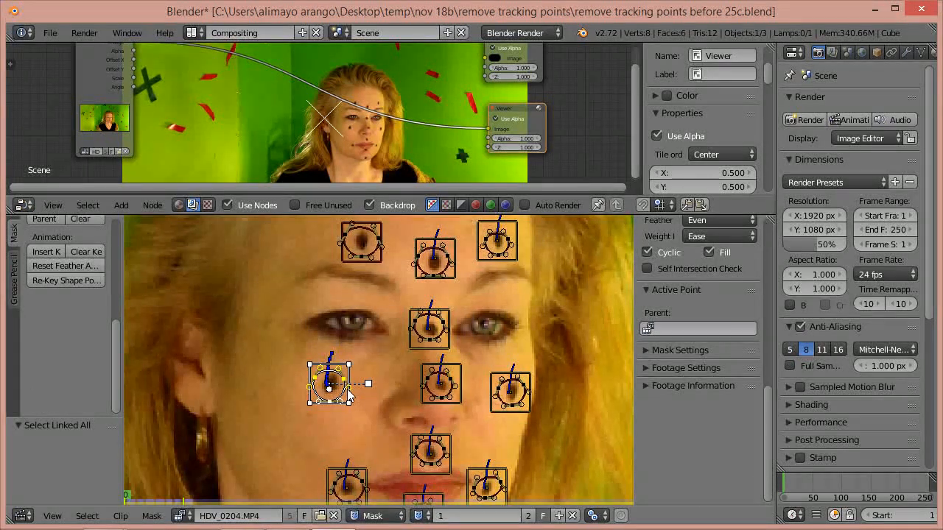
key("ctrl+p")
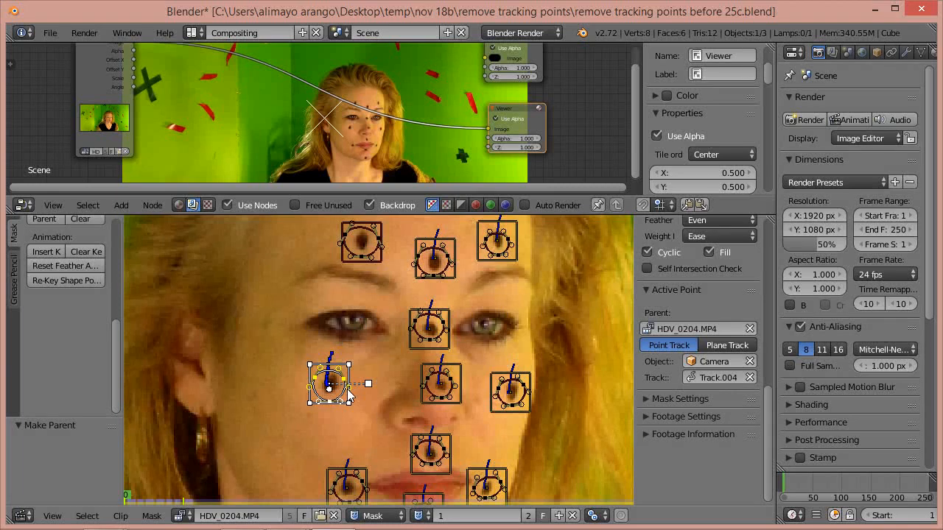
mouse_move(789, 485)
left_mouse_down()
mouse_move(797, 487)
mouse_move(782, 492)
left_mouse_up()
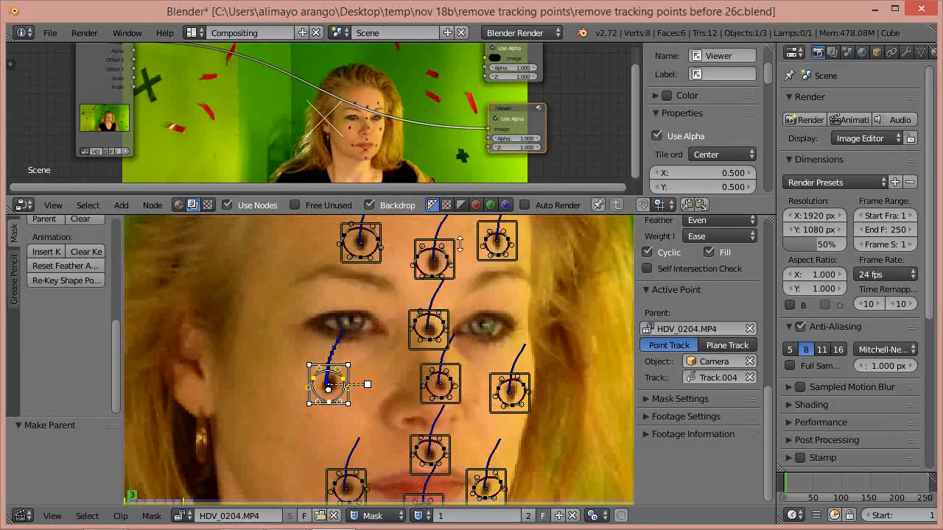
- Parent the whole mask spline around the dot between the eyes to that dot's tracking marker and scrub back to frame 0
left_click(433, 343)
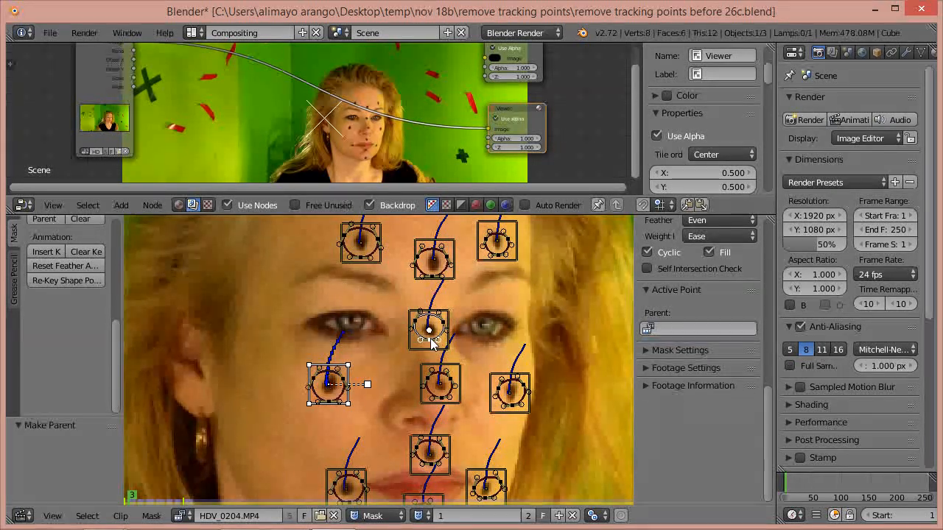
key("ctrl+l")
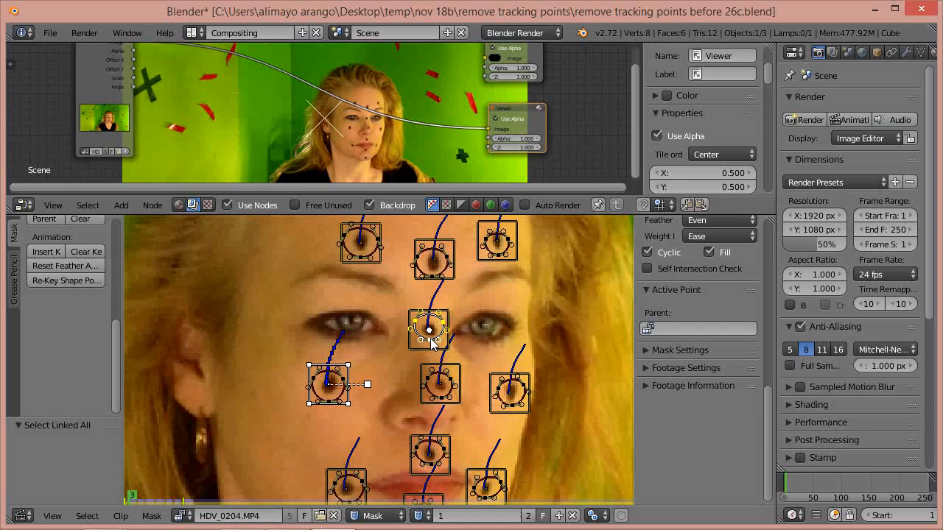
key("ctrl+Tab")
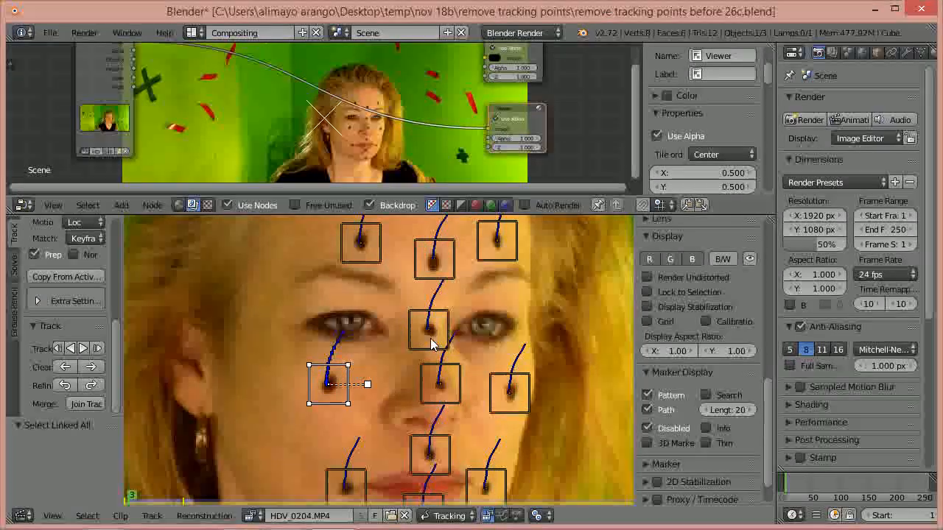
right_click(424, 346)
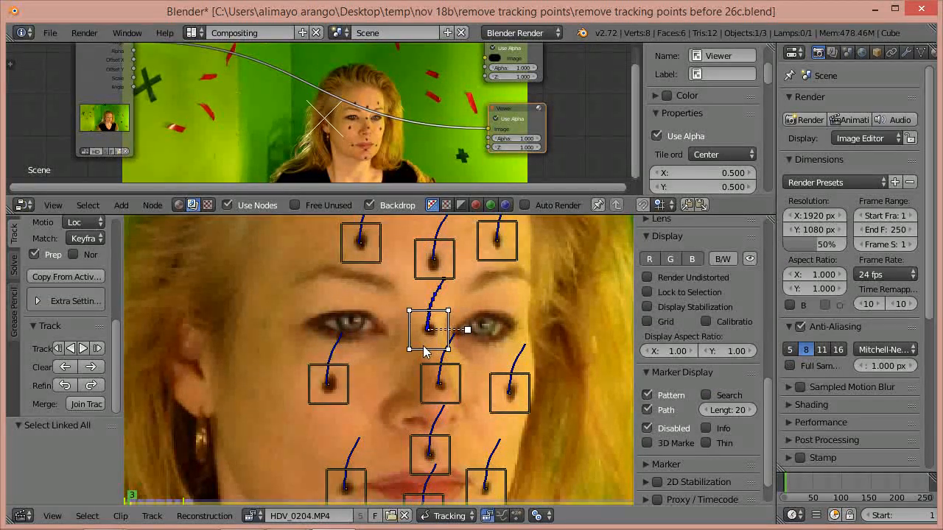
key("ctrl+Tab")
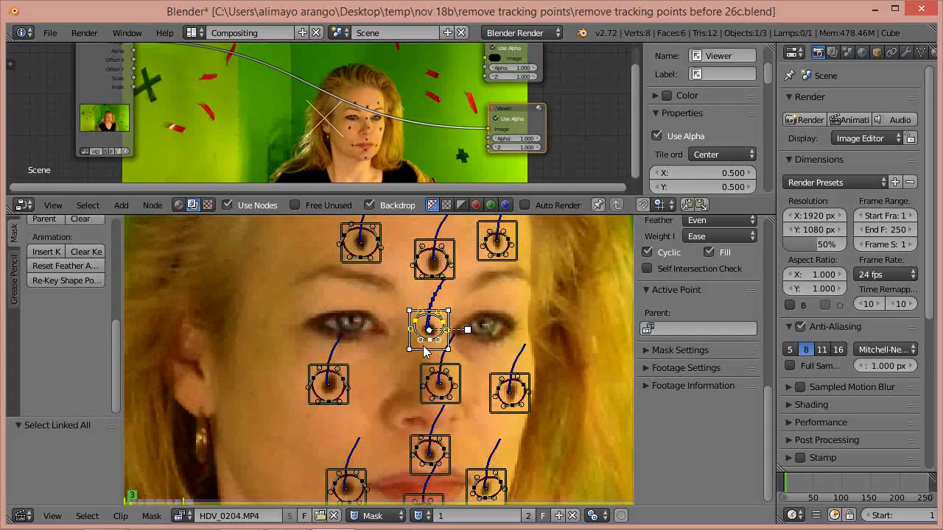
key("ctrl+p")
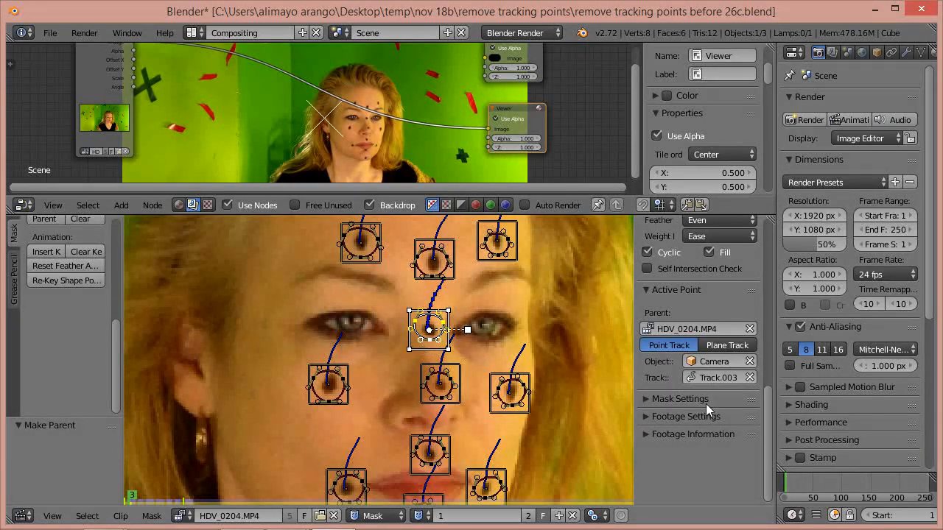
left_click(789, 482)
left_click_drag(789, 482, 782, 486)
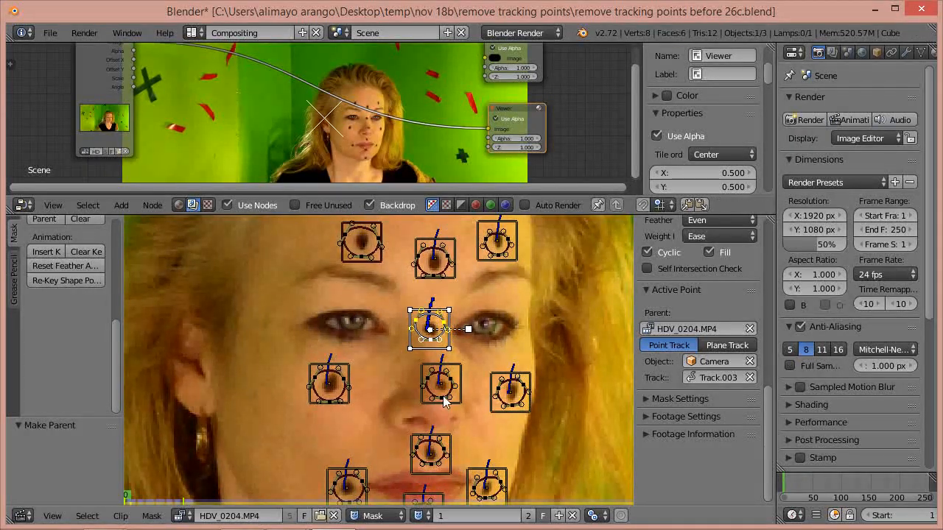
- Parent the whole mask spline around the nose dot to that dot's tracking marker and check it by scrubbing, ending at frame 0
key("alt+p")
key("ctrl+l")
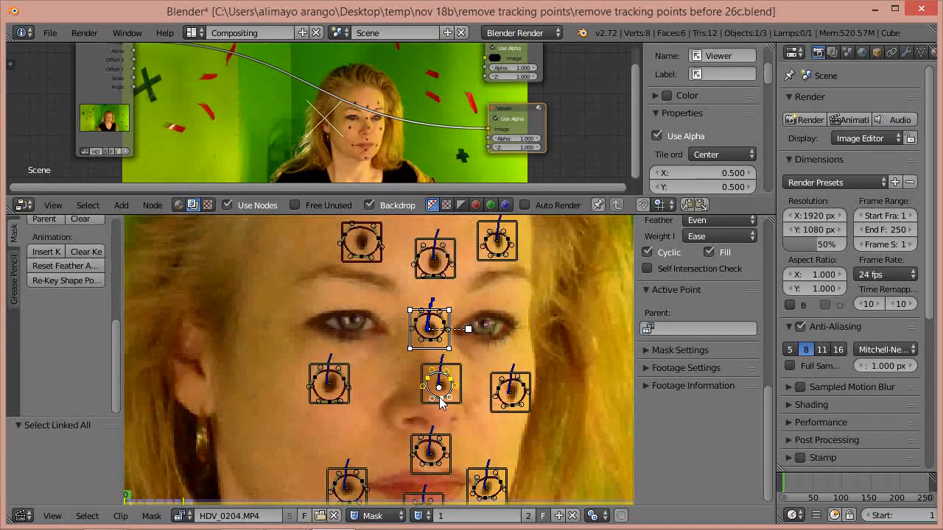
key("ctrl+Tab")
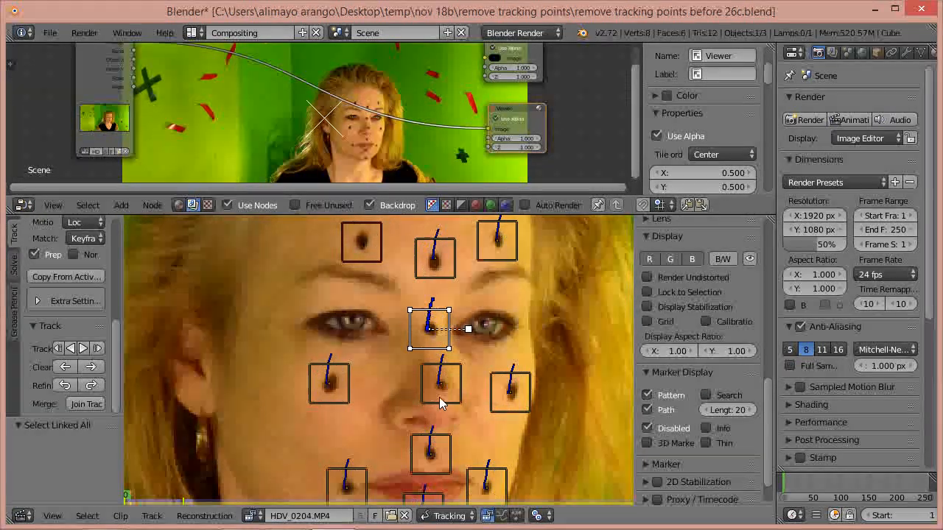
right_click(422, 380)
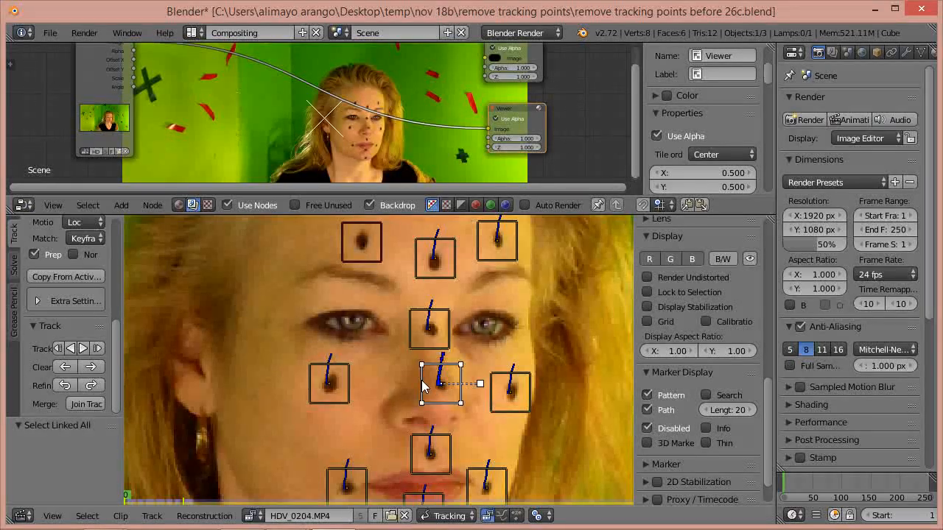
key("ctrl+Tab")
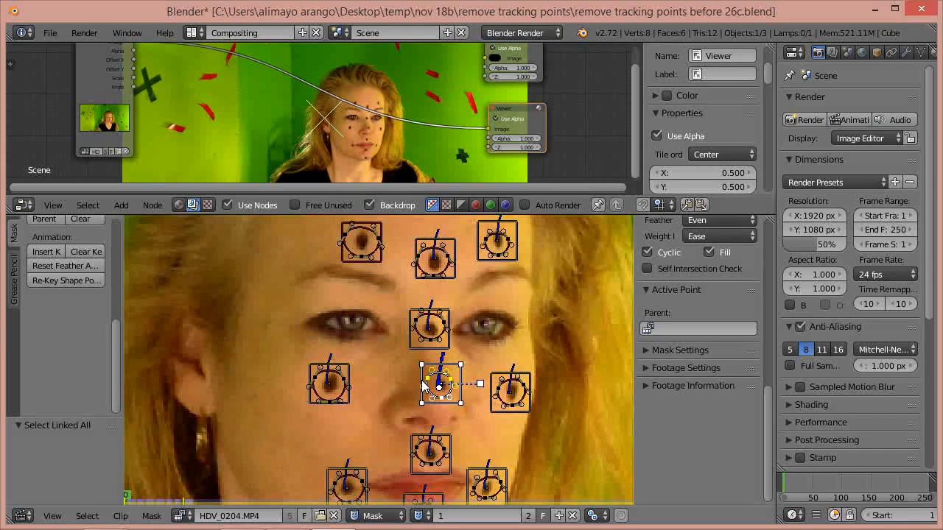
key("ctrl+p")
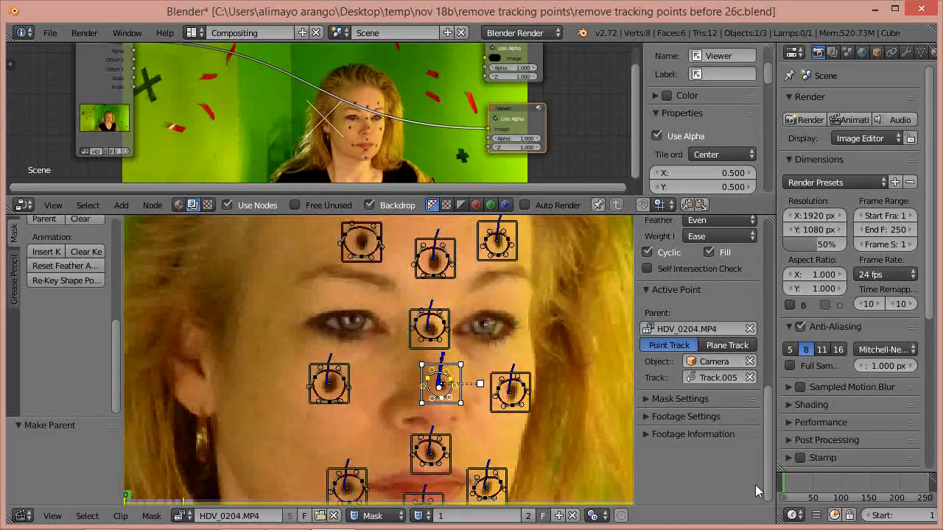
mouse_move(787, 488)
left_mouse_down()
mouse_move(826, 477)
mouse_move(837, 500)
mouse_move(817, 510)
mouse_move(803, 475)
mouse_move(782, 510)
left_mouse_up()
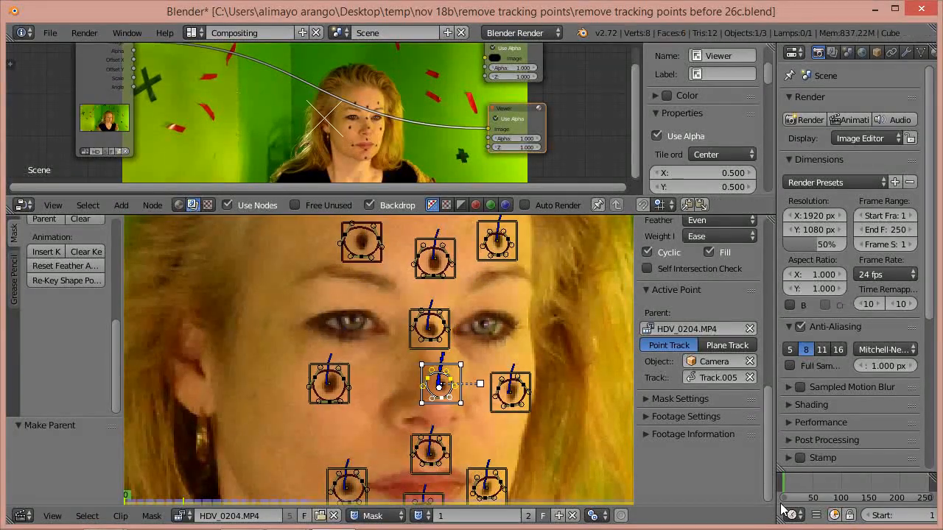
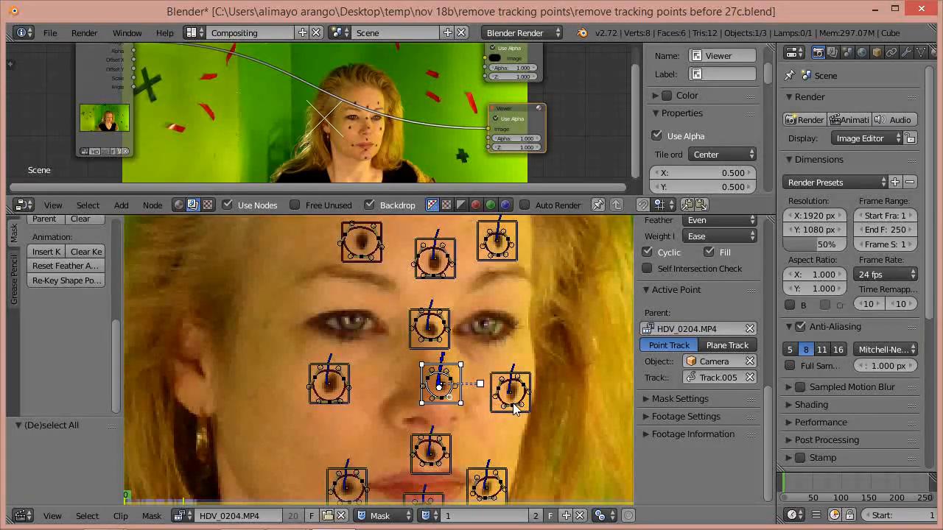
- Parent the whole mask spline around the cheek dot on the image's right side to that dot's tracking marker and scrub back to frame 0
left_click(512, 405)
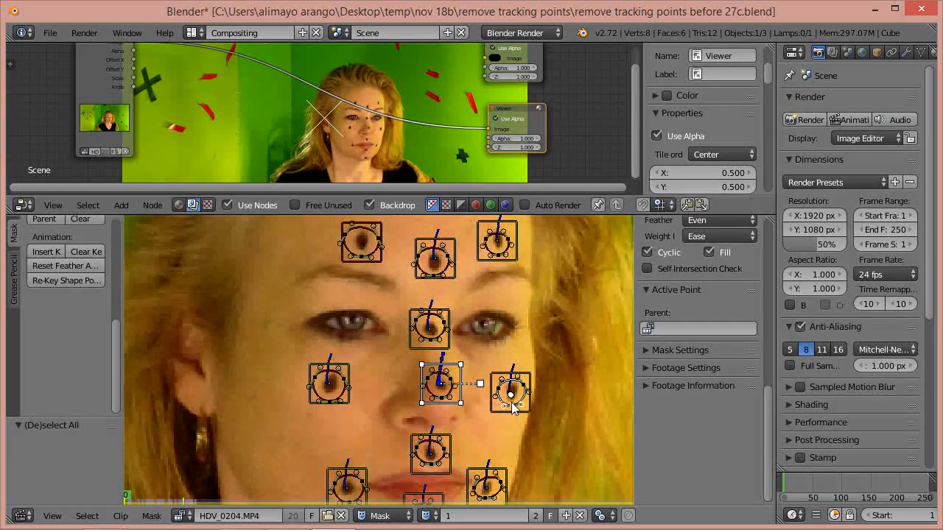
key("ctrl+l")
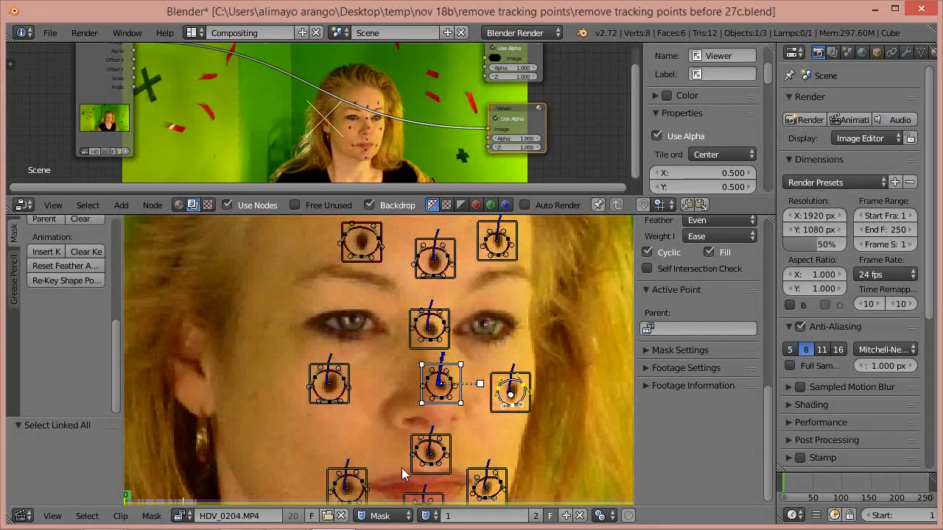
left_click(408, 518)
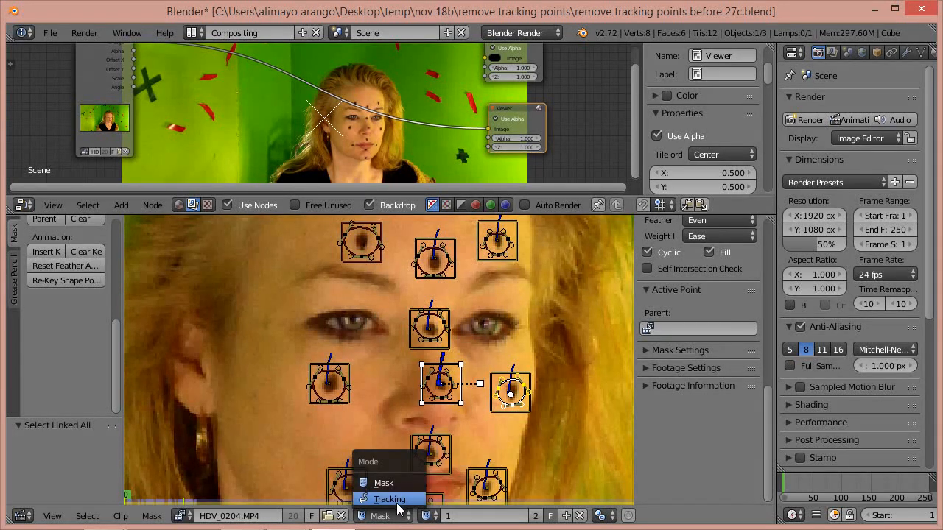
left_click(383, 499)
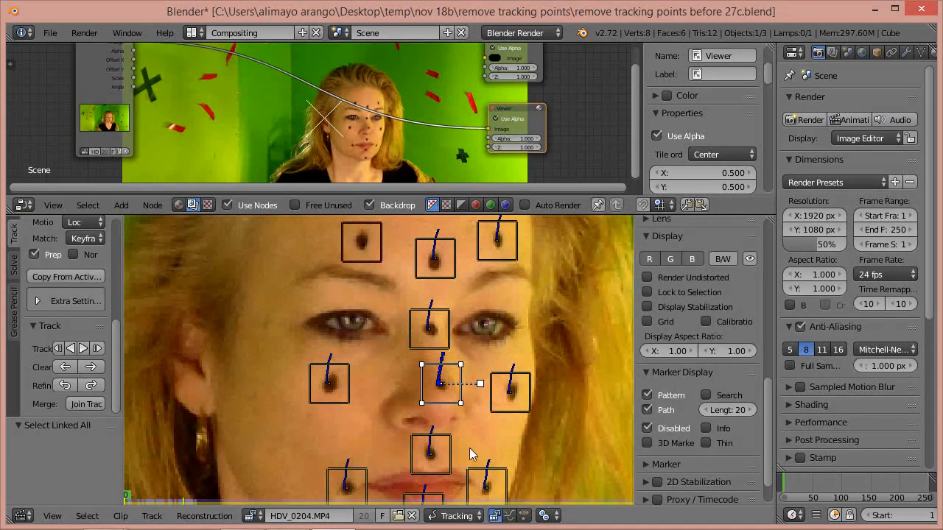
left_click(504, 412)
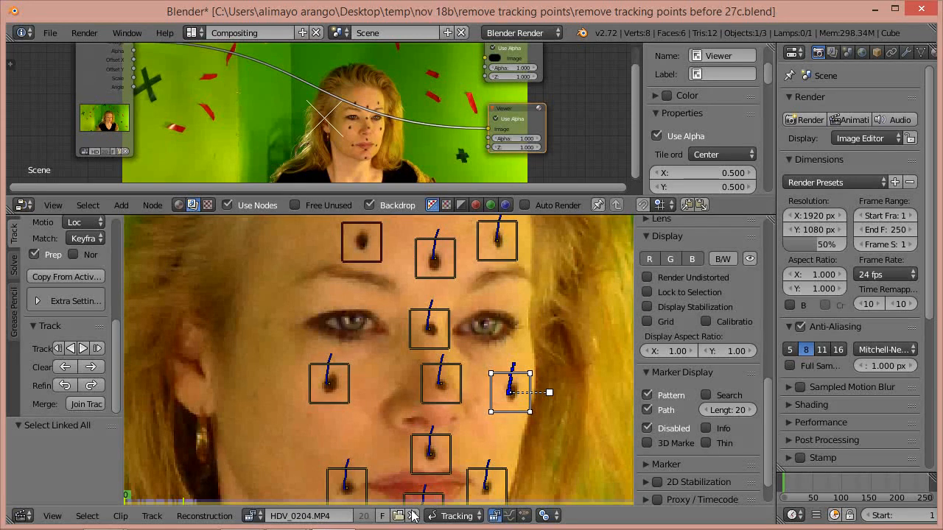
left_click(457, 515)
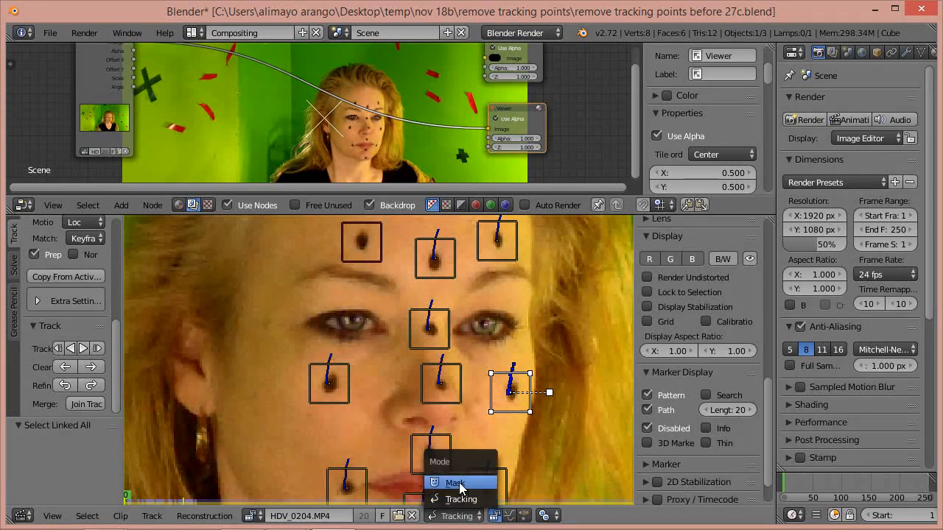
left_click(440, 483)
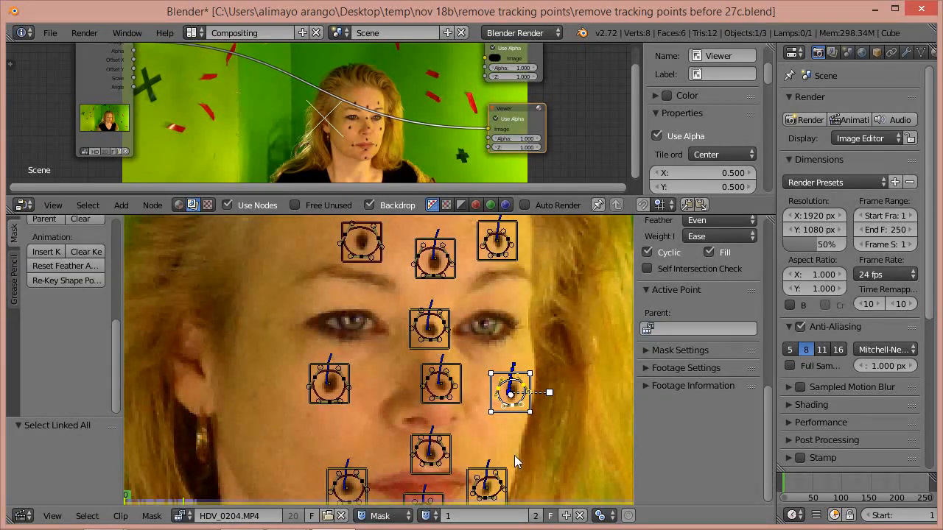
key("ctrl+p")
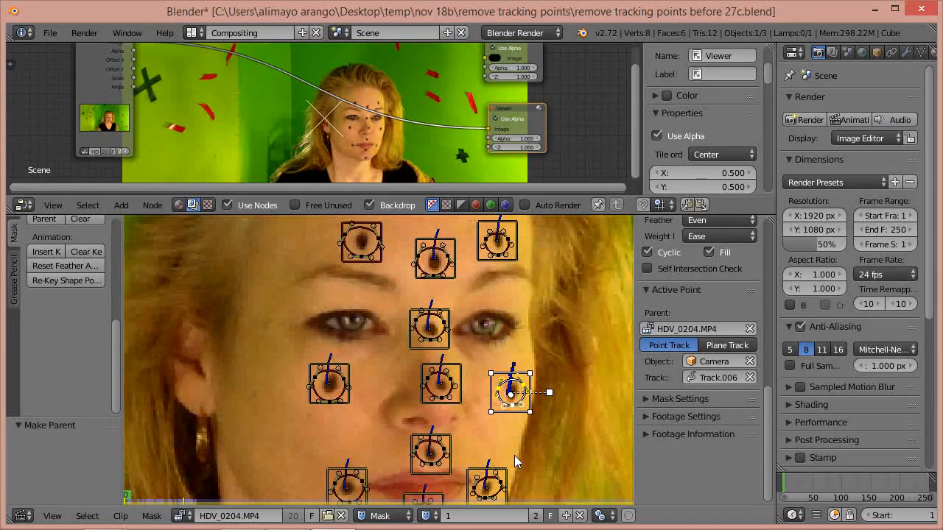
left_click(798, 479)
left_click_drag(801, 477, 782, 481)
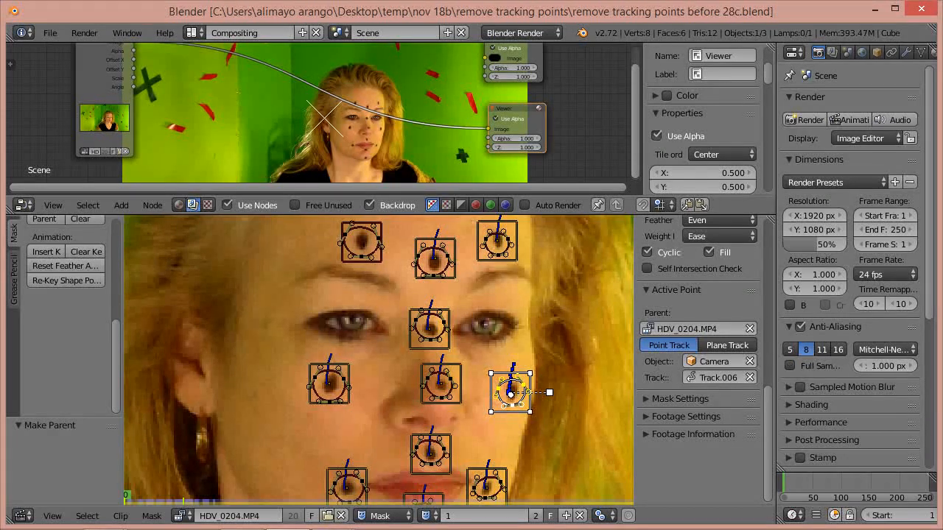
- Parent the whole mask spline around the mouth-corner dot on the image's left side to that dot's tracking marker and scrub back to frame 0
left_click(361, 484)
key("ctrl+l")
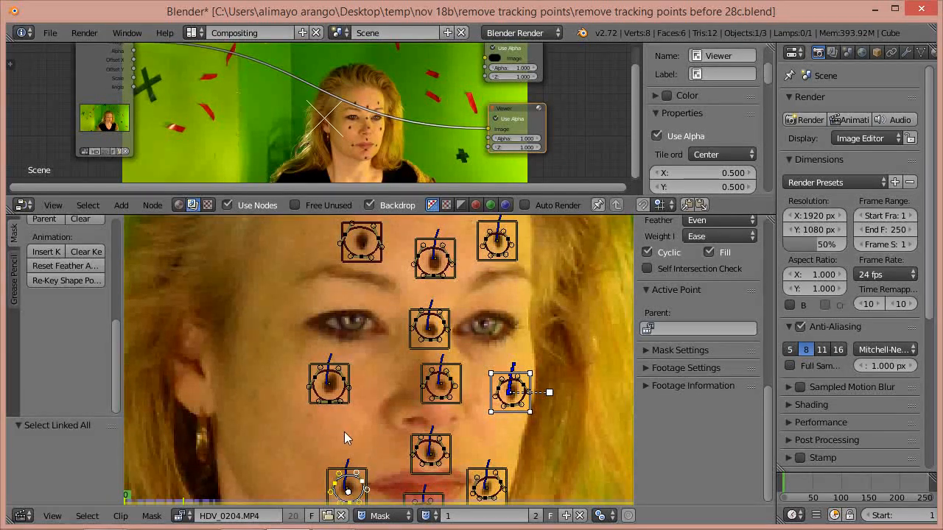
key("Tab")
left_click(363, 470)
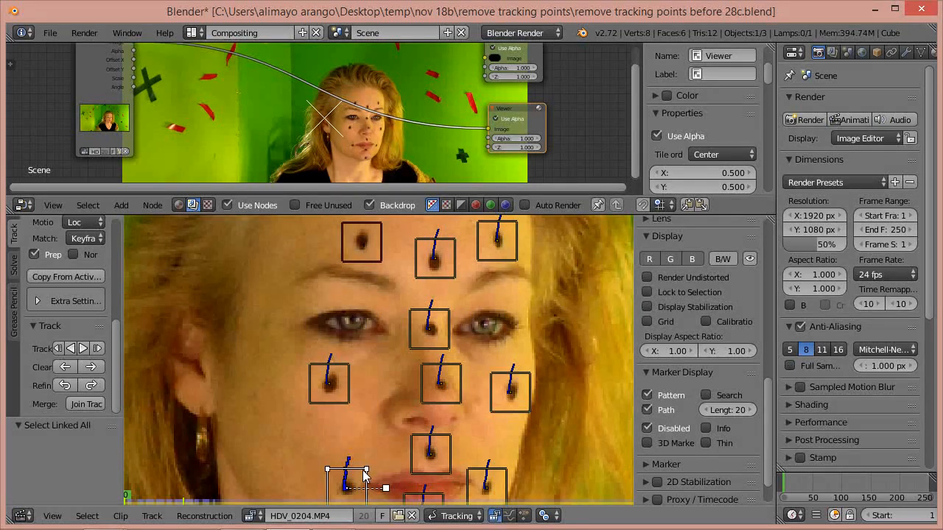
key("Tab")
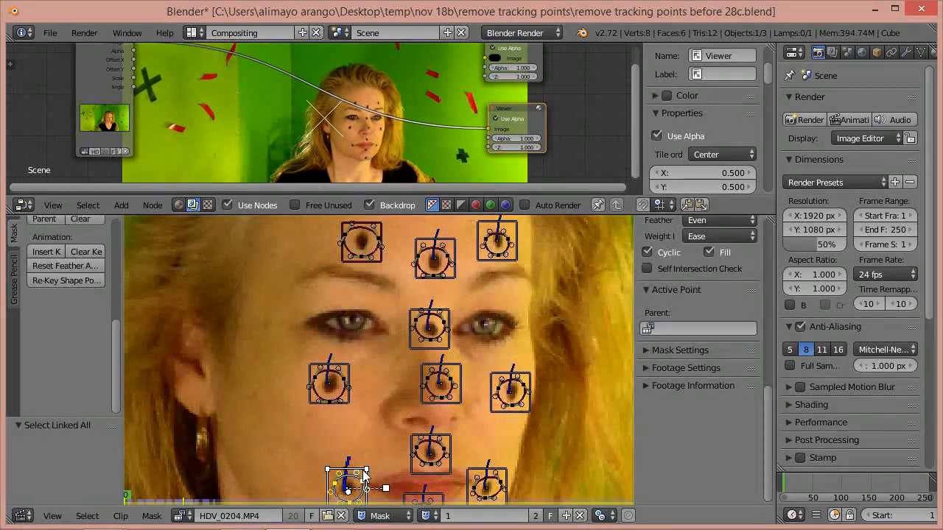
key("ctrl+p")
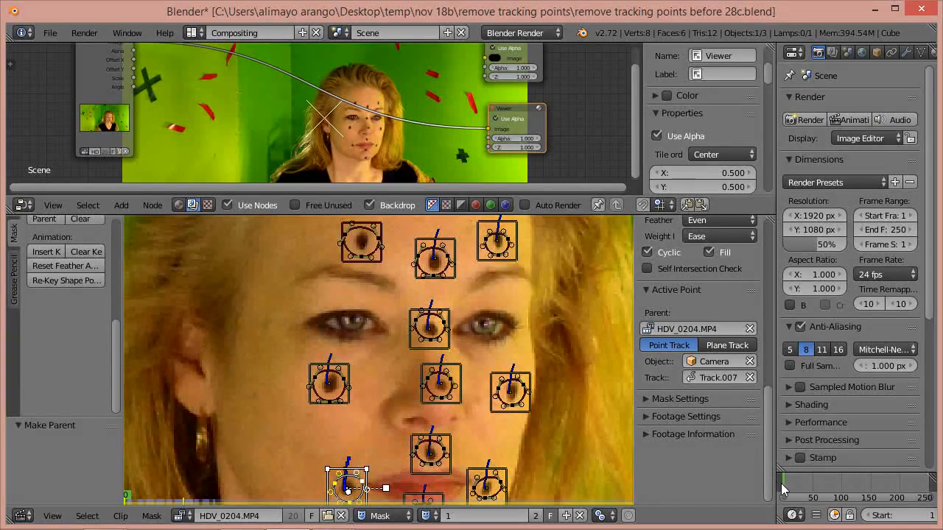
mouse_move(783, 489)
left_mouse_down()
mouse_move(800, 486)
mouse_move(783, 490)
left_mouse_up()
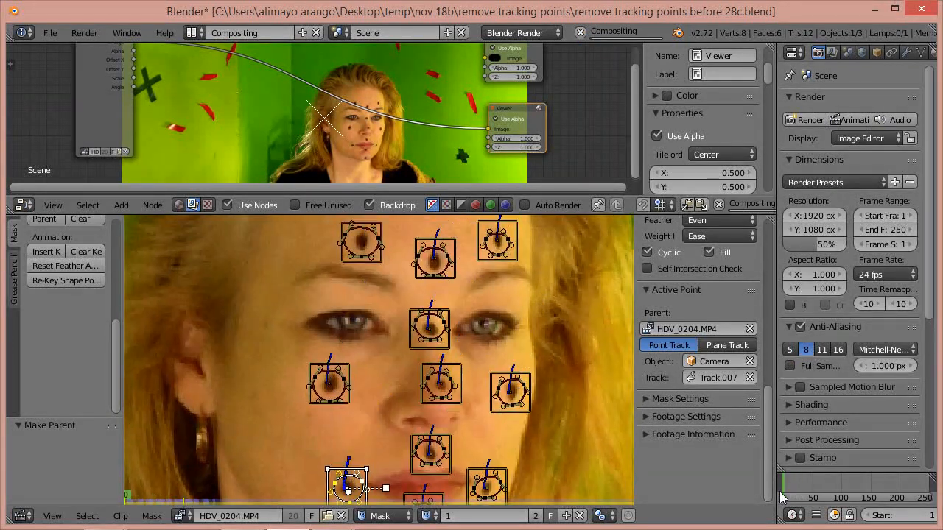
- Parent the whole mask spline around the dot between nose and upper lip to that dot's tracking marker and scrub the first frames
right_click(417, 457)
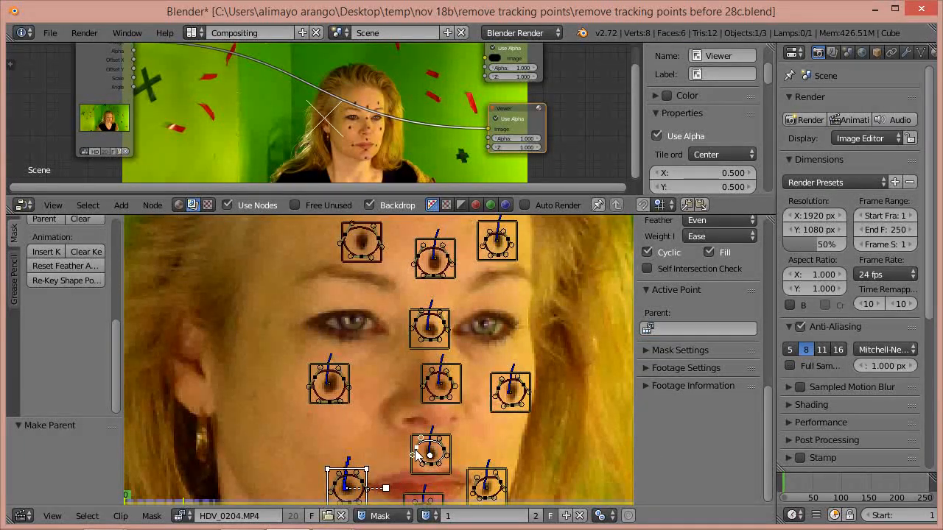
key("ctrl+l")
key("ctrl+Tab")
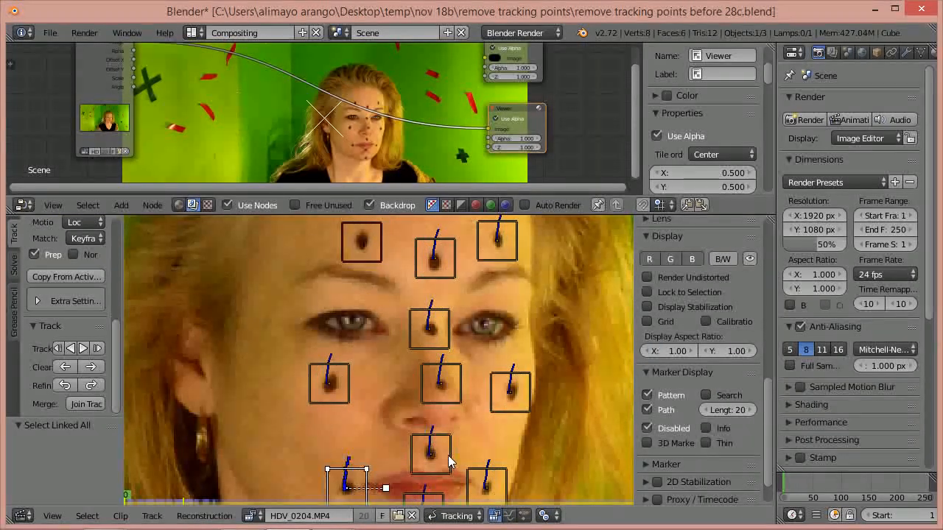
right_click(448, 456)
key("ctrl+Tab")
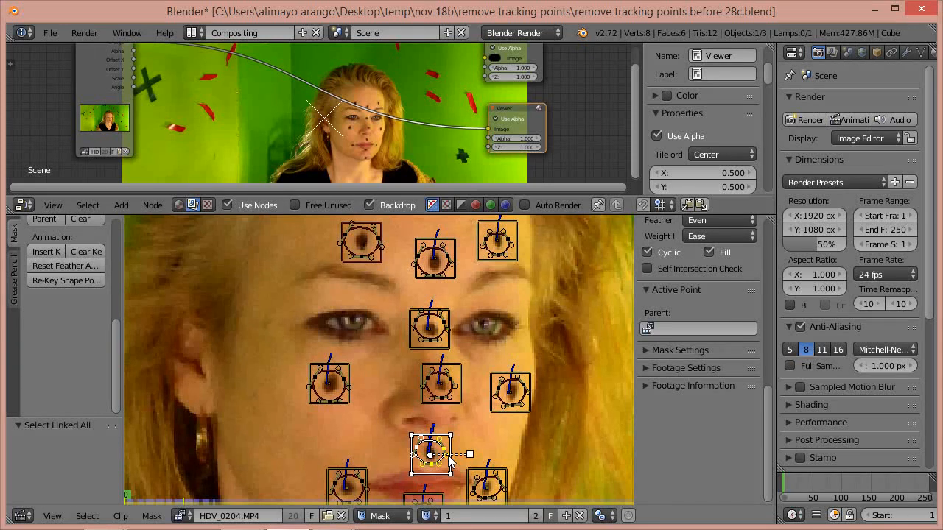
key("ctrl+p")
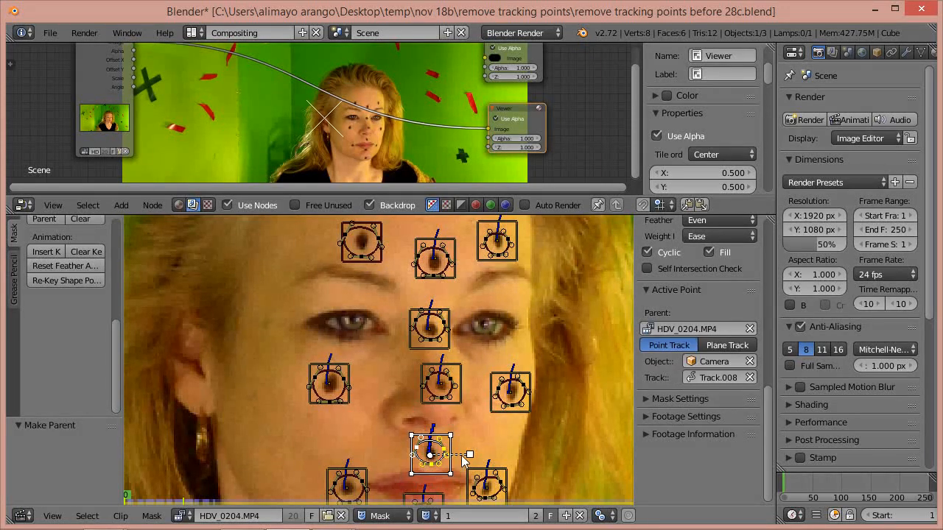
mouse_move(785, 484)
left_mouse_down()
mouse_move(804, 477)
mouse_move(783, 499)
left_mouse_up()
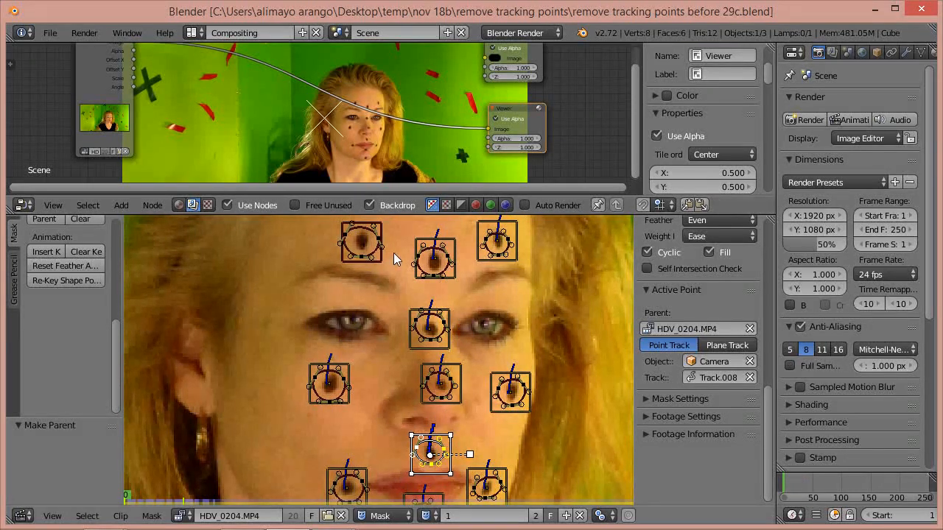
- Parent the whole mask spline around the dot just below the lower lip to that dot's tracking marker and scrub back to frame 0
middle_click_drag(492, 433, 471, 297)
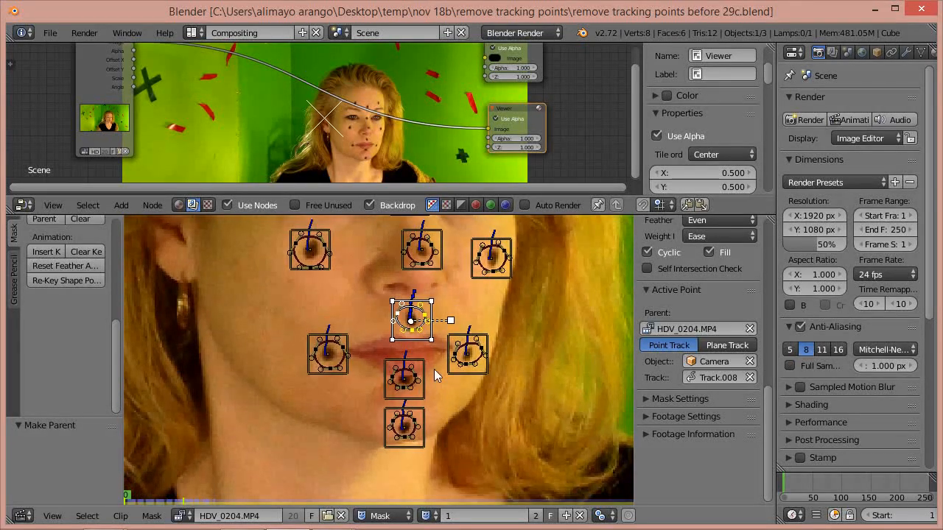
right_click(392, 375)
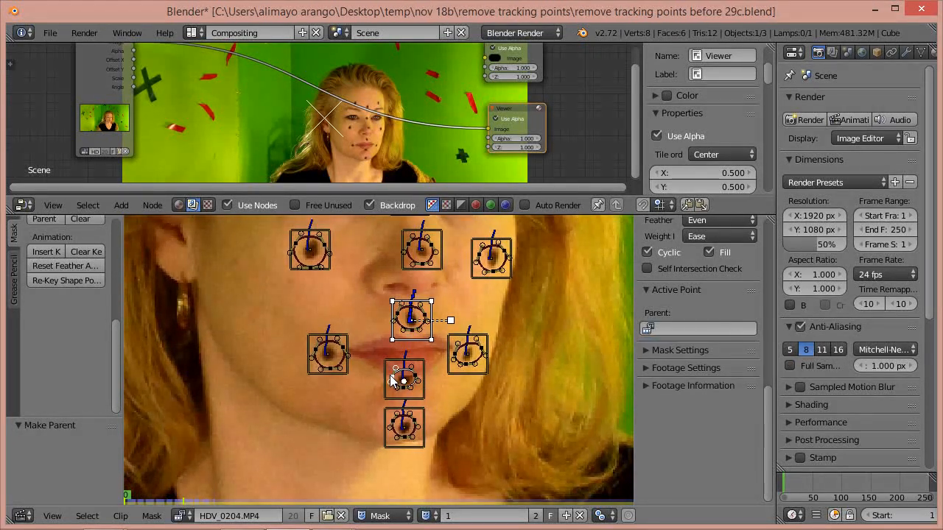
key("ctrl+l")
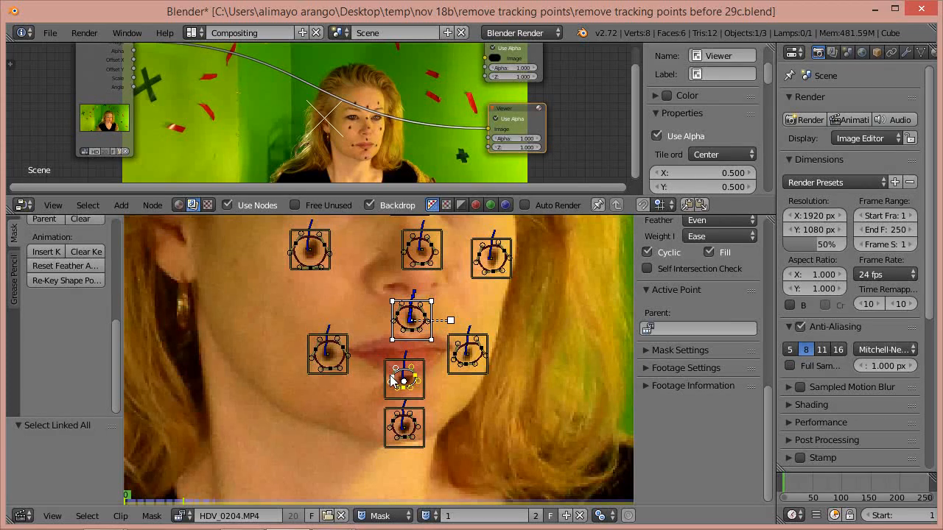
key("Tab")
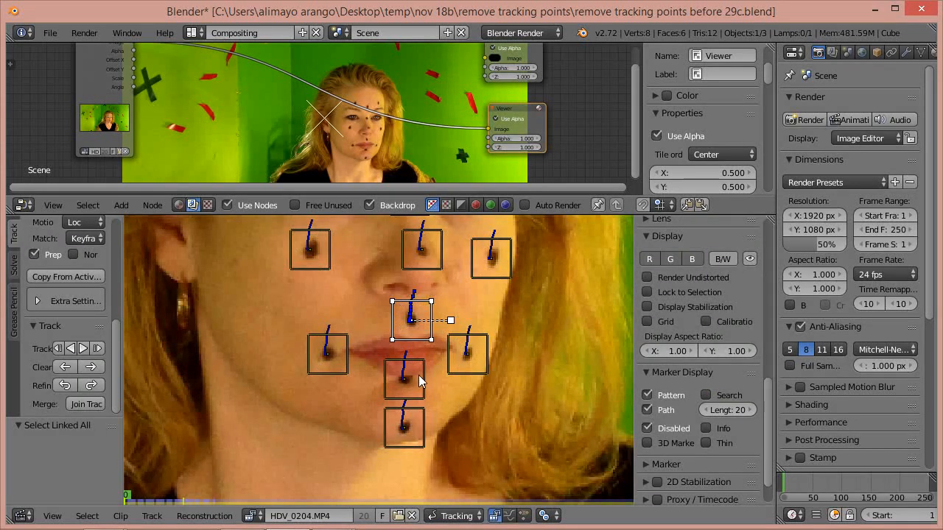
right_click(426, 379)
key("Tab")
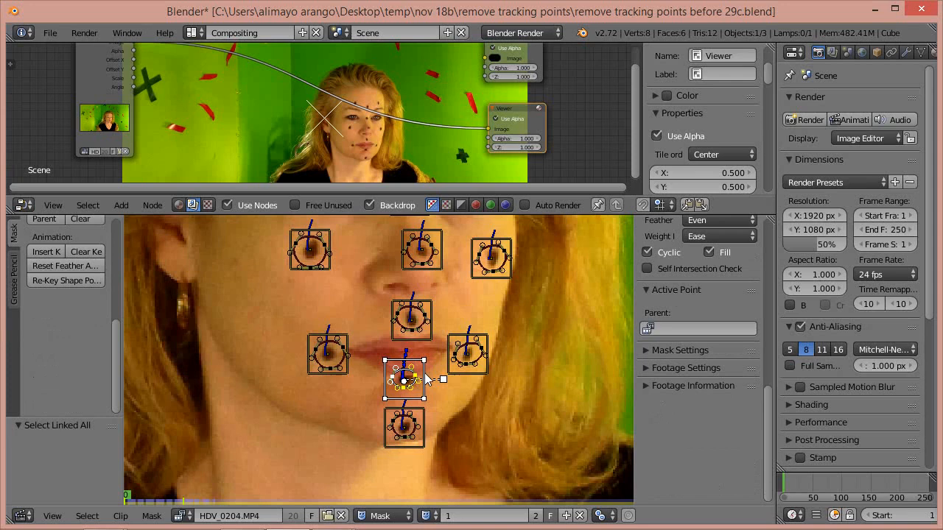
key("ctrl+p")
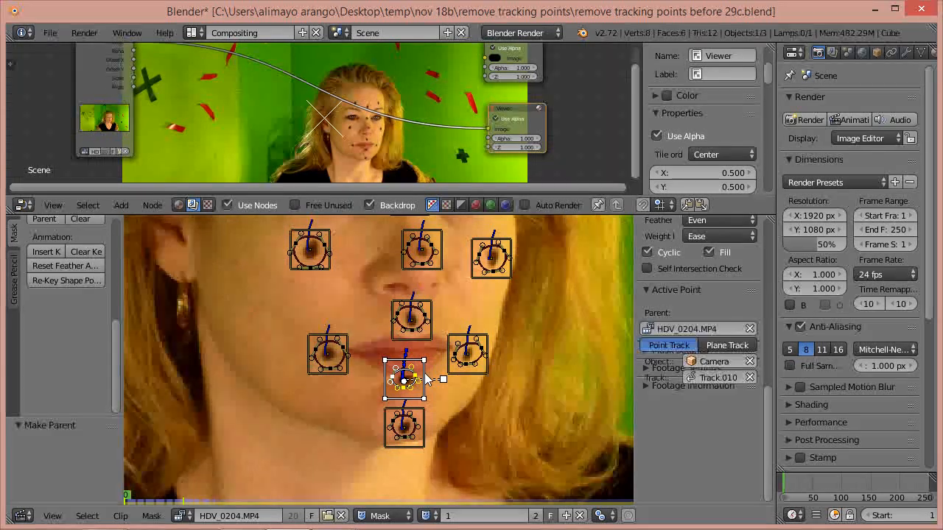
mouse_move(782, 489)
left_mouse_down()
mouse_move(810, 493)
mouse_move(783, 492)
left_mouse_up()
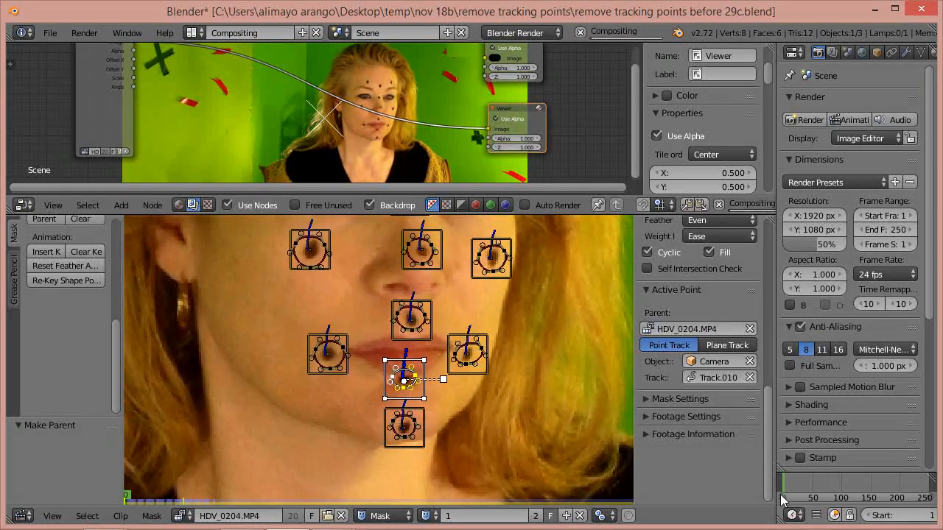
- Parent the whole mask spline around the chin dot to that dot's tracking marker and check it by scrubbing, ending at frame 0
left_click(391, 421)
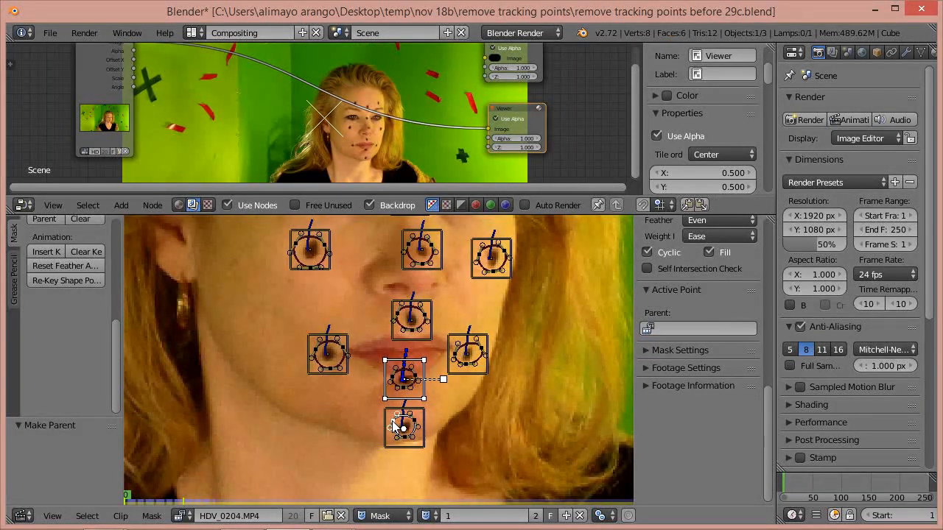
key("ctrl+l")
key("Tab")
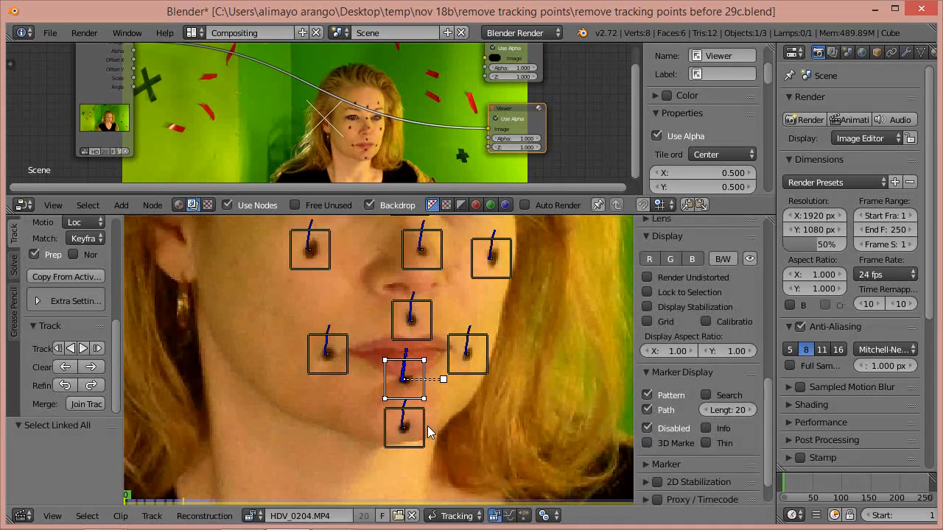
left_click(425, 427)
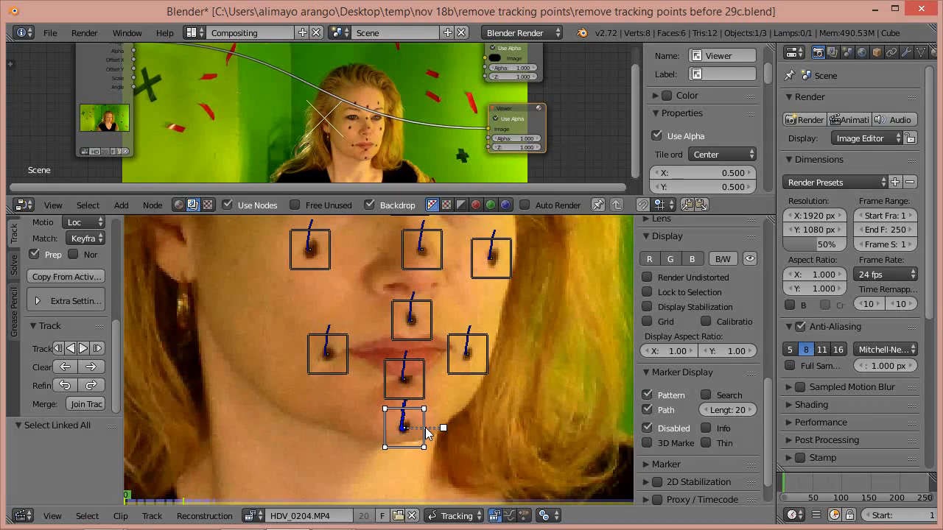
key("Tab")
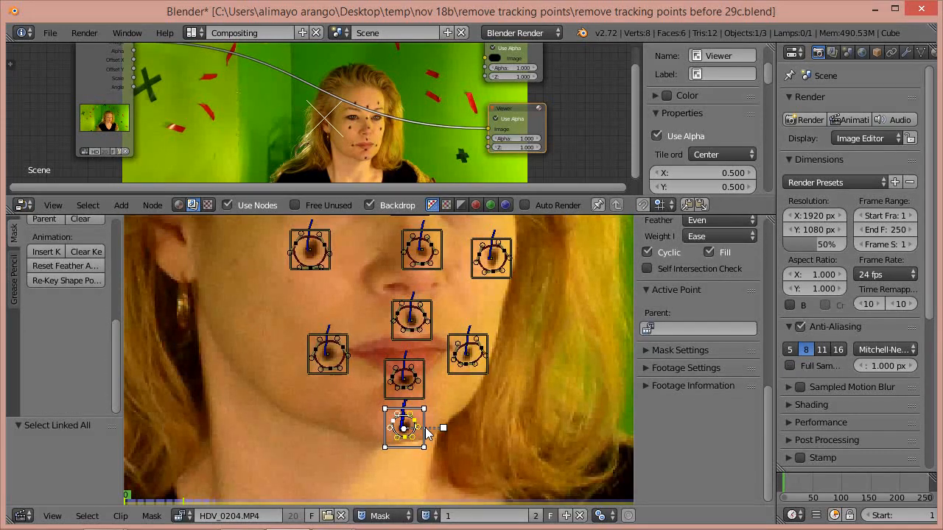
key("ctrl+p")
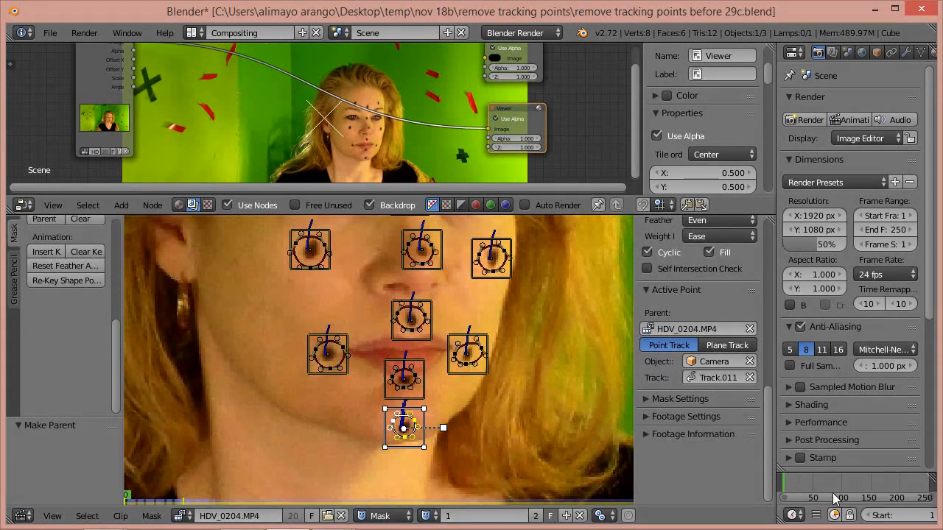
mouse_move(788, 482)
left_mouse_down()
mouse_move(804, 480)
mouse_move(780, 483)
left_mouse_up()
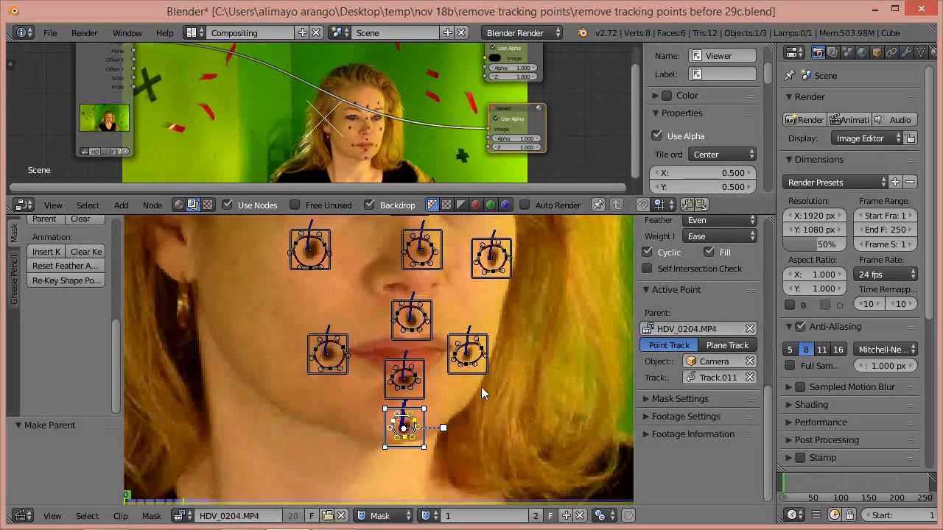
- Parent the whole mask spline around the mouth-corner dot on the image's right side to that dot's tracking marker and scrub the first frames
right_click(456, 359)
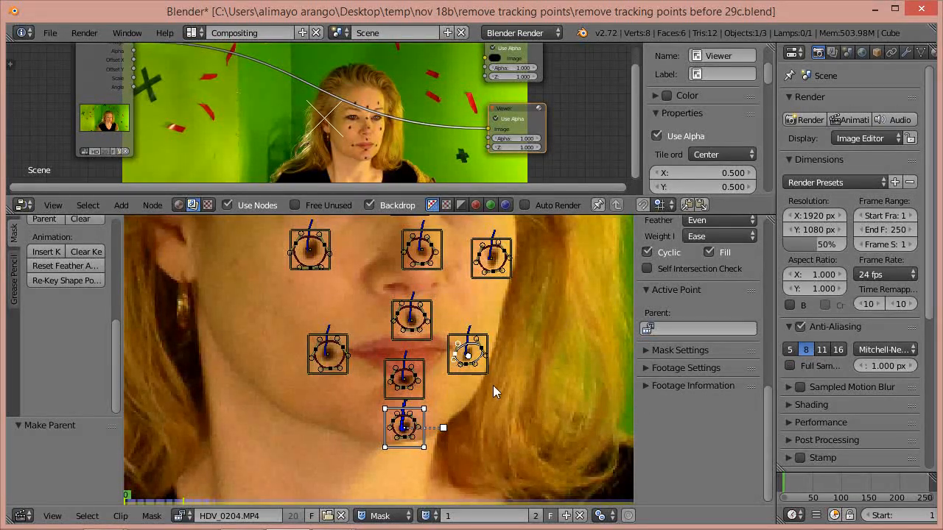
key("ctrl+l")
key("Tab")
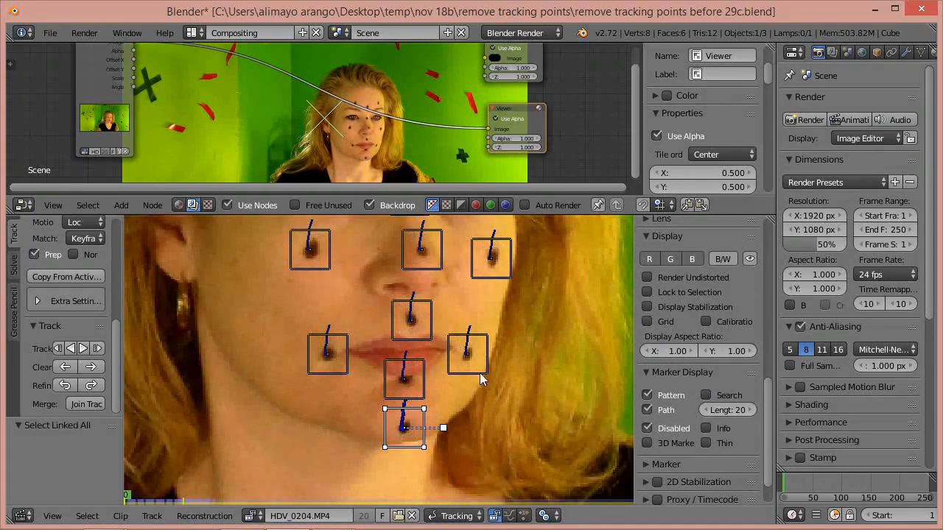
right_click(479, 372)
key("Tab")
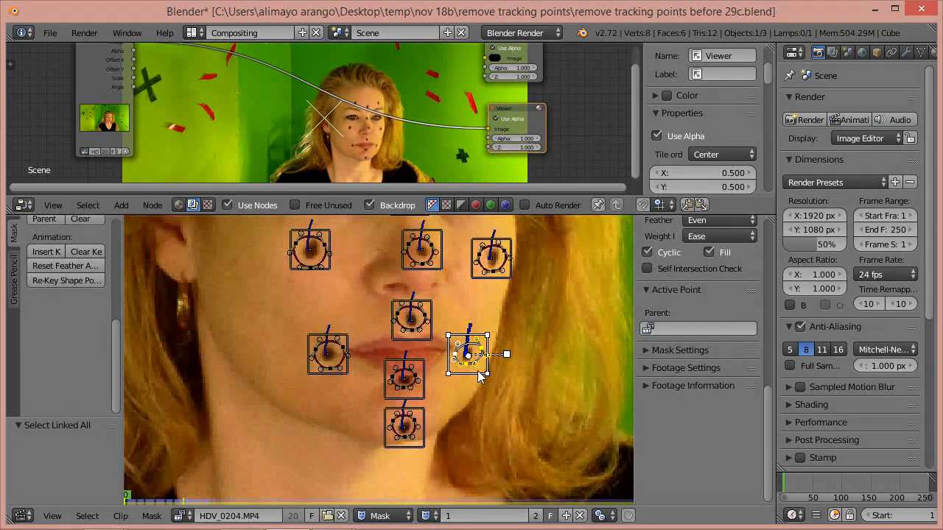
key("ctrl+p")
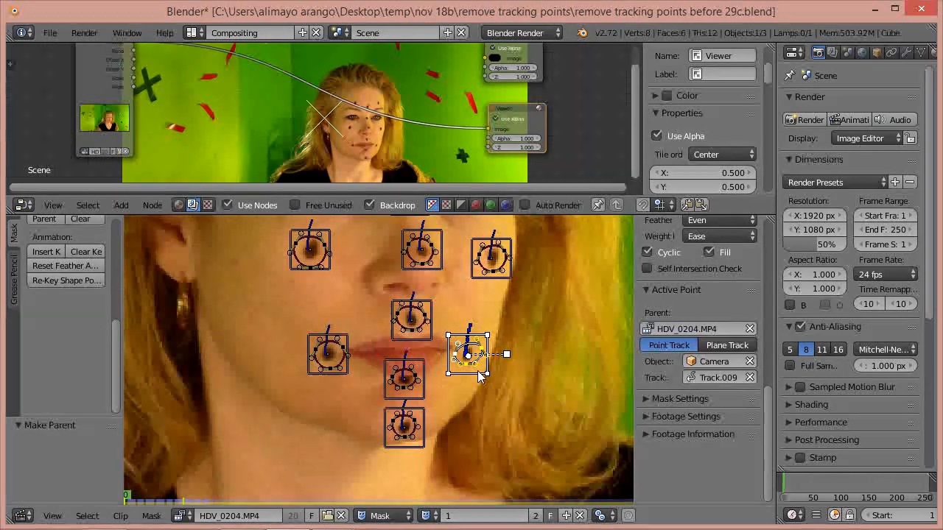
mouse_move(787, 482)
left_mouse_down()
mouse_move(799, 480)
mouse_move(782, 482)
left_mouse_up()
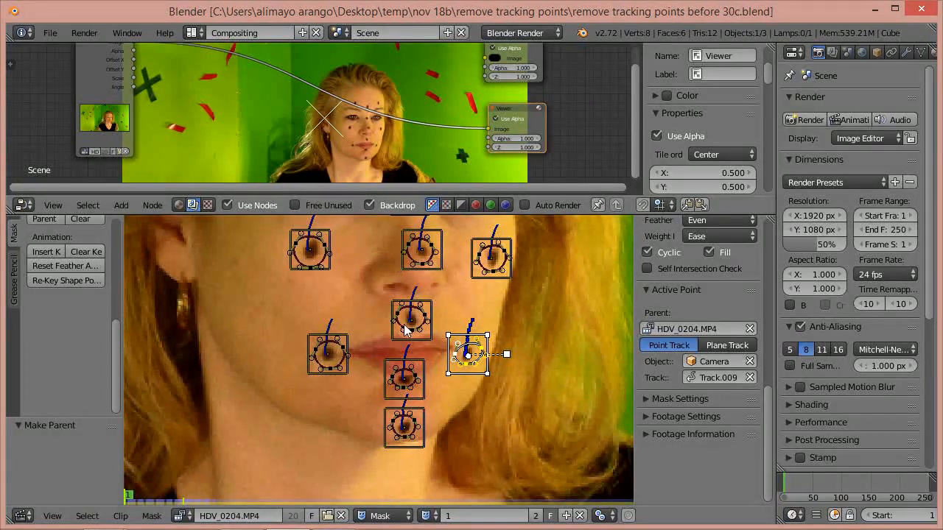
- Check how all the masks follow their face dots by scrubbing to frame 153 and back to frame 0
scroll(307, 319, "down", 1)
scroll(307, 319, "down", 2)
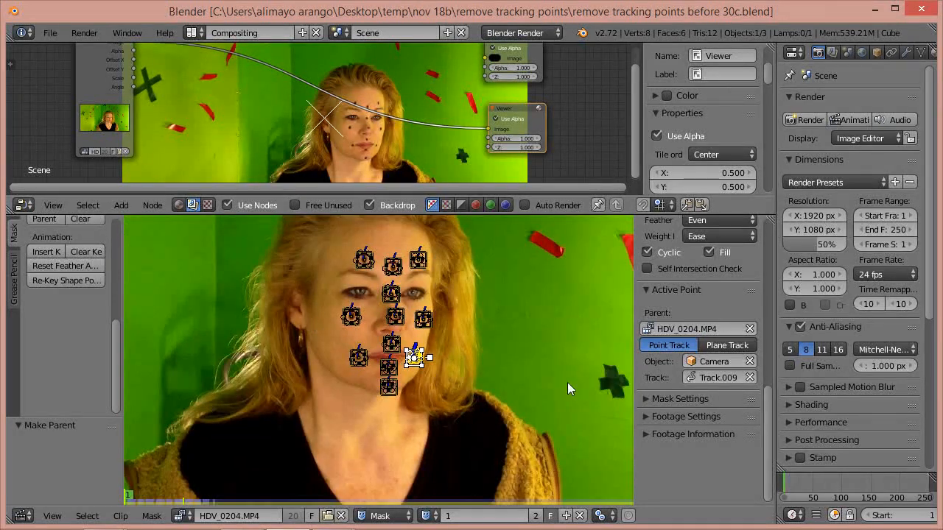
left_click_drag(786, 480, 874, 485)
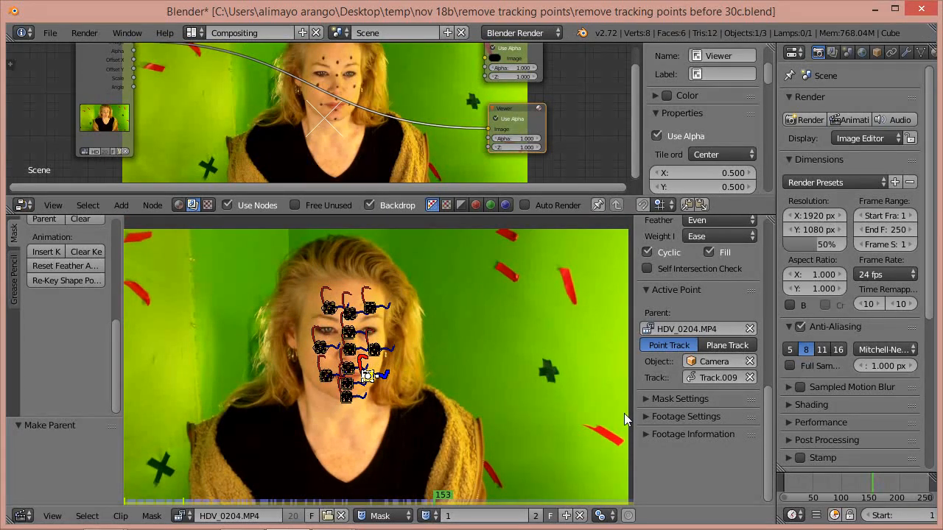
mouse_move(869, 478)
left_mouse_down()
mouse_move(919, 489)
mouse_move(784, 480)
left_mouse_up()
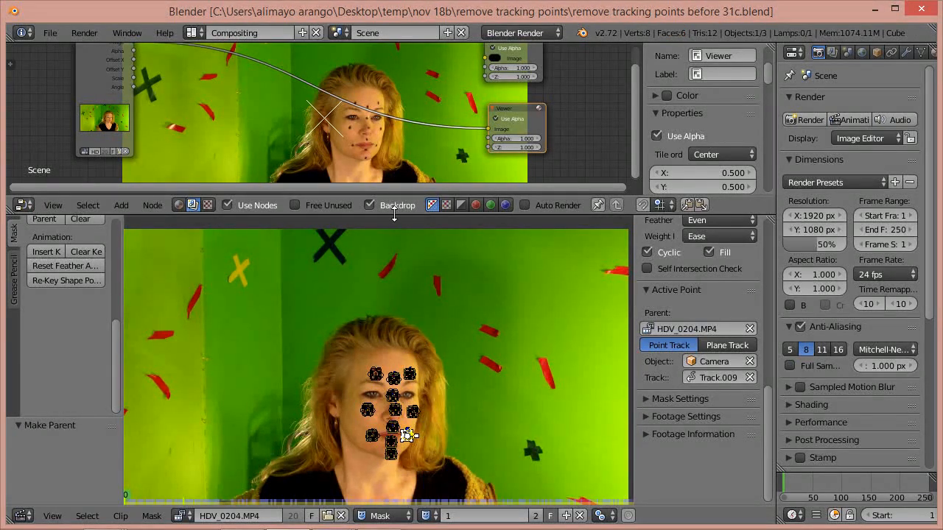
- Enlarge the node editor and spread the Movie Clip, Composite and Viewer nodes outward to the sides of the backdrop
left_click_drag(395, 219, 396, 249)
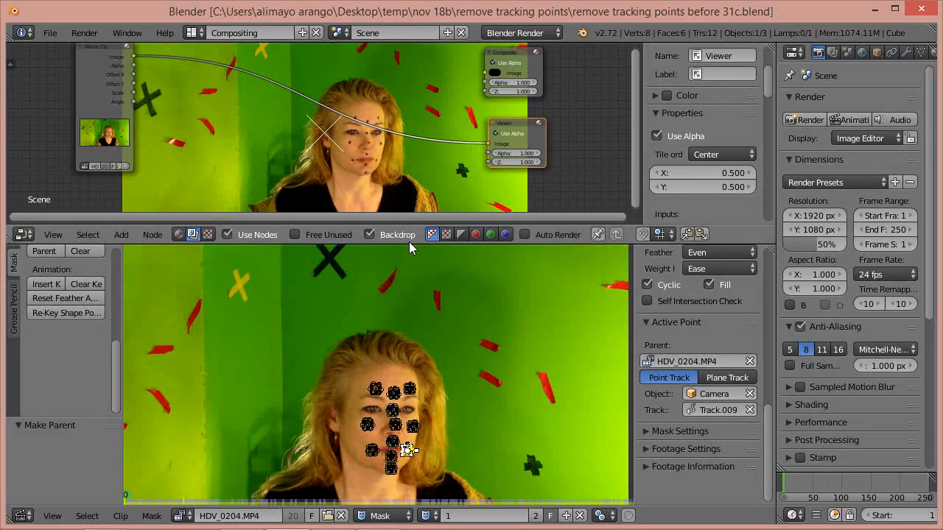
left_click_drag(409, 247, 411, 454)
left_click_drag(90, 159, 64, 133)
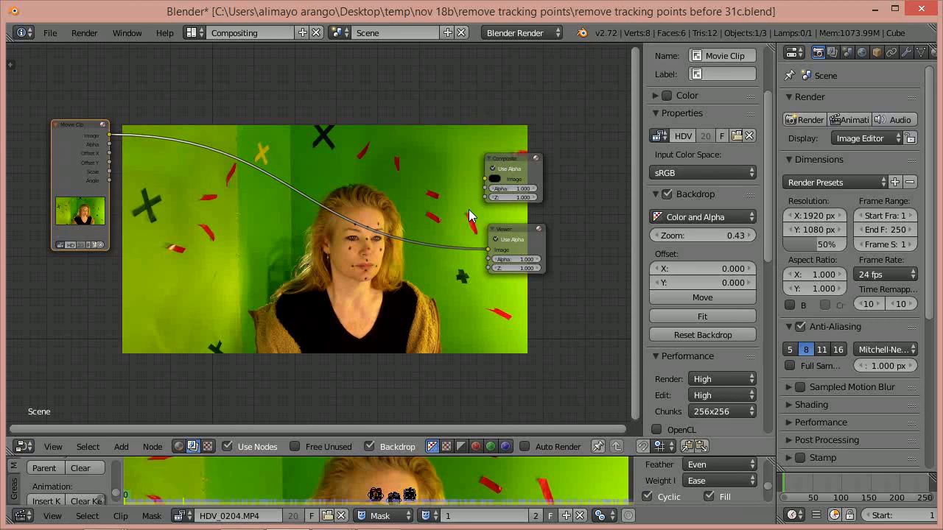
left_click_drag(515, 161, 561, 87)
left_click_drag(517, 227, 573, 218)
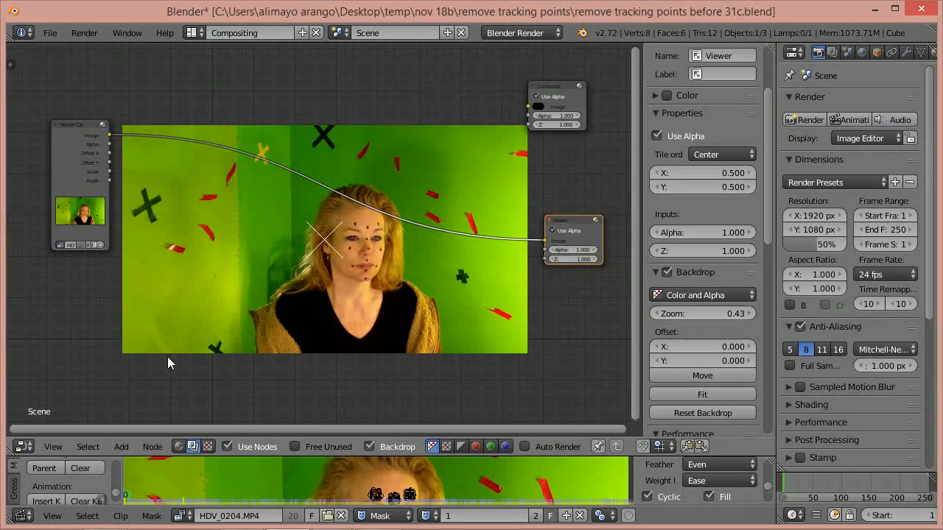
- Add a Mask input node and place it below the Movie Clip node
key("shift+a")
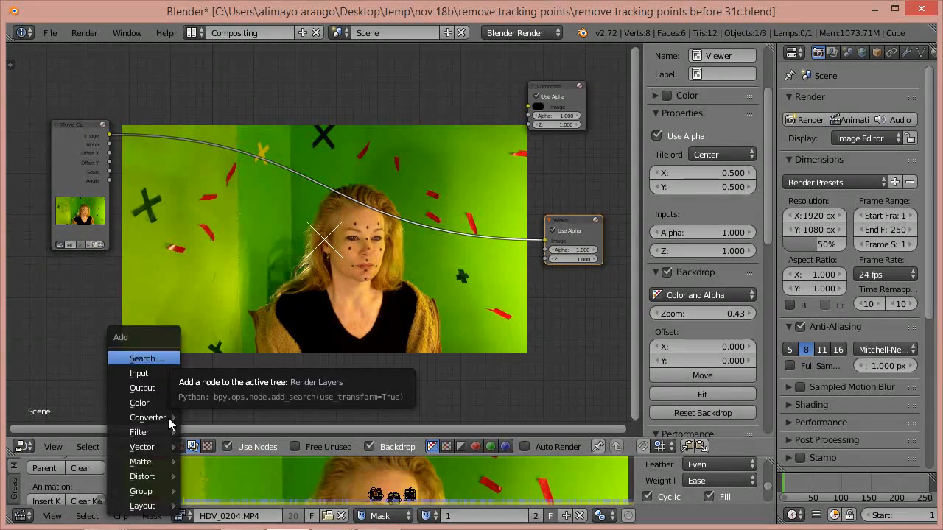
mouse_move(151, 475)
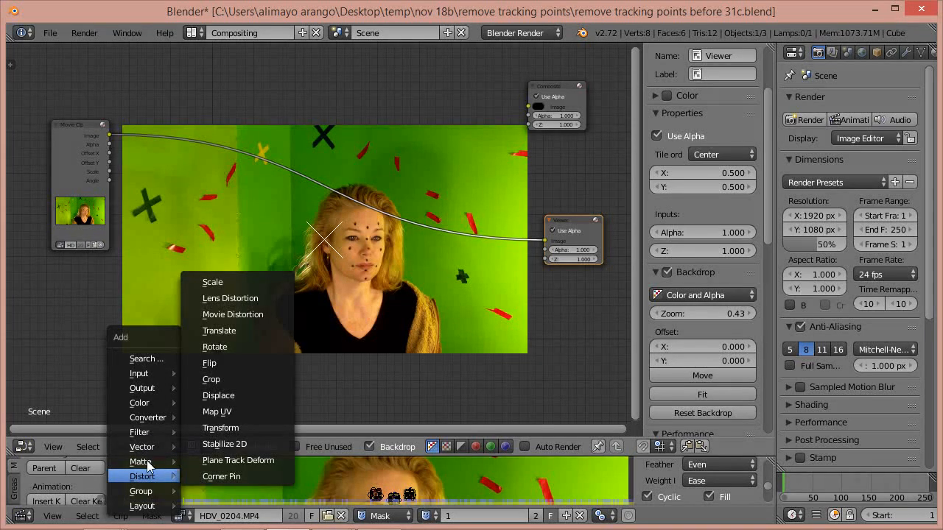
mouse_move(144, 372)
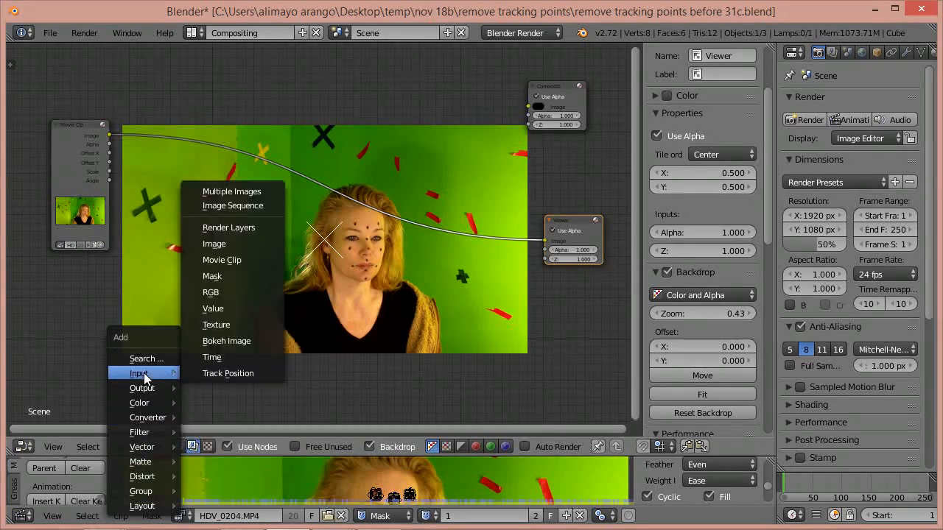
left_click(228, 282)
left_click(78, 281)
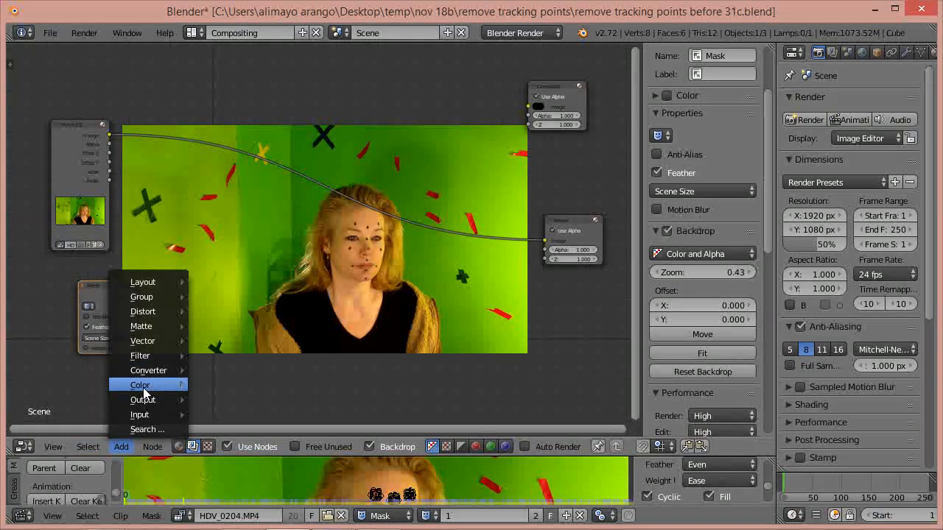
- Add an Alpha Over node beside the Composite node and an Inpaint node near the Viewer node
mouse_move(143, 386)
left_click(252, 223)
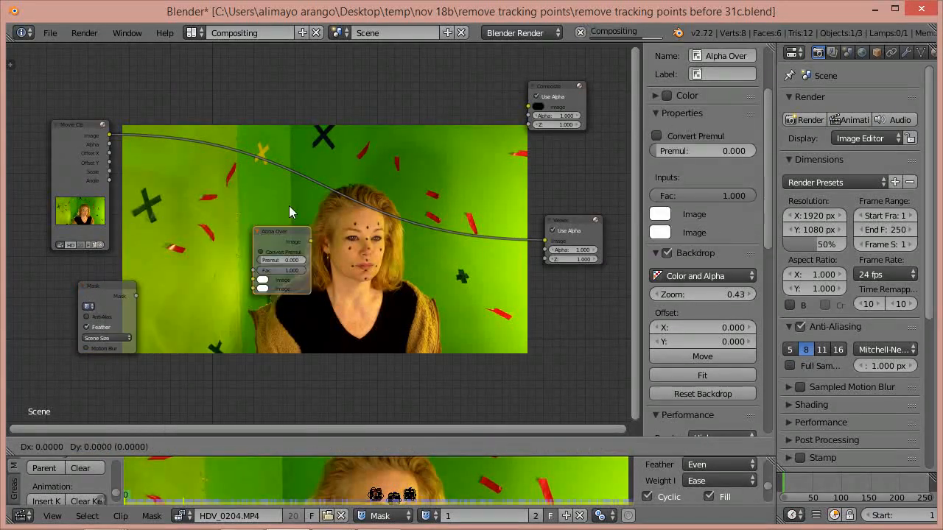
left_click(430, 117)
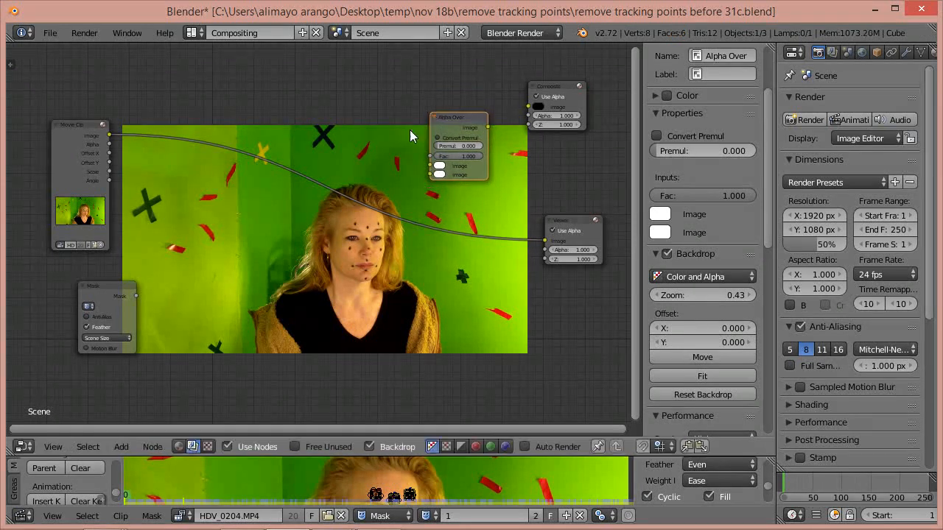
left_click(121, 446)
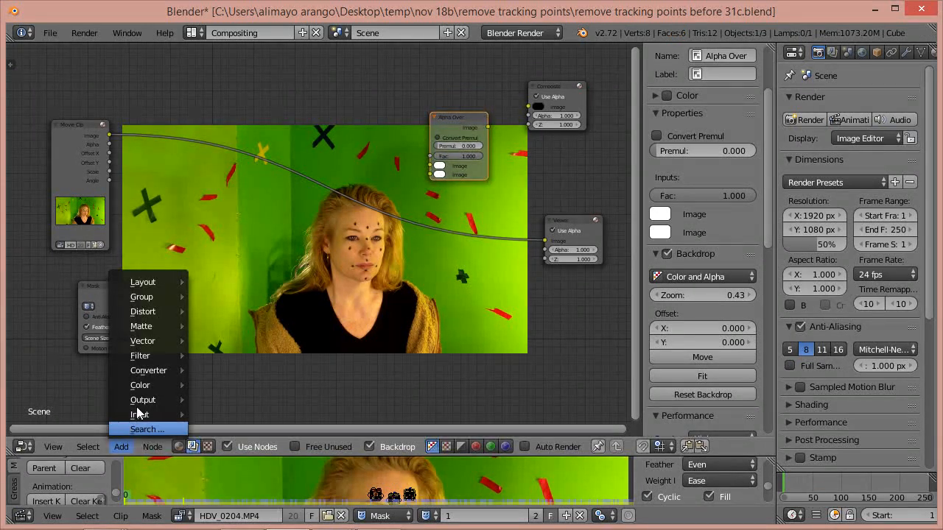
mouse_move(144, 357)
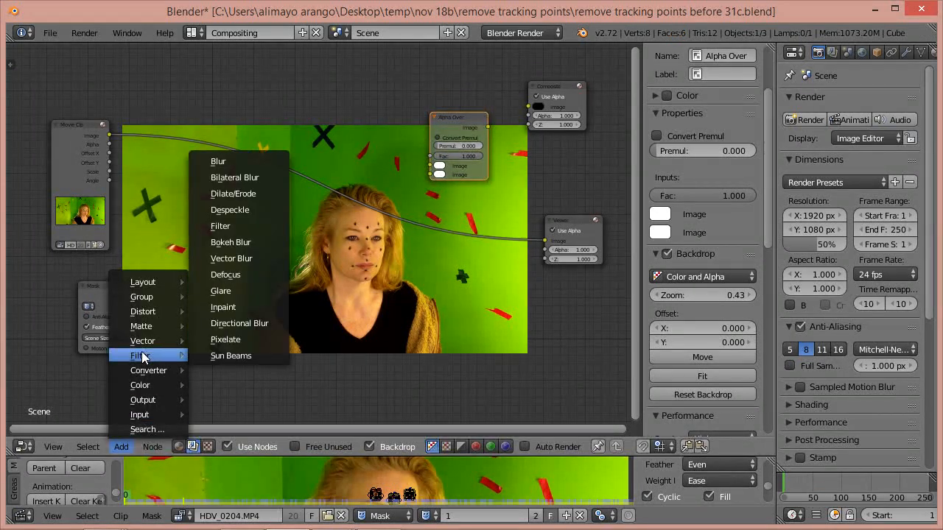
left_click(237, 308)
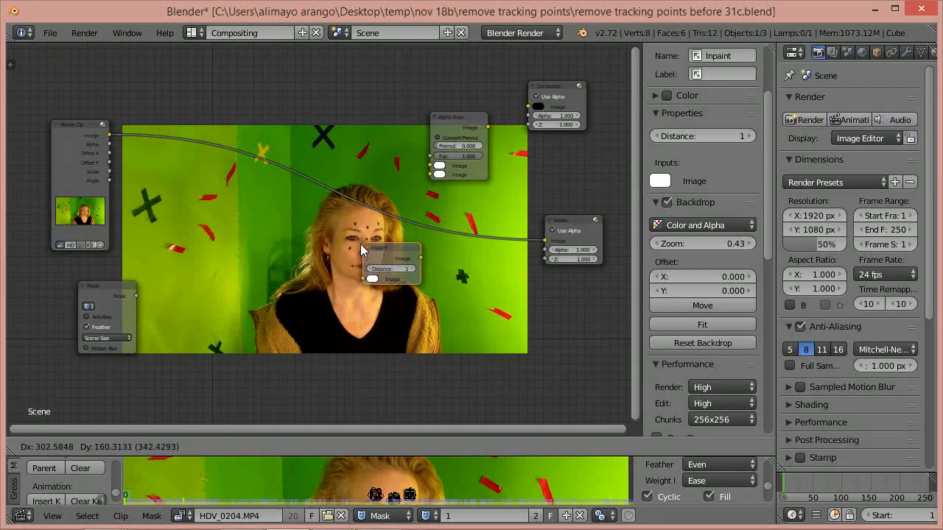
left_click(416, 257)
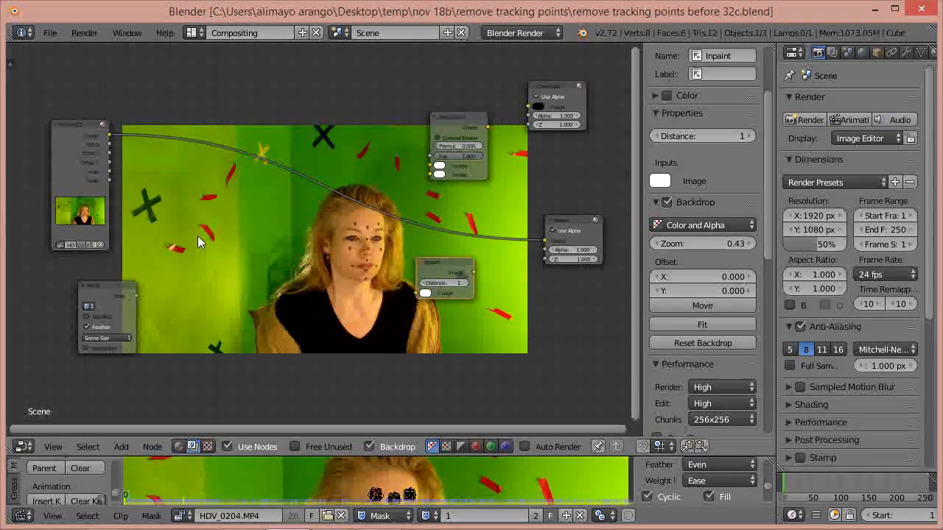
key("shift+a")
mouse_move(199, 240)
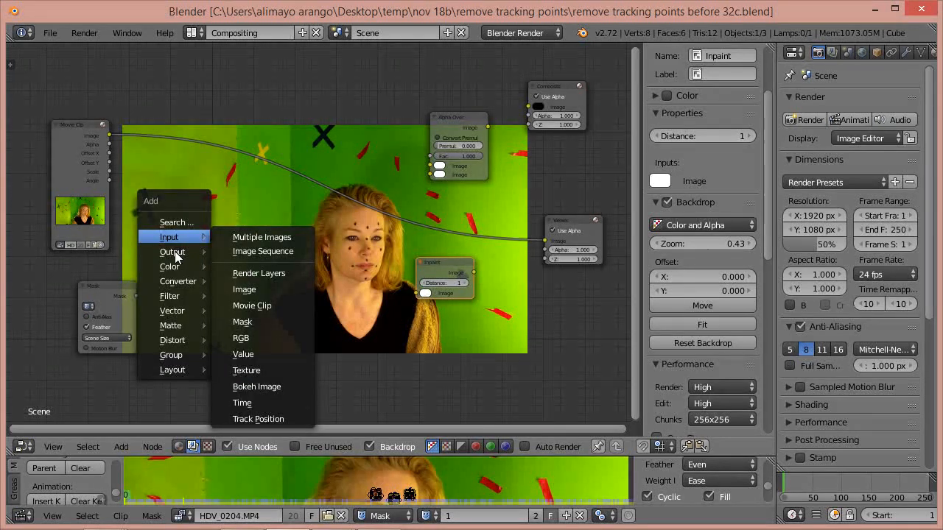
mouse_move(169, 265)
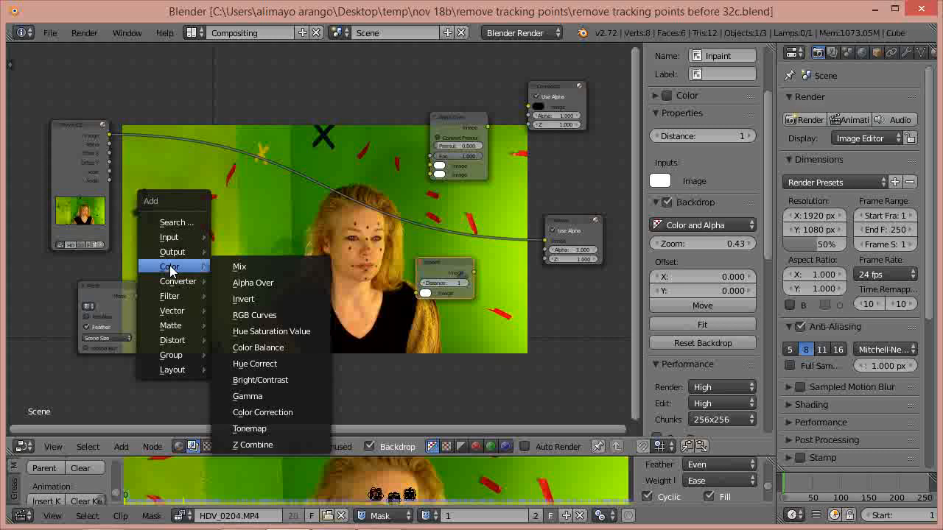
left_click(243, 298)
left_click(177, 321)
key("shift+a")
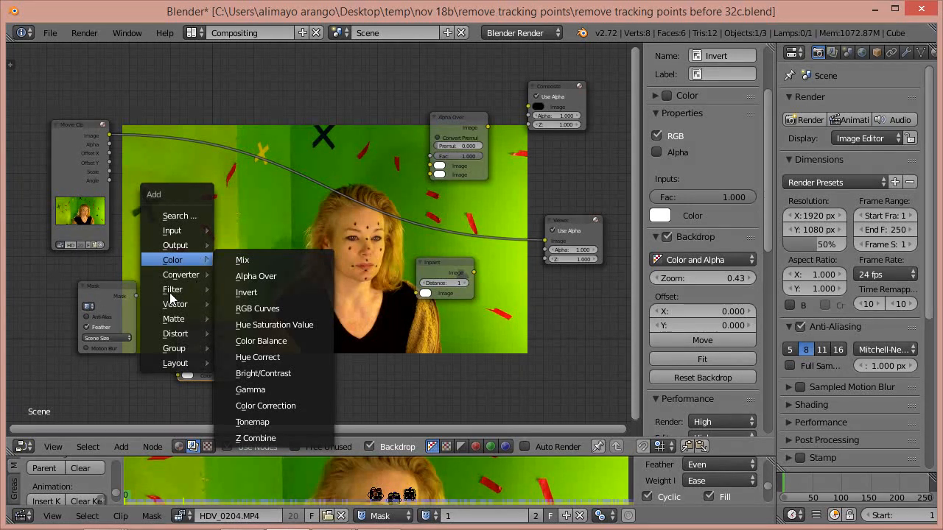
mouse_move(174, 292)
left_click(243, 287)
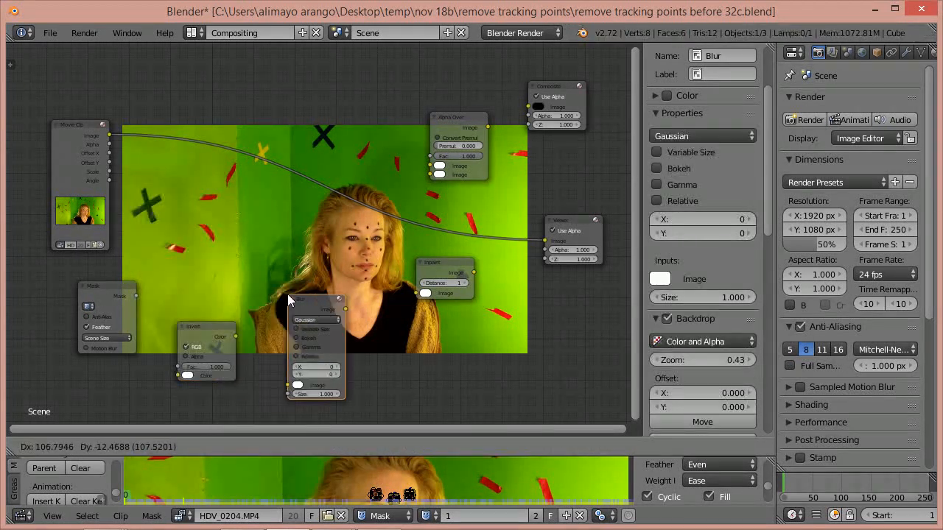
left_click(297, 292)
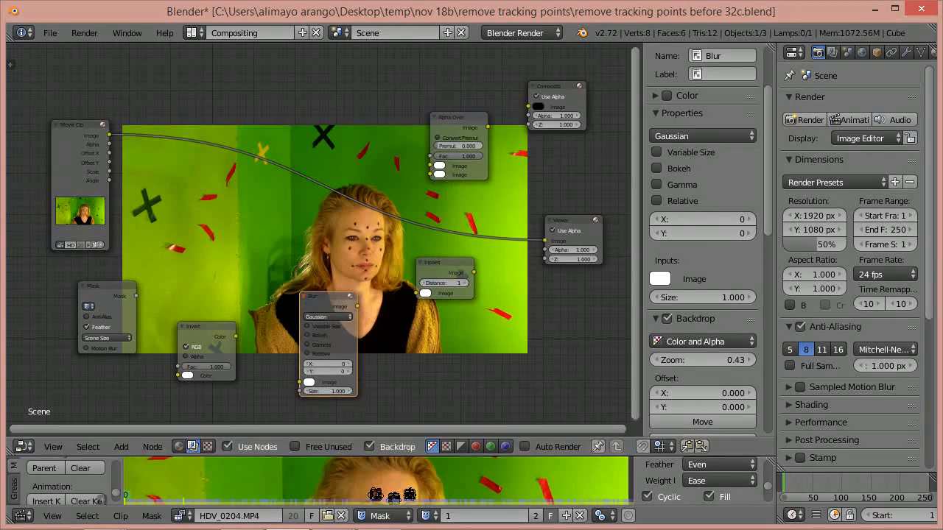
key("ctrl+z")
key("ctrl+z")
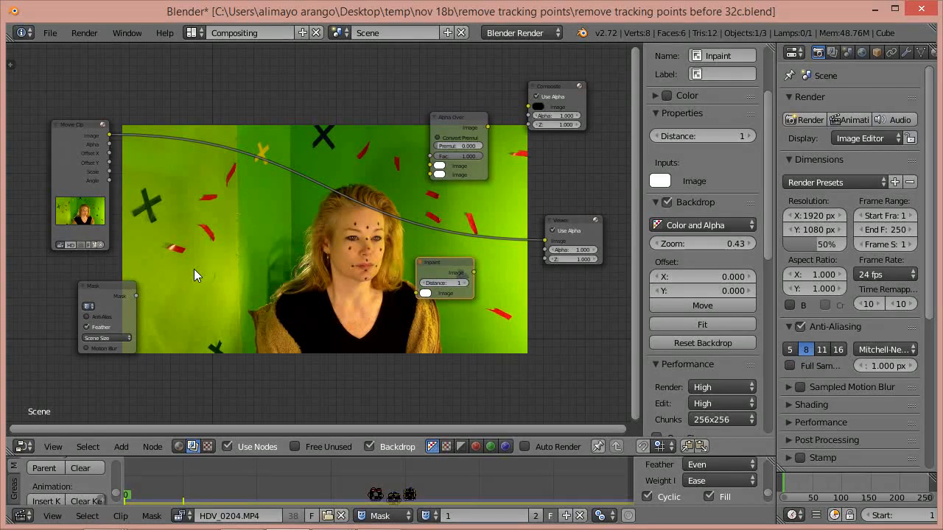
- Add a Set Alpha node and place it in the gap between the Movie Clip and Alpha Over nodes
key("shift+a")
mouse_move(194, 270)
left_click(252, 301)
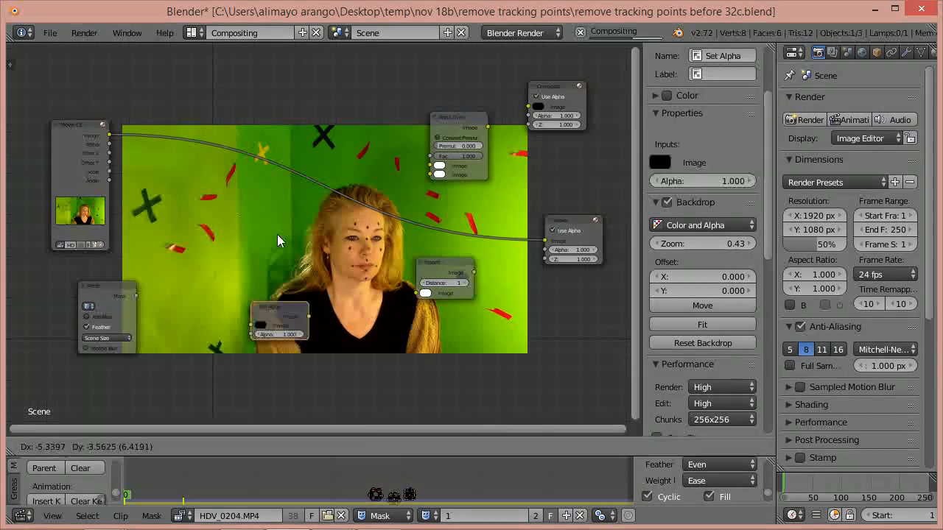
left_click(239, 84)
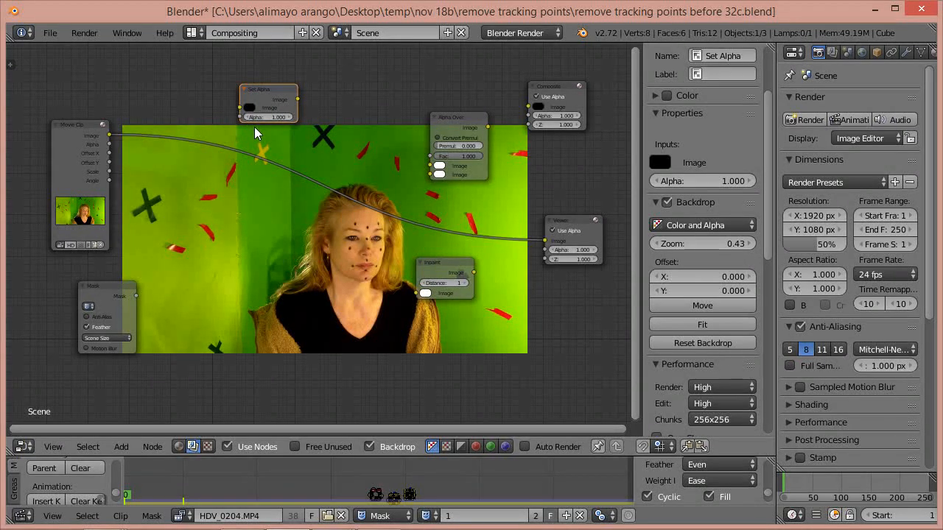
scroll(254, 126, "up", 2)
left_click_drag(265, 53, 247, 221)
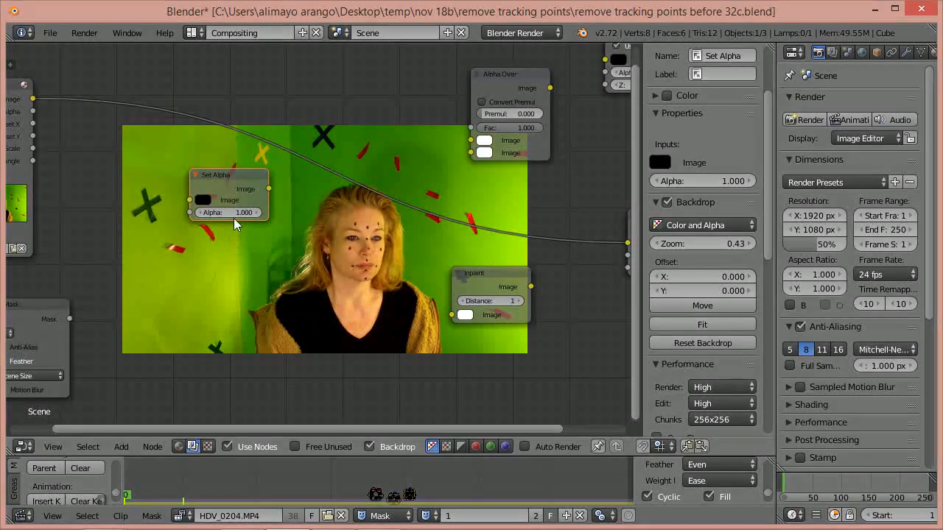
- Move the Mask and Movie Clip nodes fully into view and assign mask 1 to the Mask node
left_click_drag(40, 312, 80, 275)
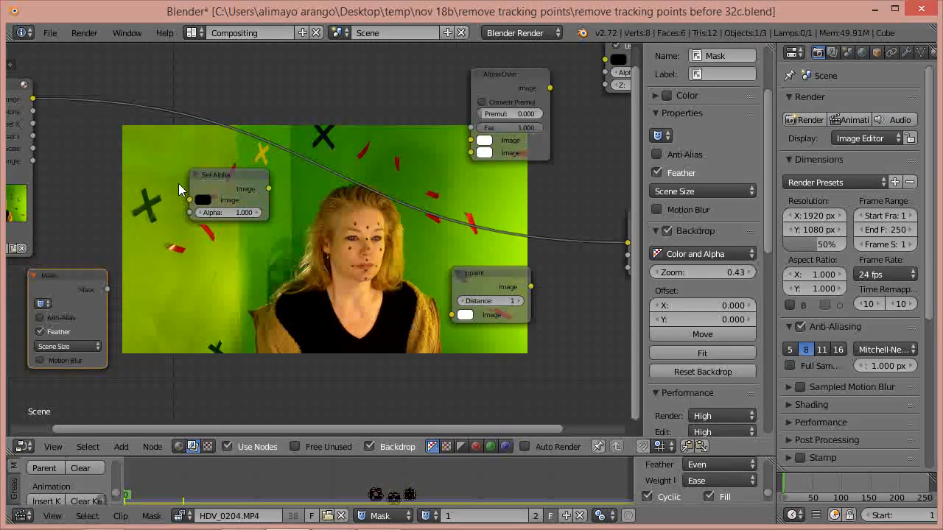
left_click_drag(16, 87, 78, 70)
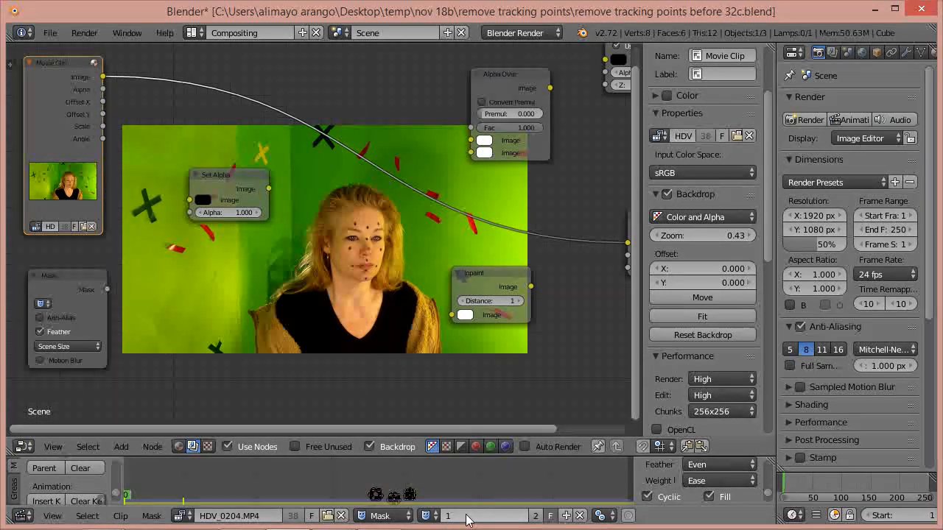
left_click(42, 304)
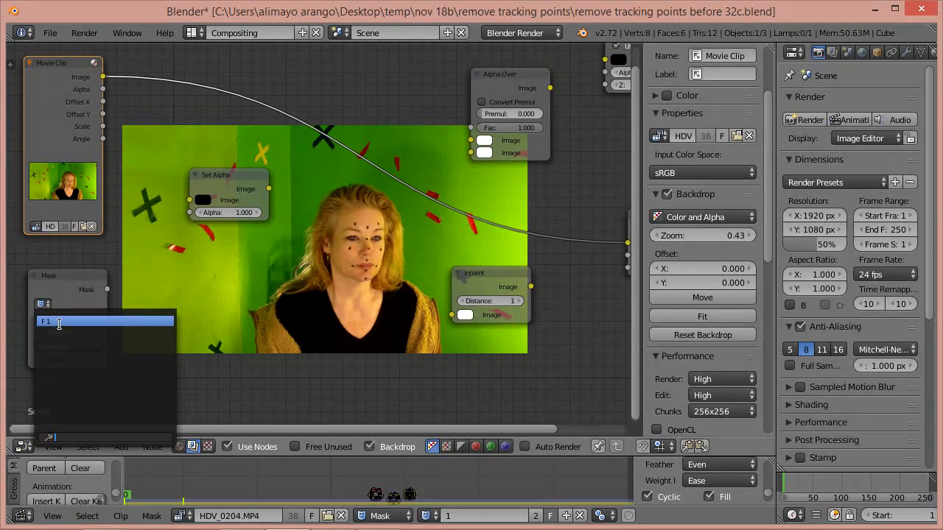
left_click(67, 321)
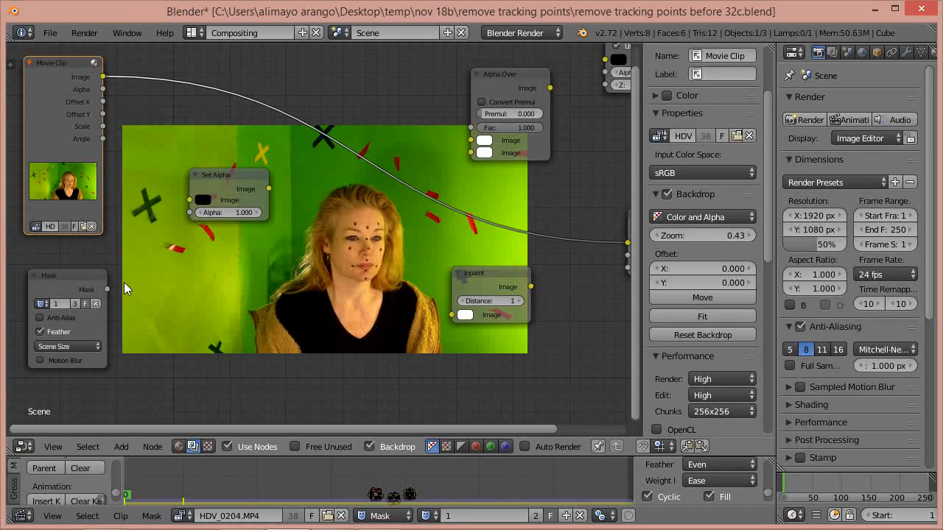
- Connect the mask to Set Alpha's Alpha input, the movie clip image to its Image input, and its output to the Viewer
left_click_drag(106, 288, 190, 214)
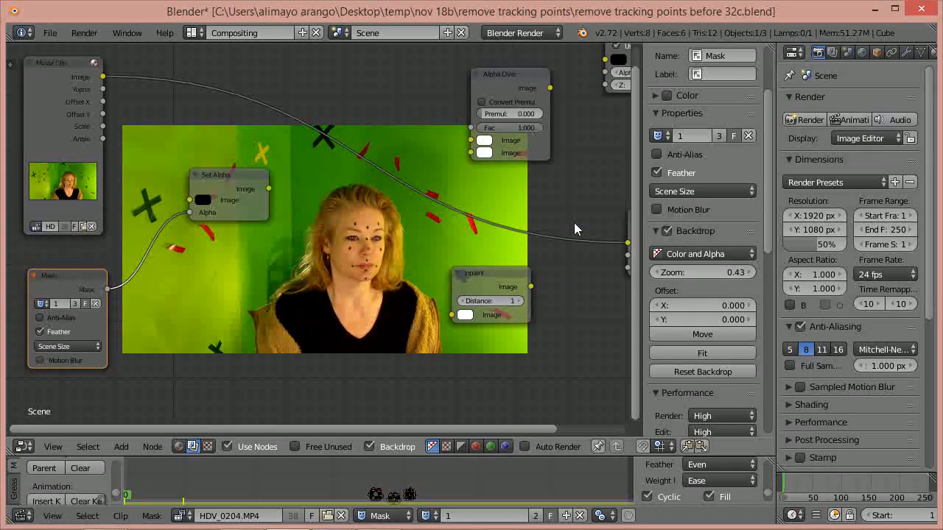
left_click_drag(627, 243, 189, 200)
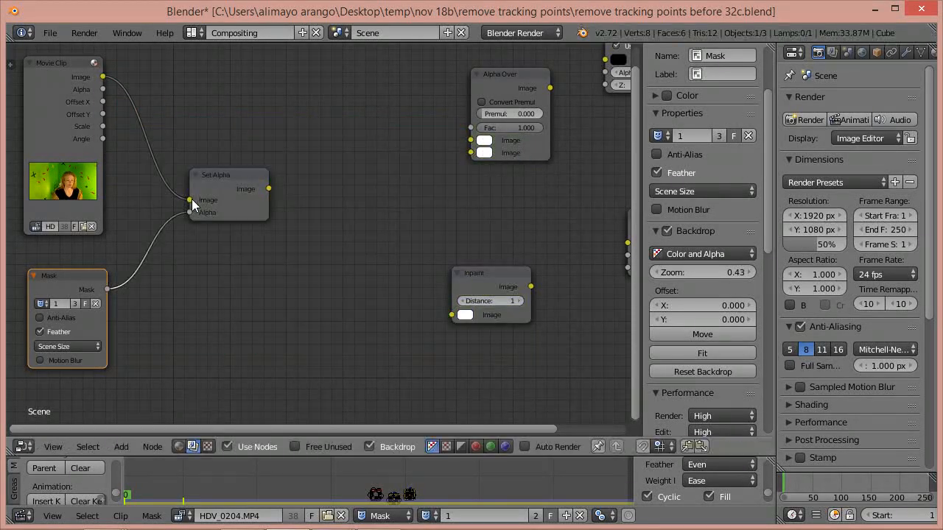
left_click_drag(268, 188, 575, 213)
scroll(585, 259, "down", 1)
- Set the backdrop zoom to 0.64 and move the Set Alpha node up, clear of the masked face dots
left_click(529, 219)
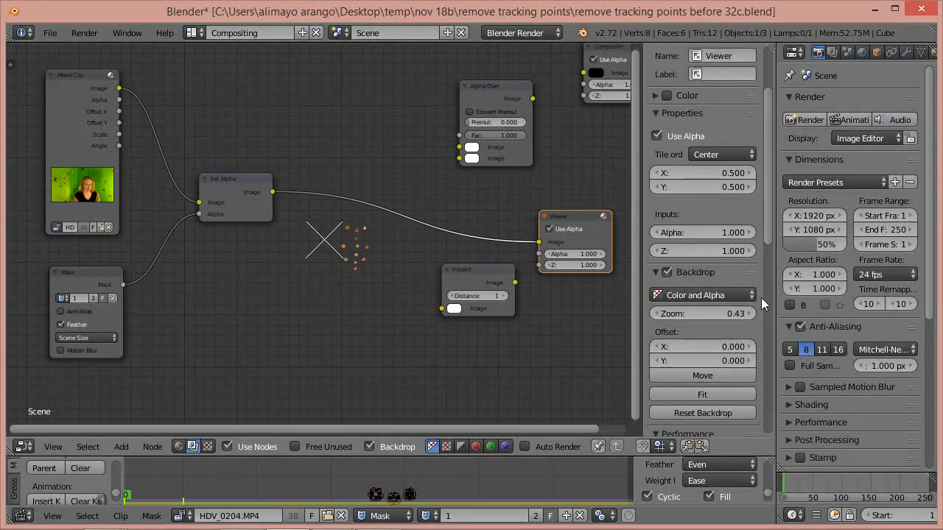
left_click_drag(766, 238, 775, 275)
left_click_drag(713, 213, 740, 212)
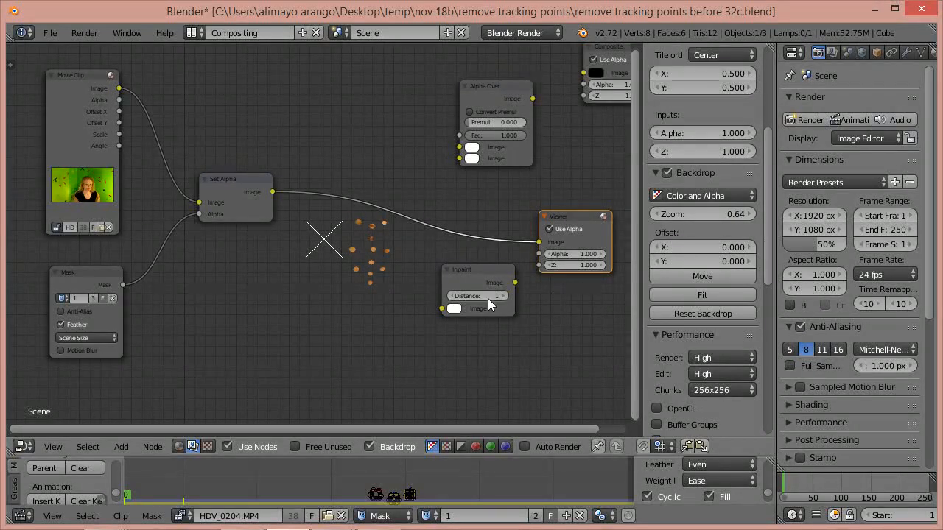
left_click_drag(231, 178, 296, 142)
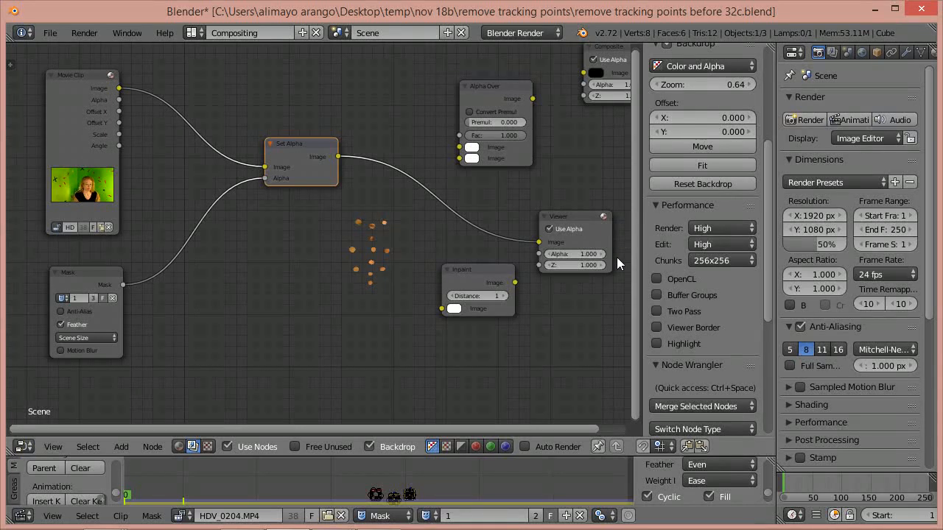
- Insert an Invert node on the link between the Mask node and Set Alpha's Alpha input
scroll(615, 266, "down", 1)
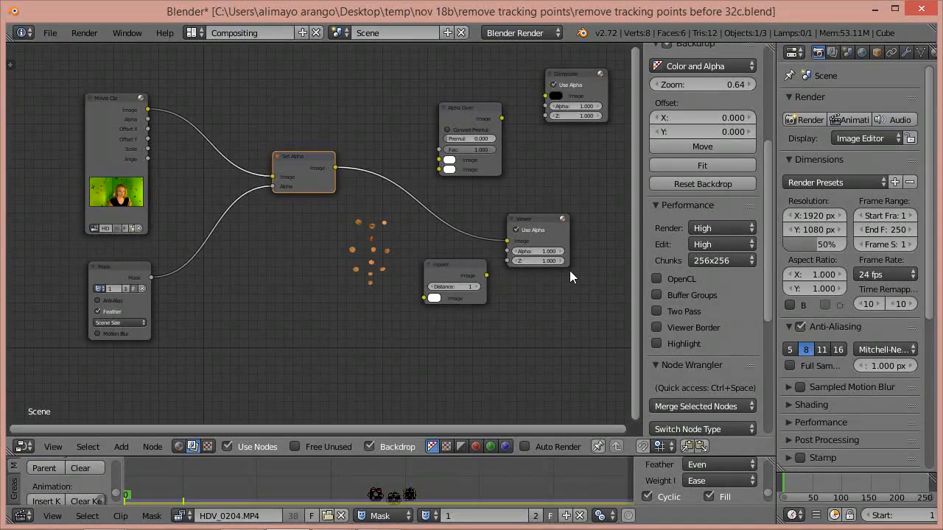
scroll(569, 270, "up", 1)
left_click(118, 447)
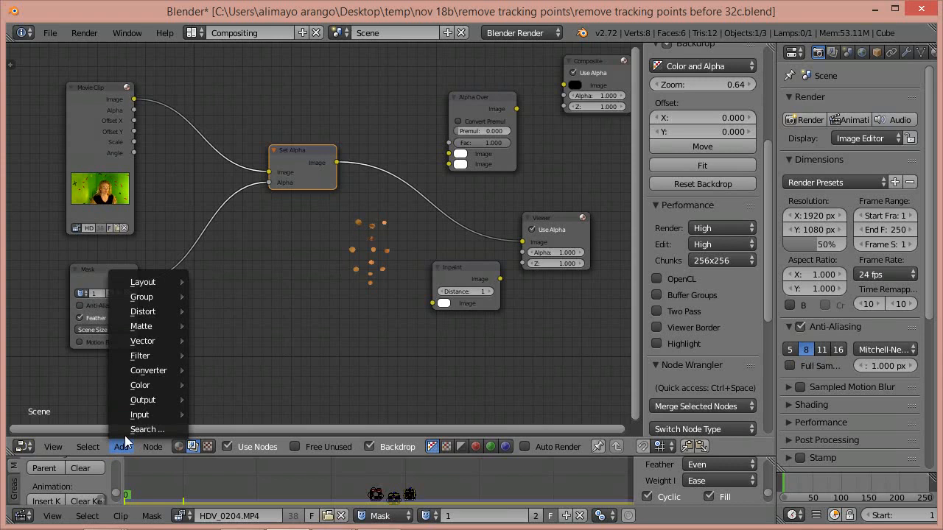
mouse_move(156, 383)
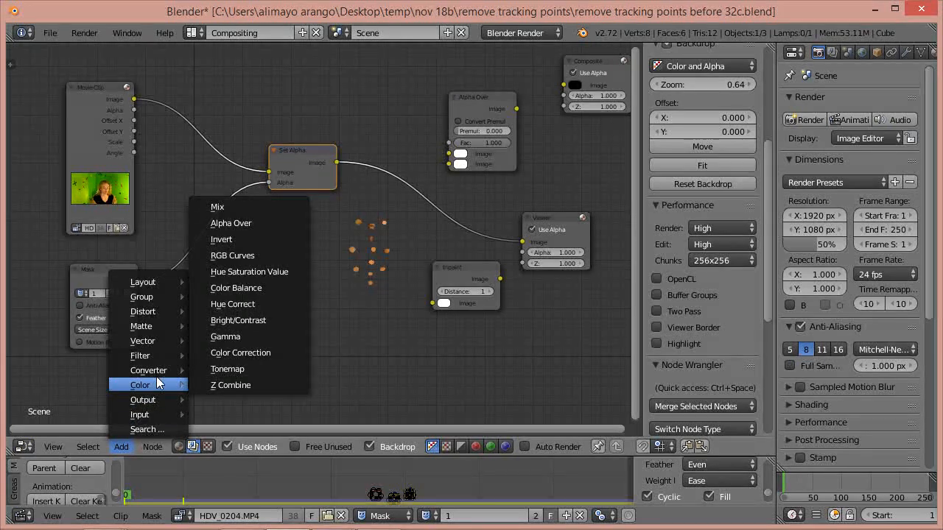
left_click(232, 239)
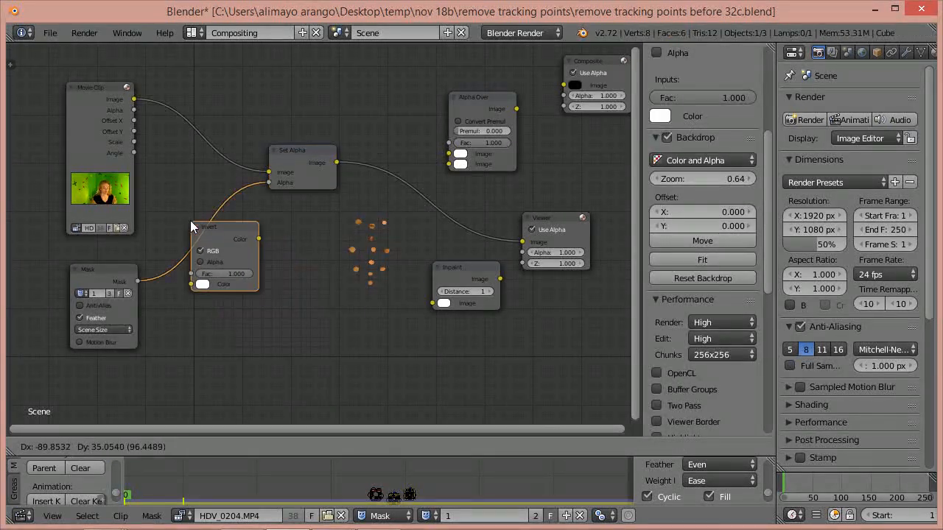
left_click(177, 212)
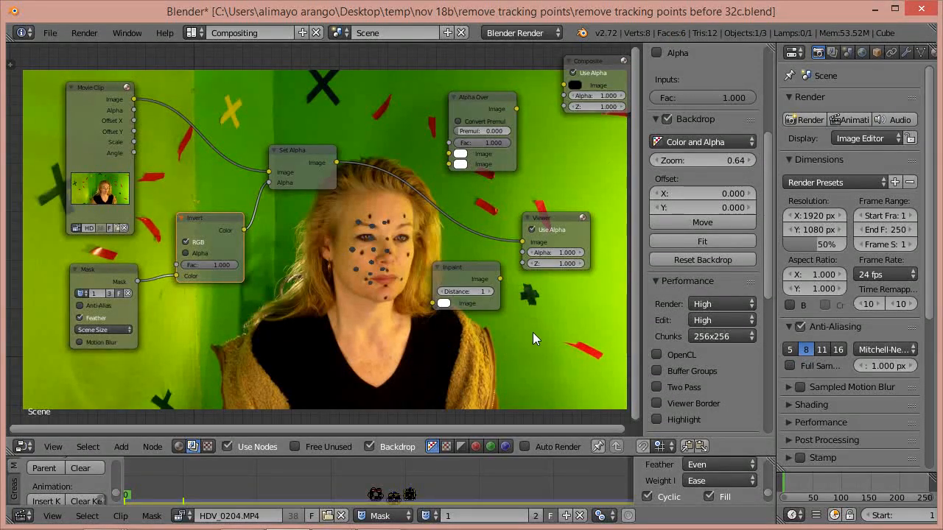
mouse_move(636, 305)
left_mouse_down()
mouse_move(633, 326)
mouse_move(633, 317)
left_mouse_up()
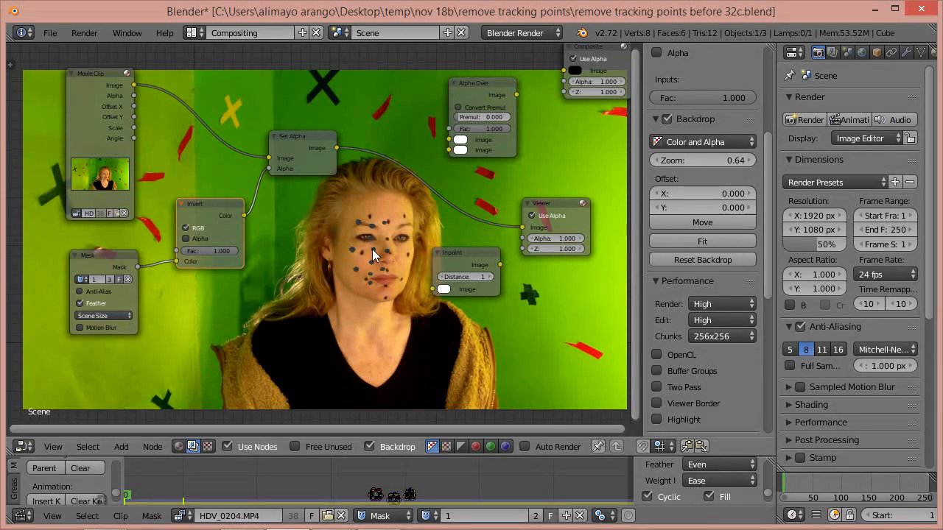
left_click(501, 467)
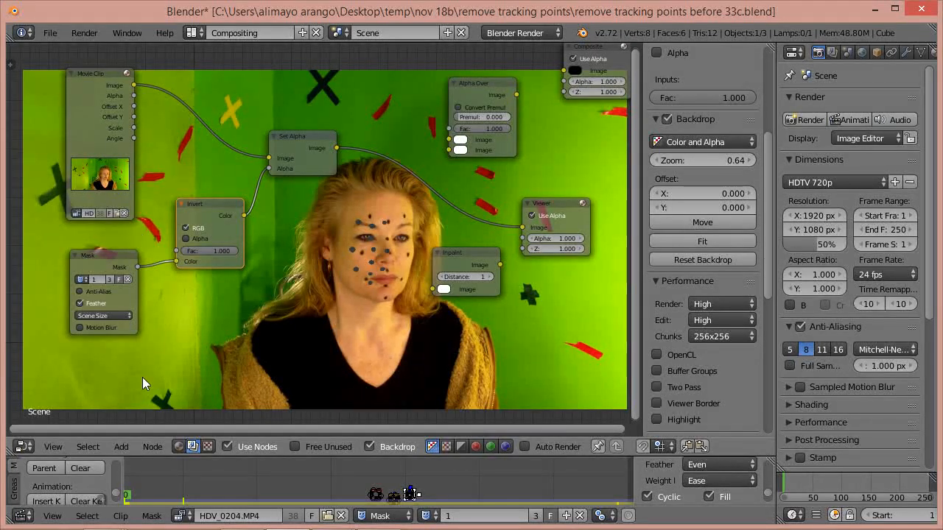
- Set the render dimensions to the HDTV 720p preset
left_click(120, 448)
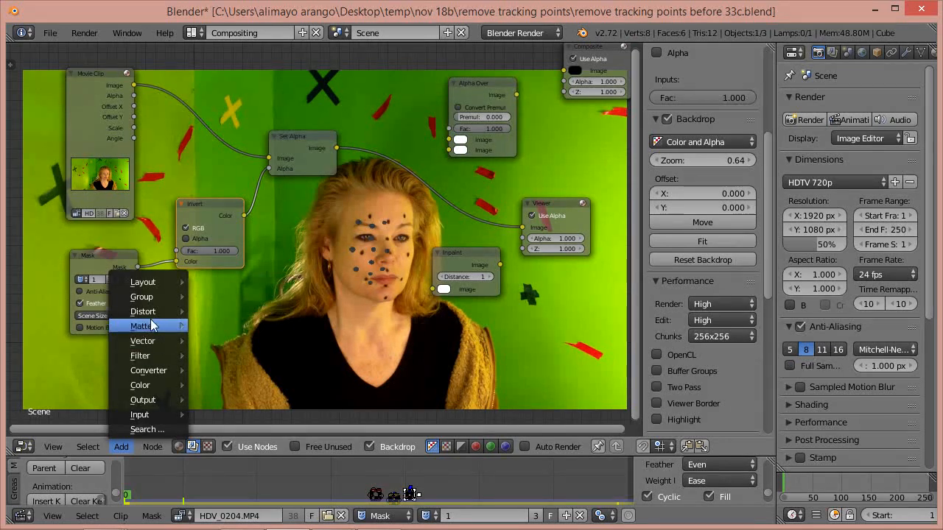
mouse_move(151, 314)
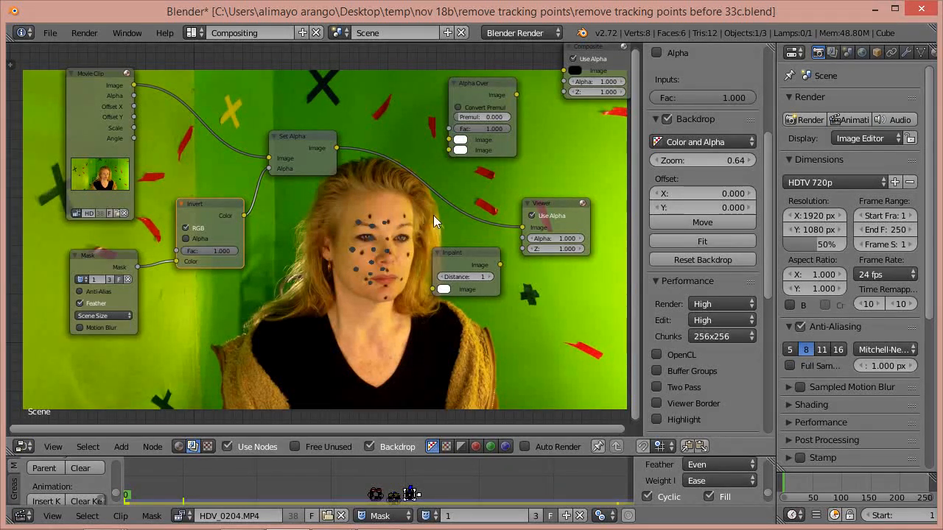
left_click(874, 182)
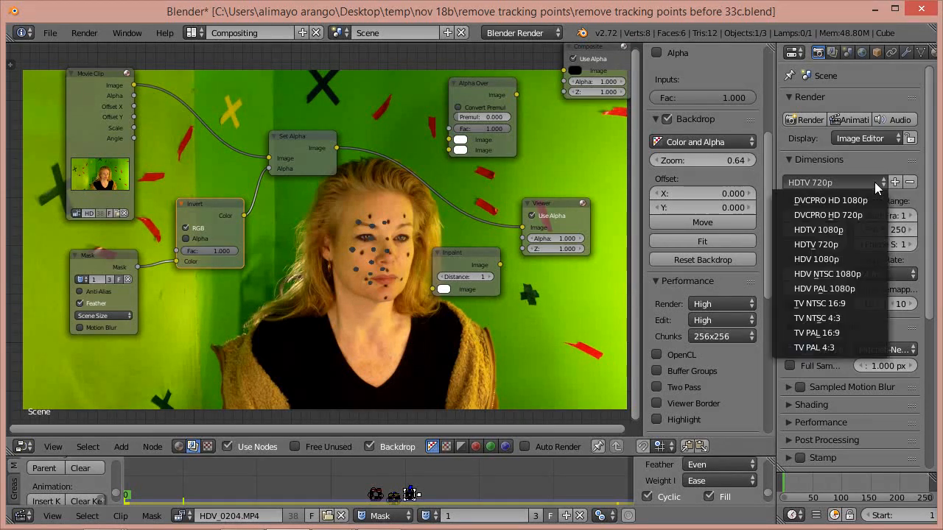
left_click(825, 246)
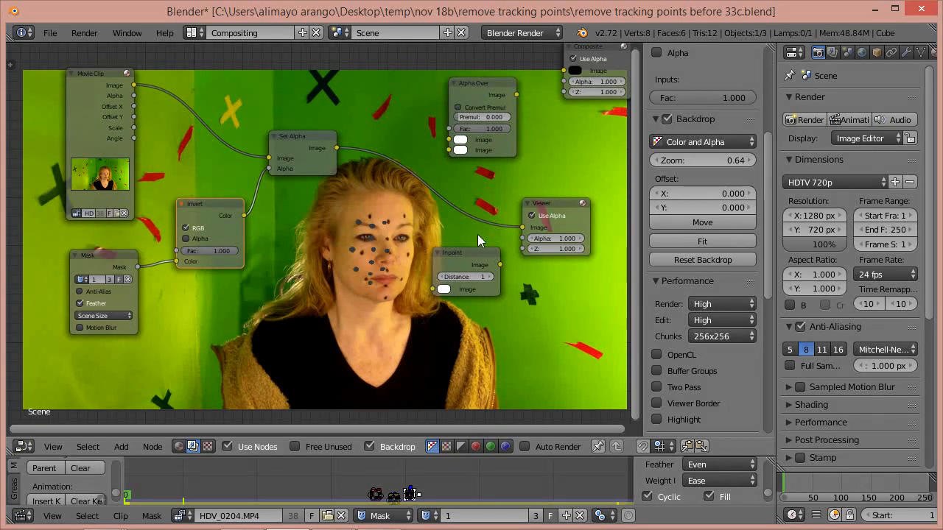
- Insert the Inpaint node on the link between Set Alpha and the Viewer and set its Distance to 9
mouse_move(522, 226)
left_mouse_down()
mouse_move(503, 227)
mouse_move(518, 228)
left_mouse_up()
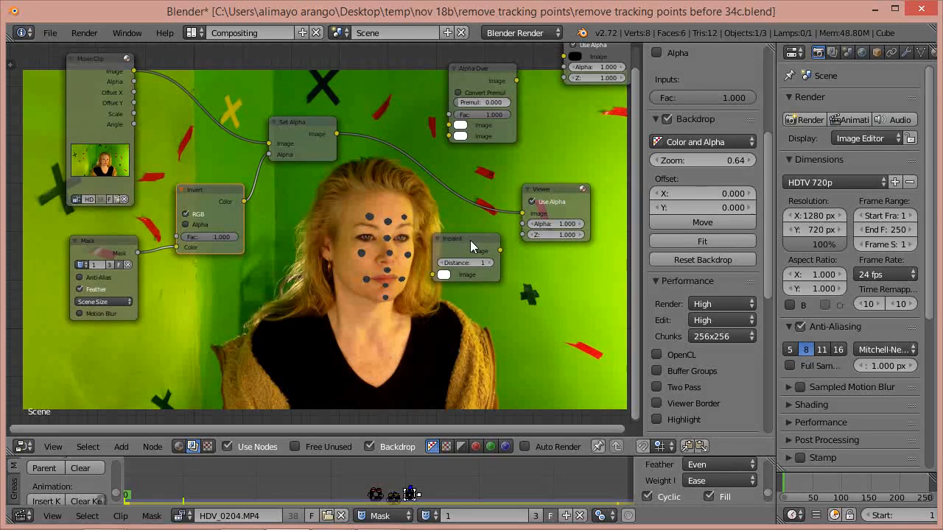
left_click_drag(469, 236, 402, 111)
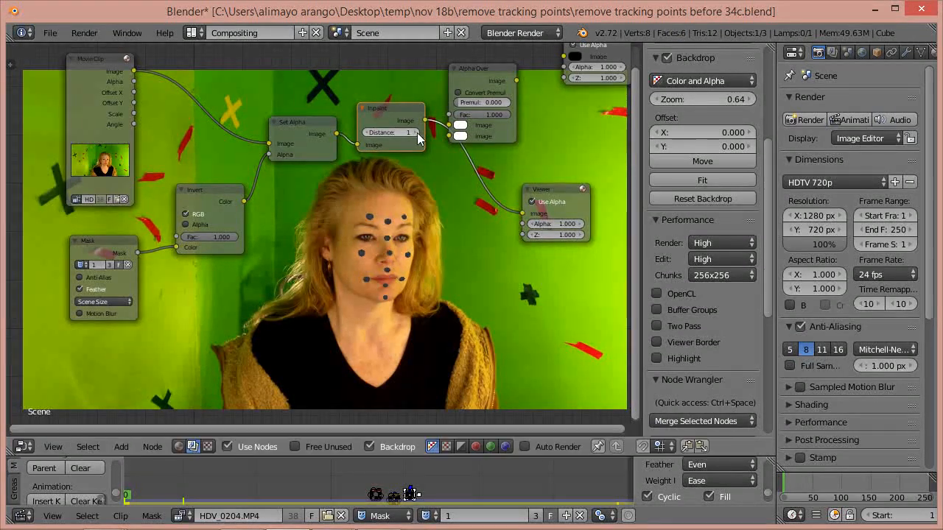
left_click(417, 134)
left_click(417, 134)
left_click(417, 133)
left_click(417, 133)
left_click(417, 133)
left_click(417, 133)
left_click(416, 133)
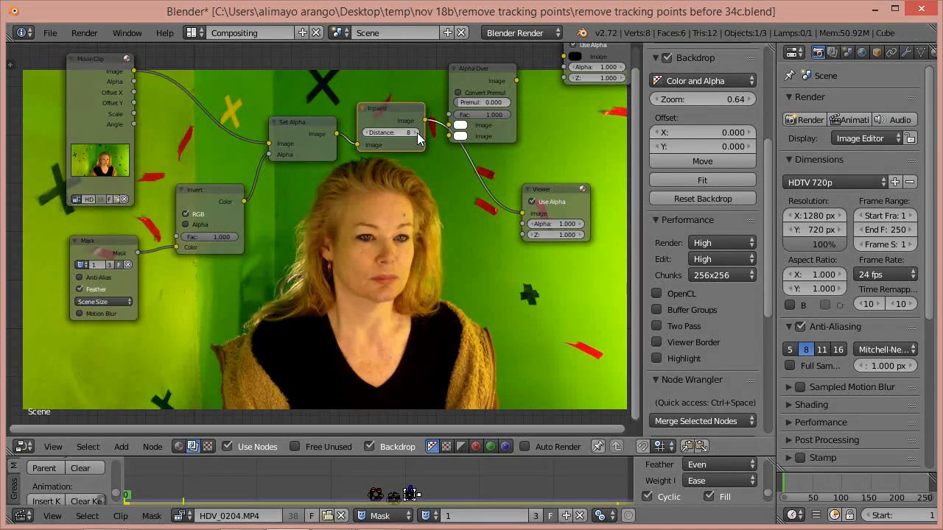
left_click(417, 134)
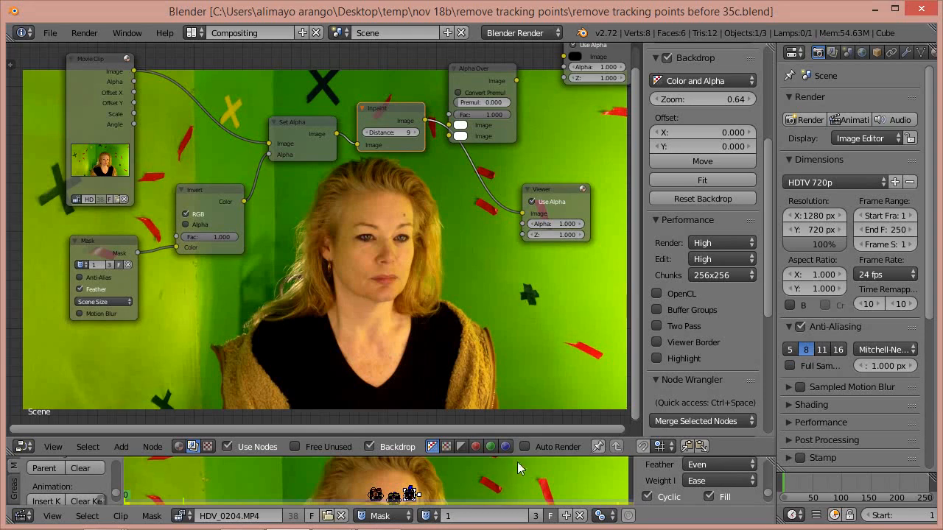
- Enlarge the mask editor and adjust the points of the rightmost forehead mask outward so it covers the whole tracking dot
left_click_drag(529, 458, 500, 275)
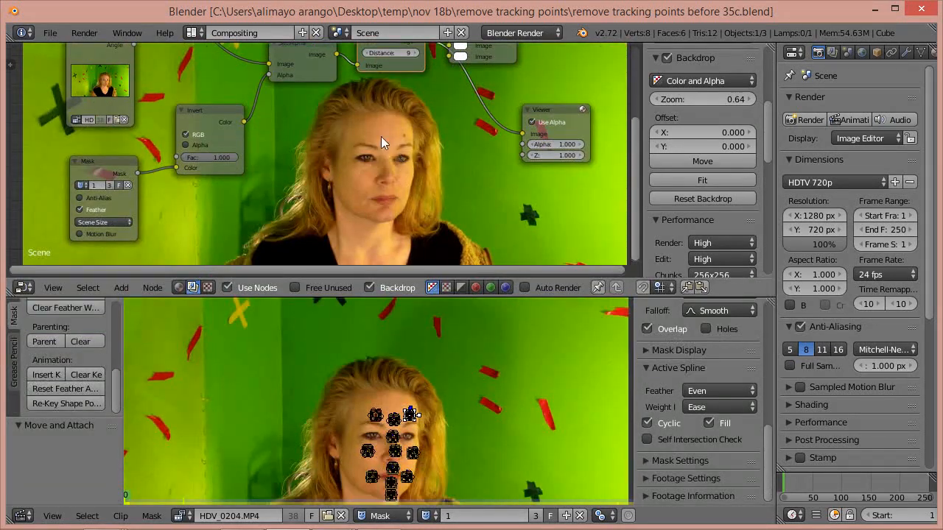
scroll(422, 378, "up", 2)
scroll(424, 382, "up", 3)
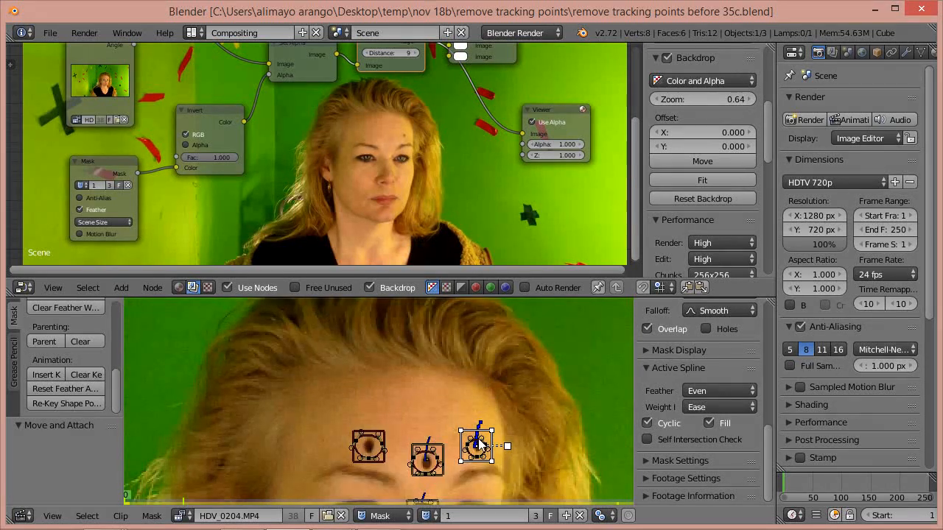
right_click(488, 445)
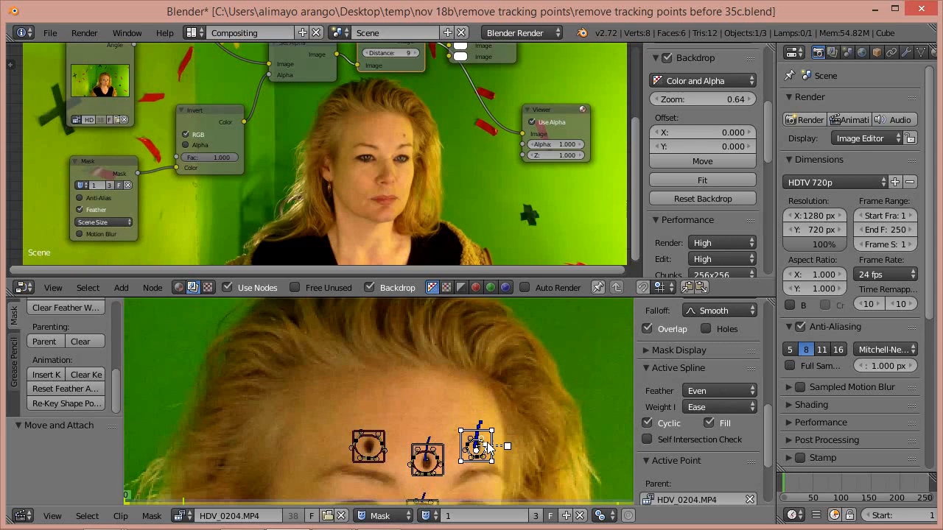
key("g")
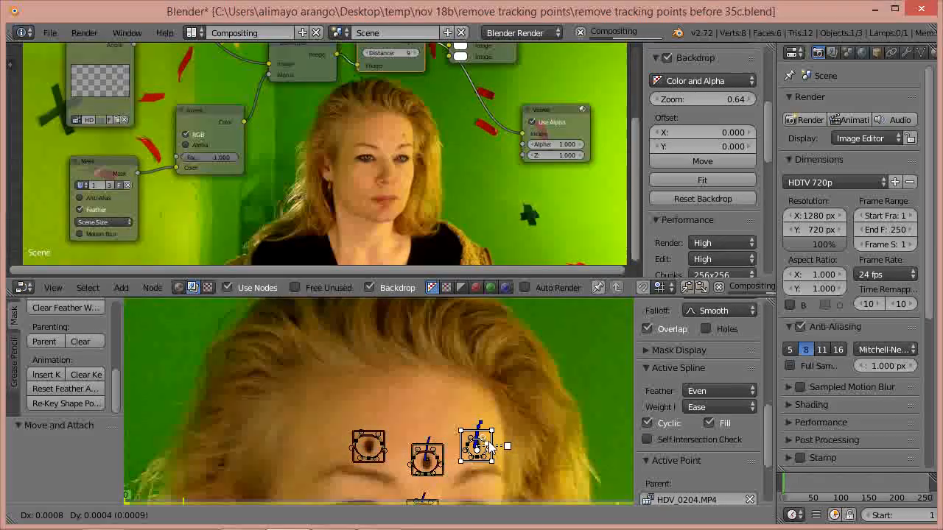
left_click(486, 446)
key("g")
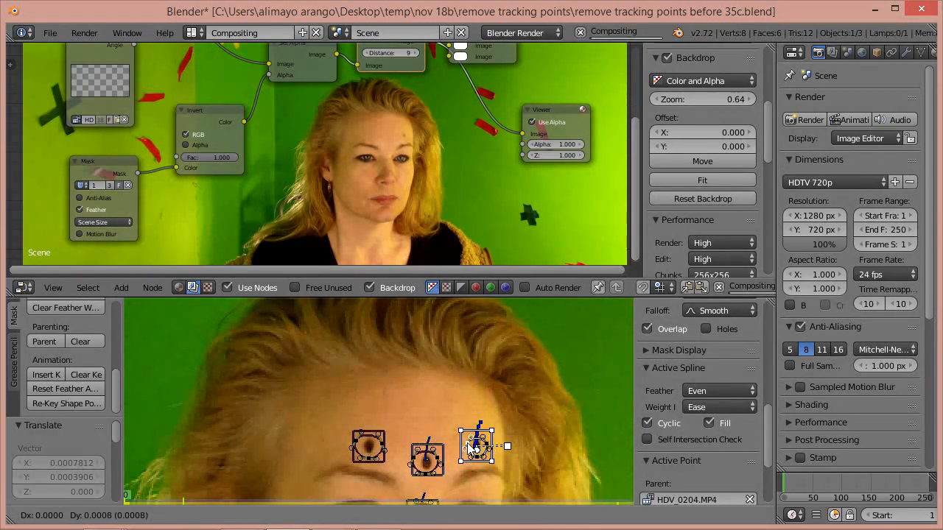
left_click(475, 447)
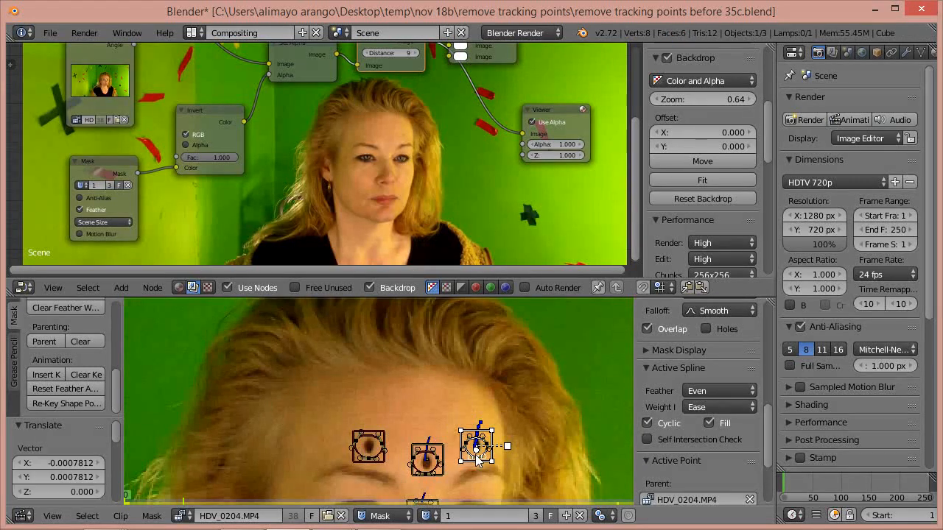
key("g")
left_click(478, 460)
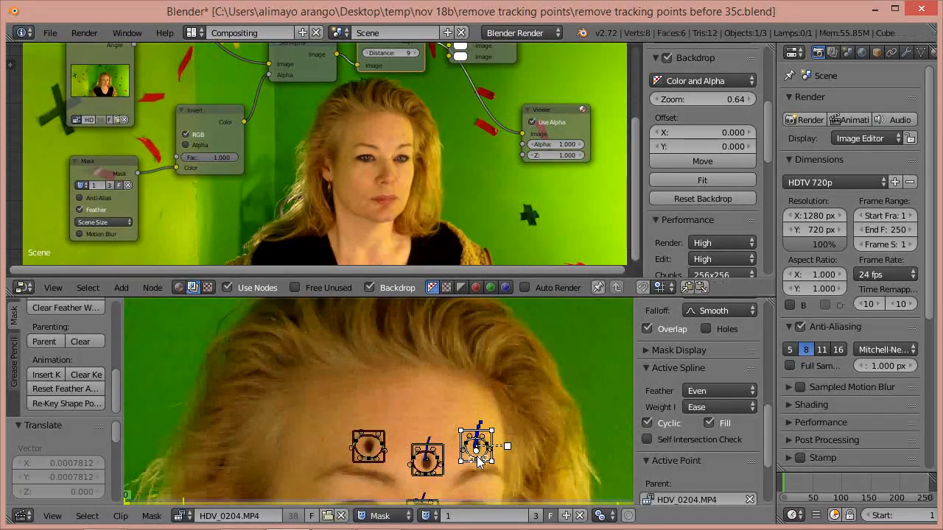
key("g")
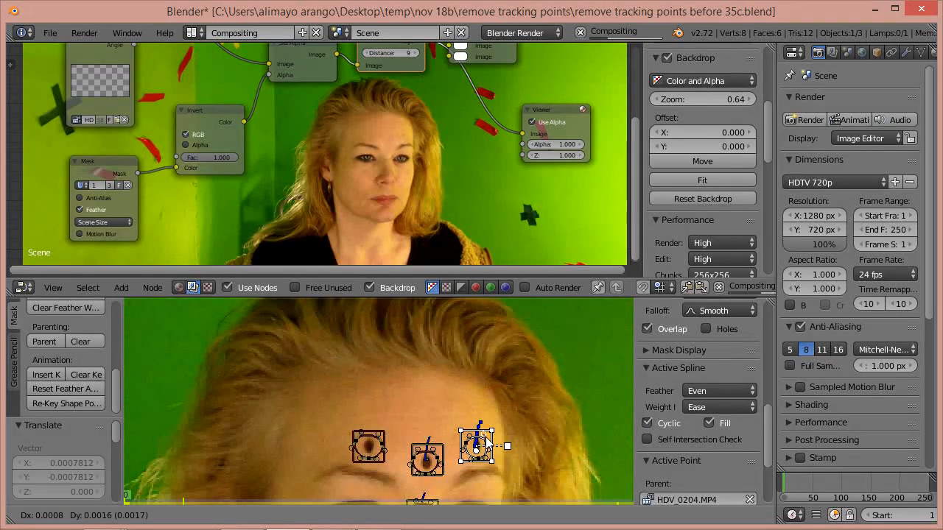
left_click(486, 441)
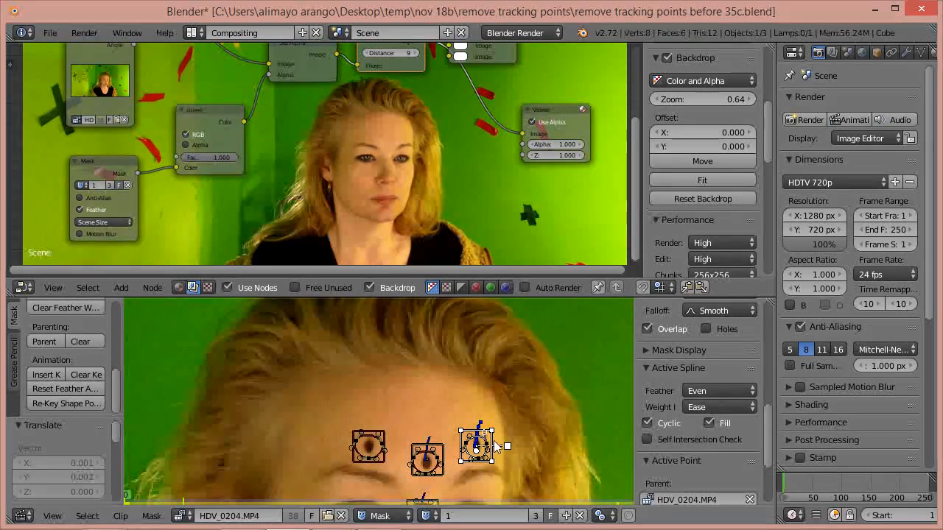
key("g")
left_click(465, 447)
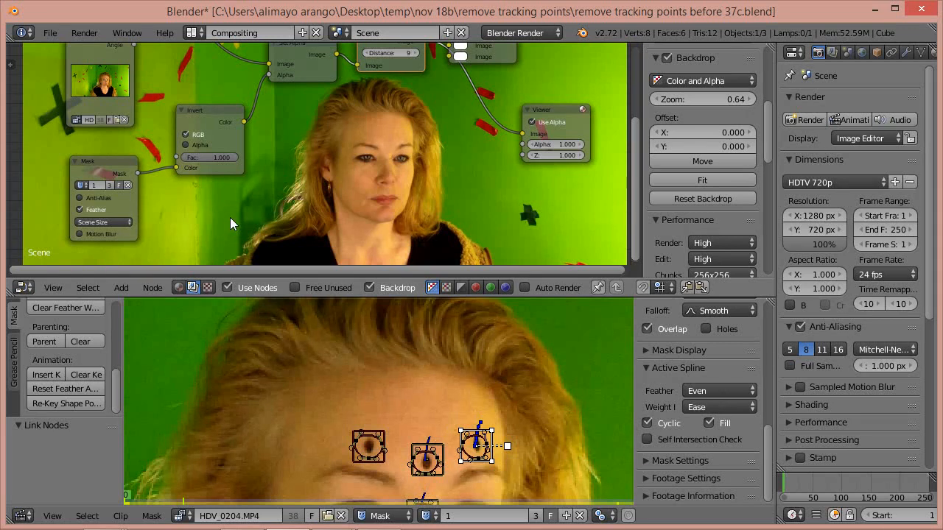
- Add a Blur filter node below the Inpaint node
key("shift+a")
mouse_move(231, 218)
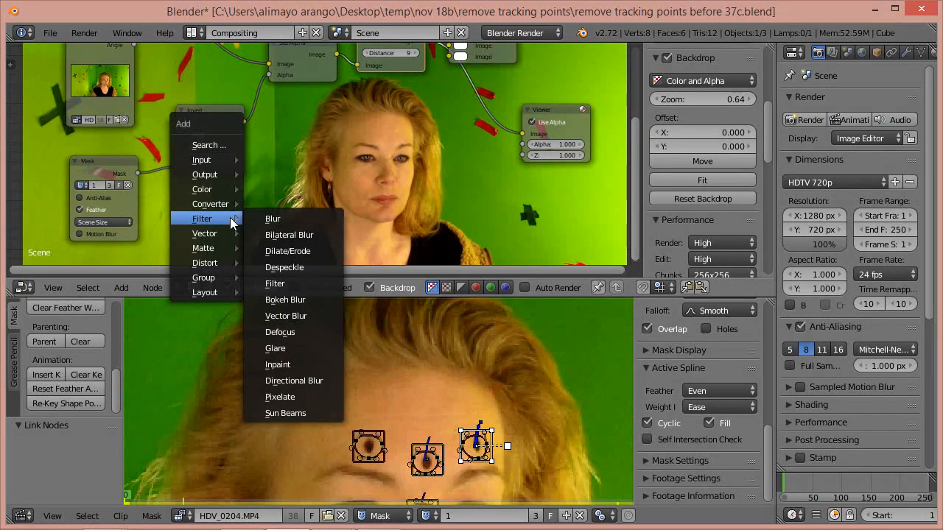
left_click(271, 218)
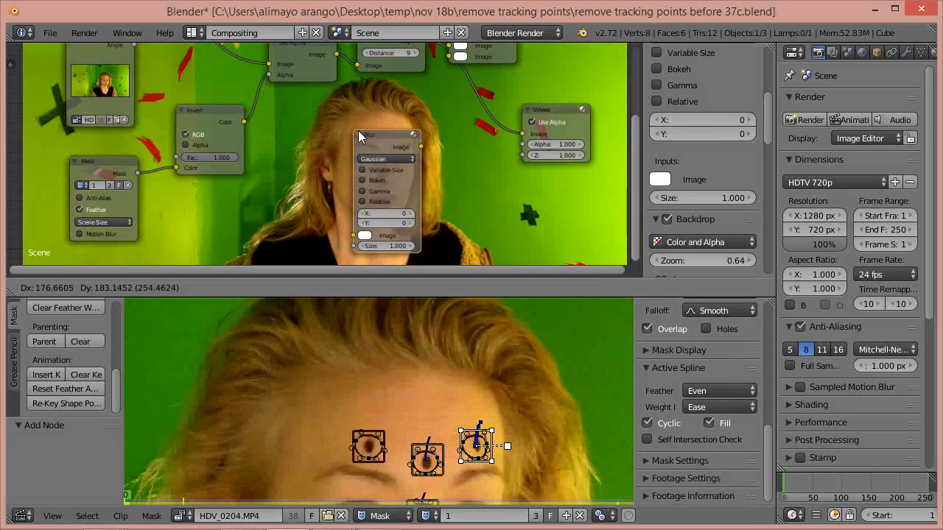
left_click(371, 140)
- Duplicate the Set Alpha node, place the copy below the original, and connect the Mask output to the copy's Alpha input
left_click_drag(634, 122, 632, 114)
left_click(295, 67)
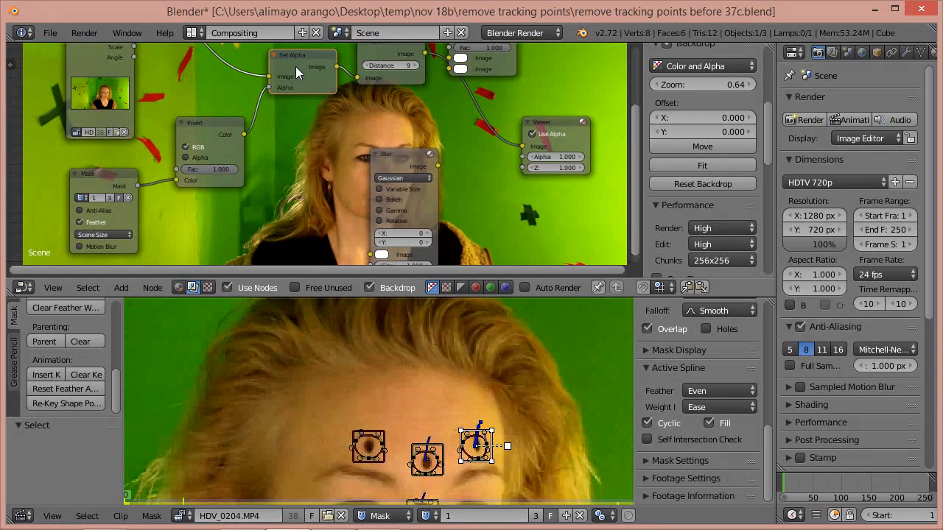
key("shift+d")
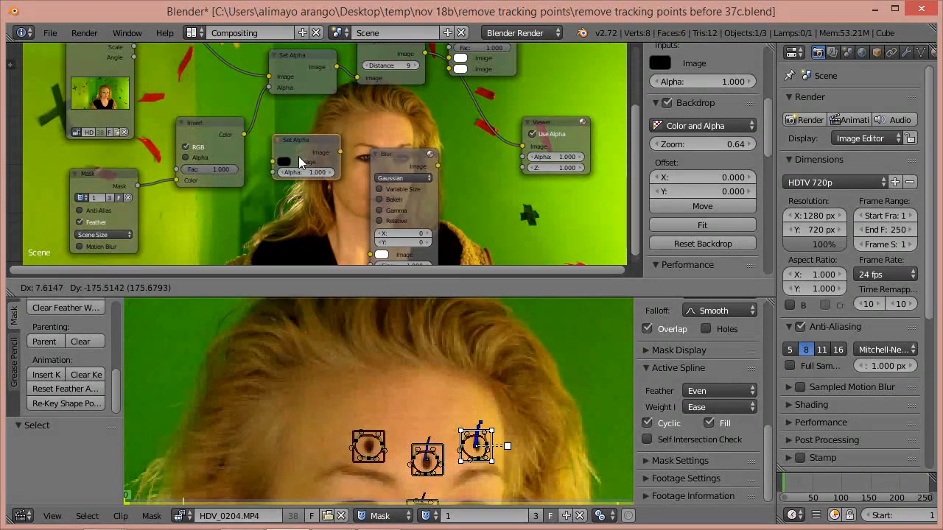
left_click(296, 171)
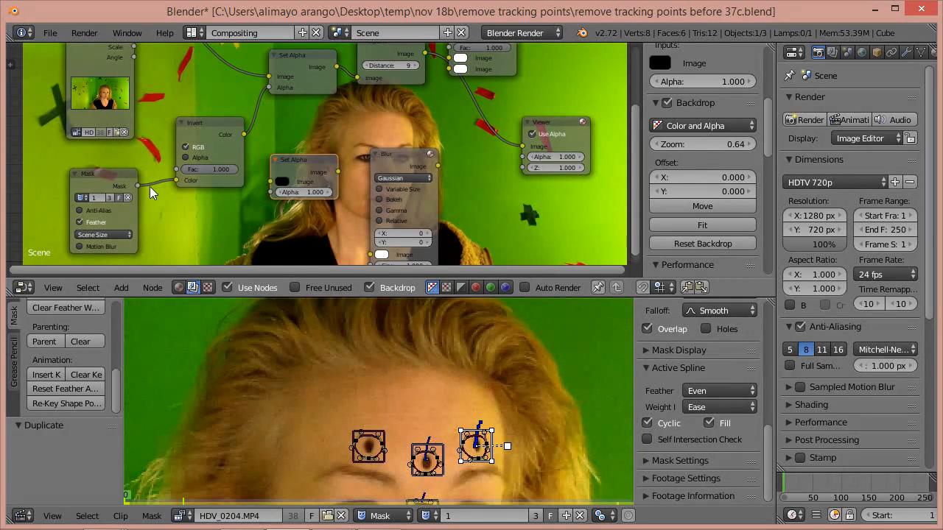
left_click_drag(138, 186, 272, 195)
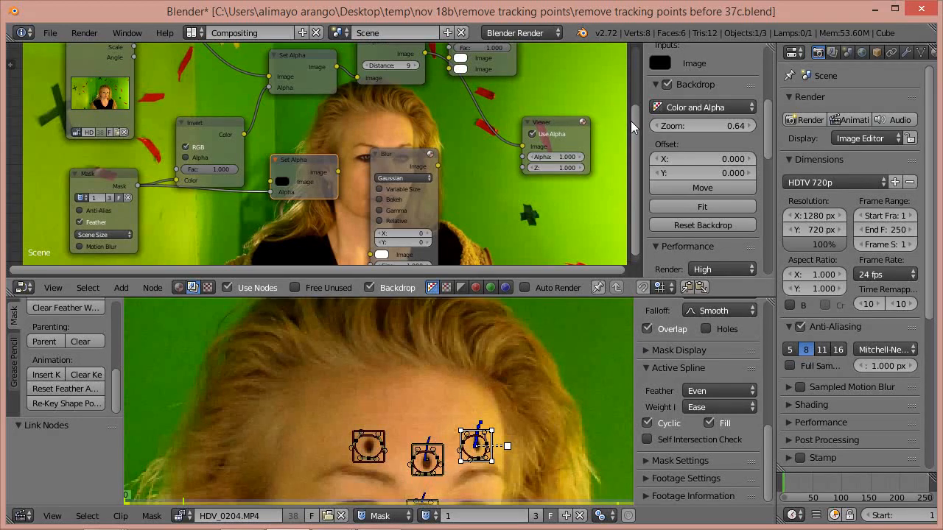
- Connect the Inpaint output to the duplicated Set Alpha's Image input and that node's output to the Blur node's Image input
left_click_drag(633, 126, 634, 116)
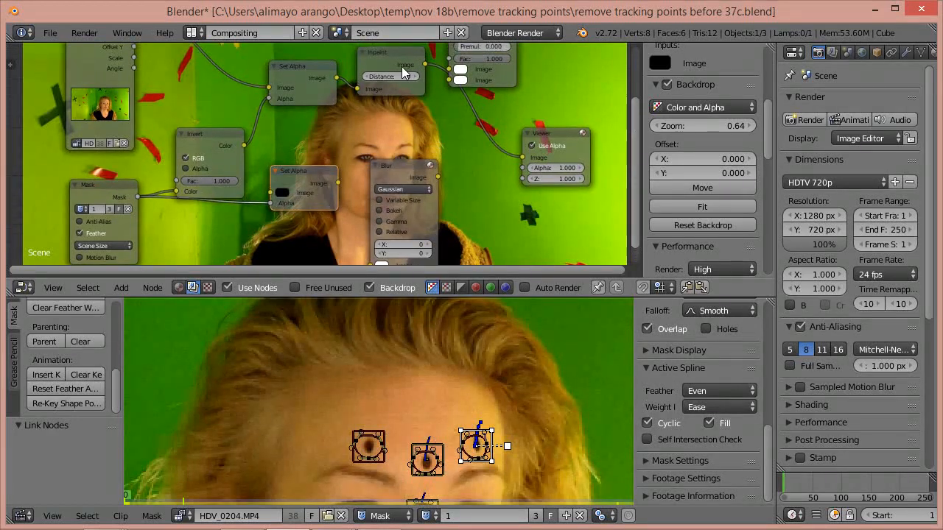
left_click_drag(427, 67, 267, 193)
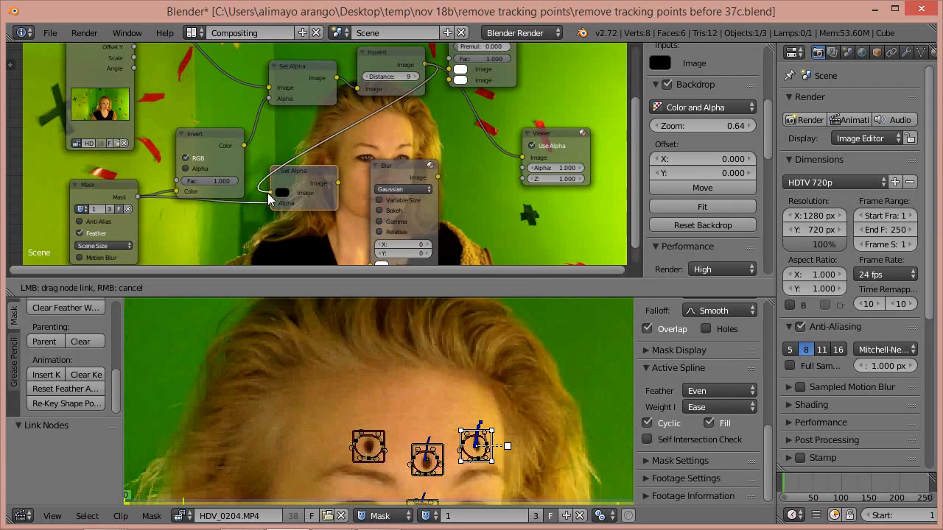
left_click_drag(389, 171, 393, 137)
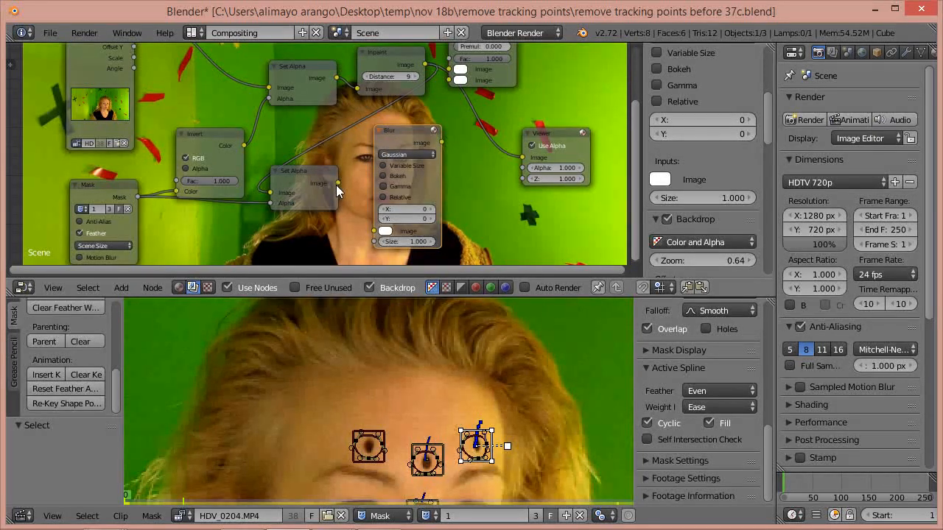
left_click_drag(338, 182, 373, 231)
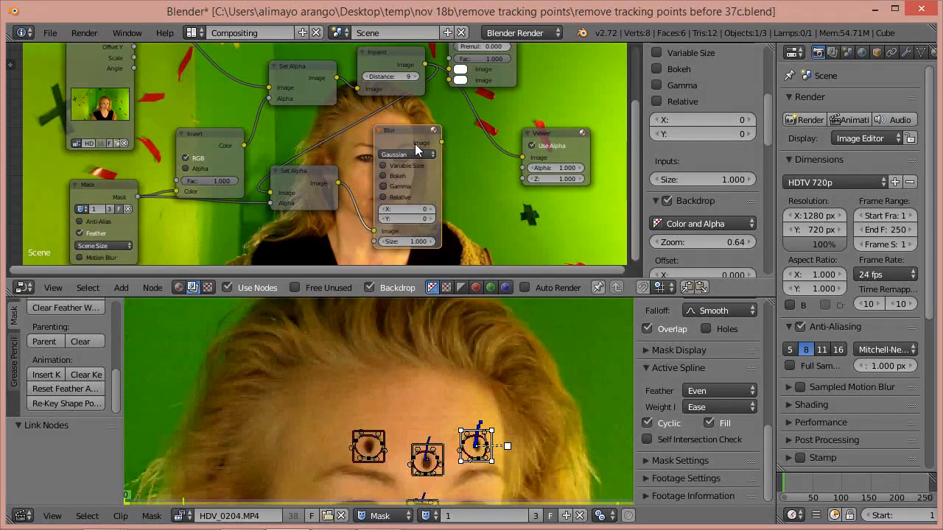
- Connect Inpaint to Alpha Over's first Image input, Blur to its second Image input, and the Alpha Over output to the Viewer
left_click_drag(634, 130, 634, 90)
left_click_drag(472, 75, 506, 86)
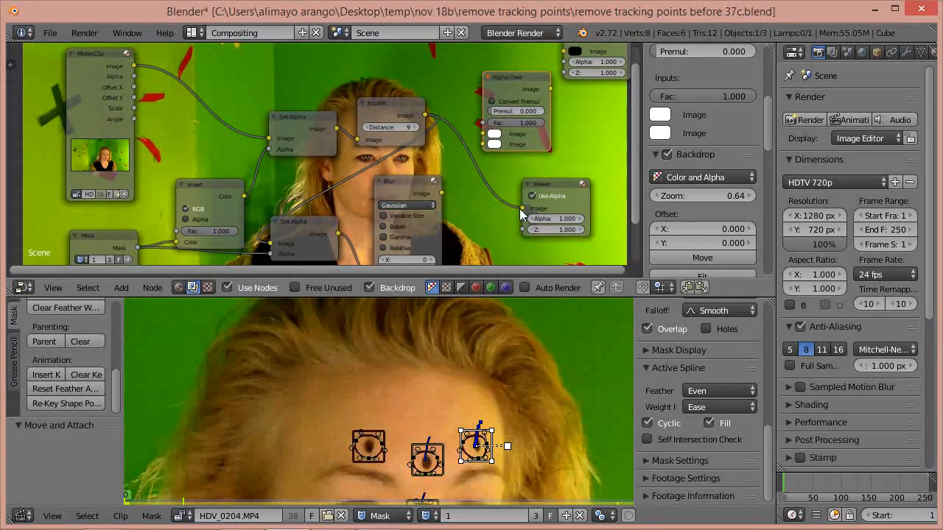
left_click_drag(519, 207, 384, 108)
left_click_drag(464, 128, 482, 134)
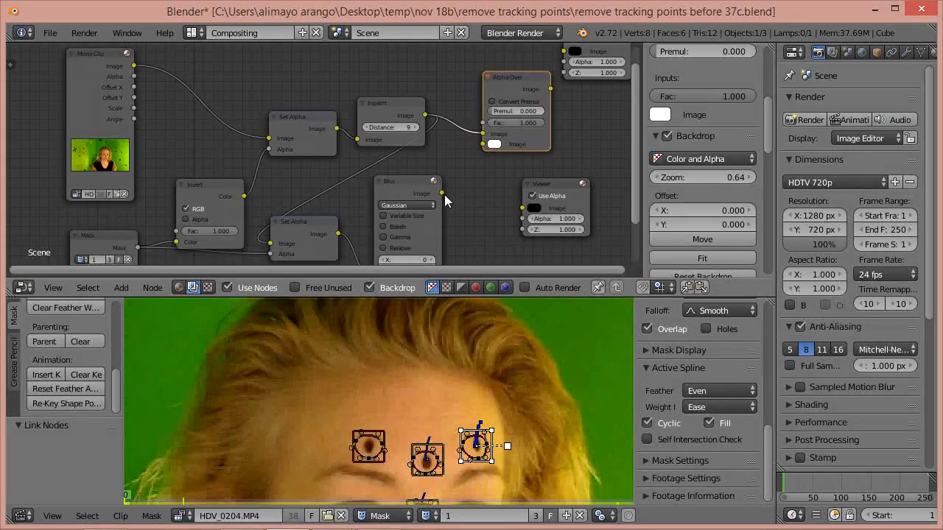
left_click_drag(440, 193, 445, 199)
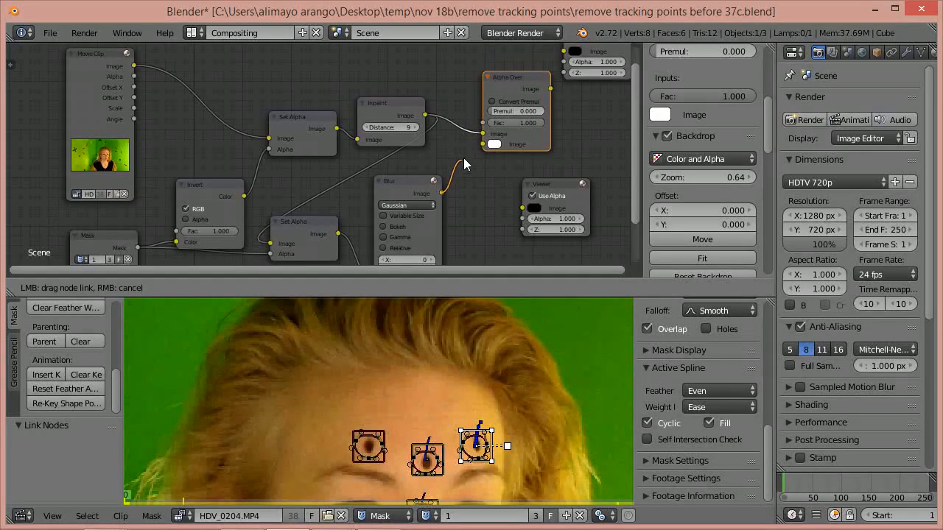
left_click_drag(466, 154, 477, 146)
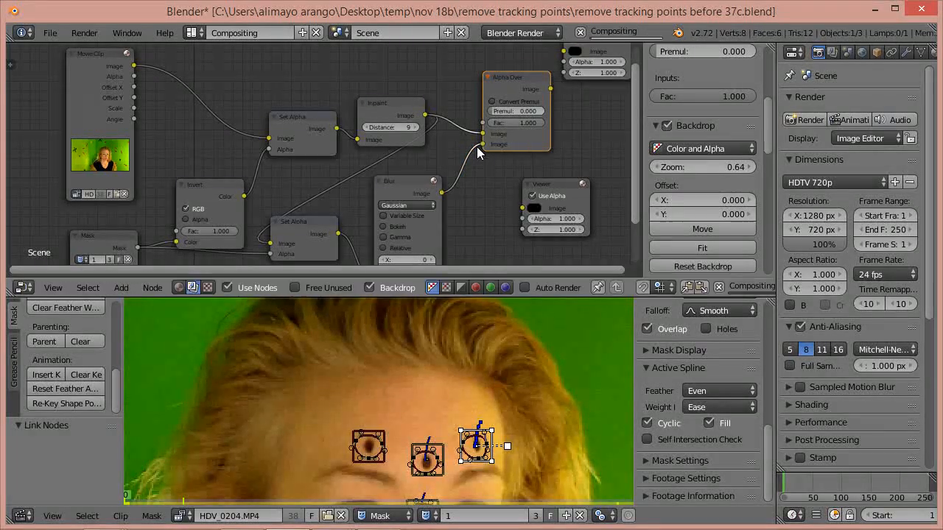
left_click_drag(550, 89, 520, 203)
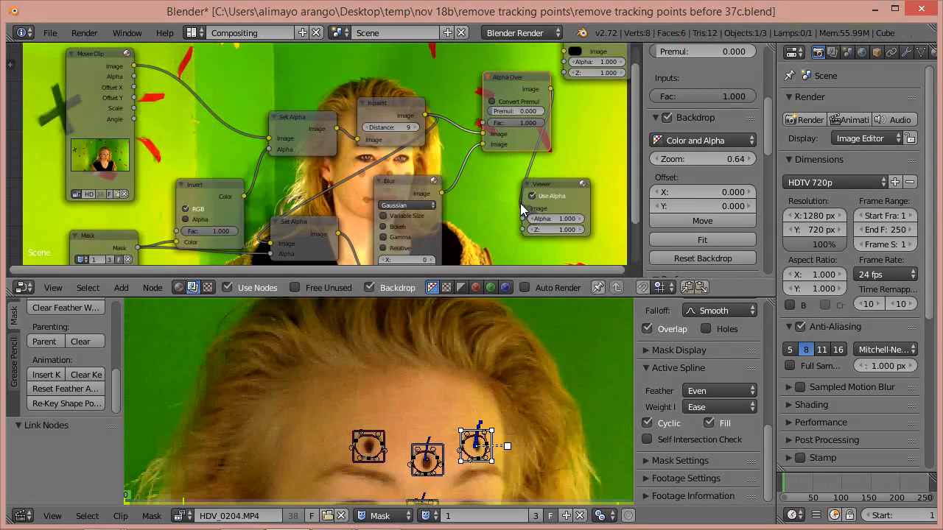
- Move the original Set Alpha, Inpaint and Blur nodes away from the woman's face and enlarge the node editor
left_click_drag(301, 116, 222, 89)
left_click_drag(369, 99, 279, 71)
left_click_drag(228, 87, 204, 73)
left_click_drag(405, 182, 443, 166)
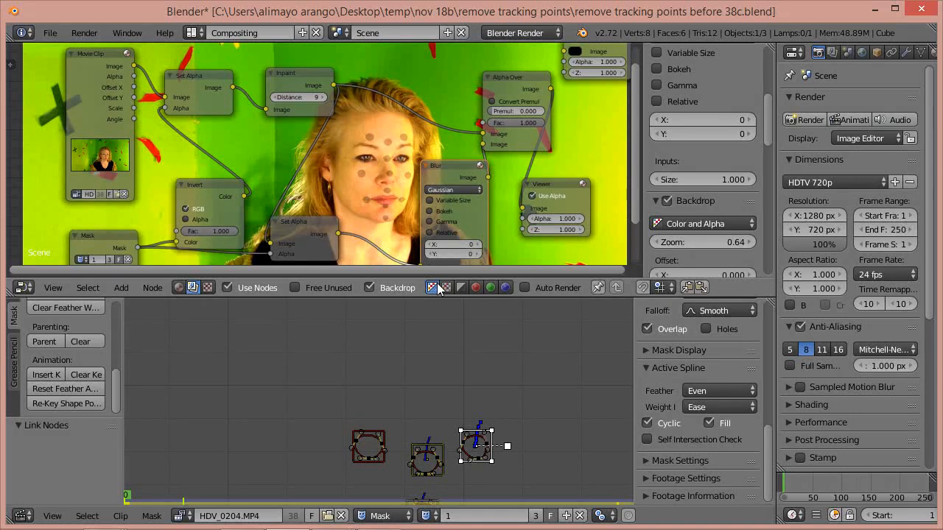
left_click_drag(420, 298, 424, 425)
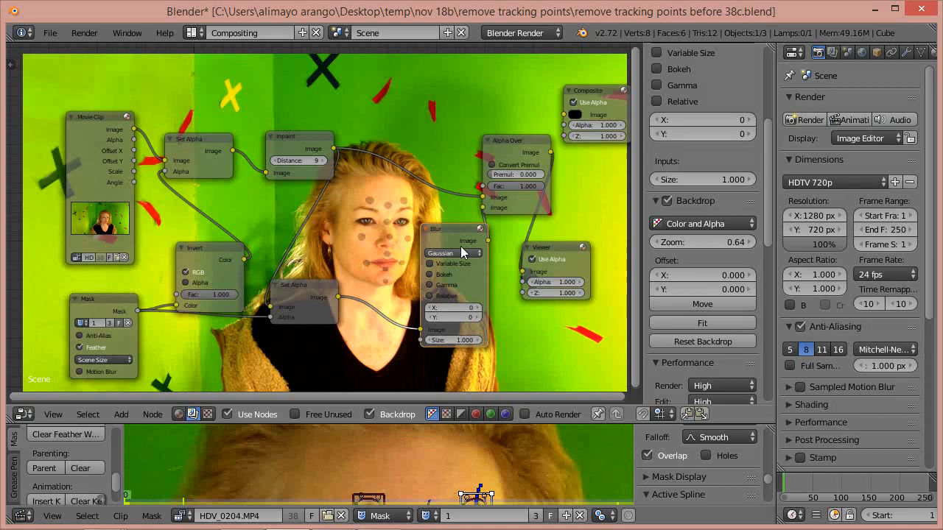
- Set the Blur node's X and Y to 22 and enable Convert Premul on the Alpha Over node
scroll(460, 246, "up", 2)
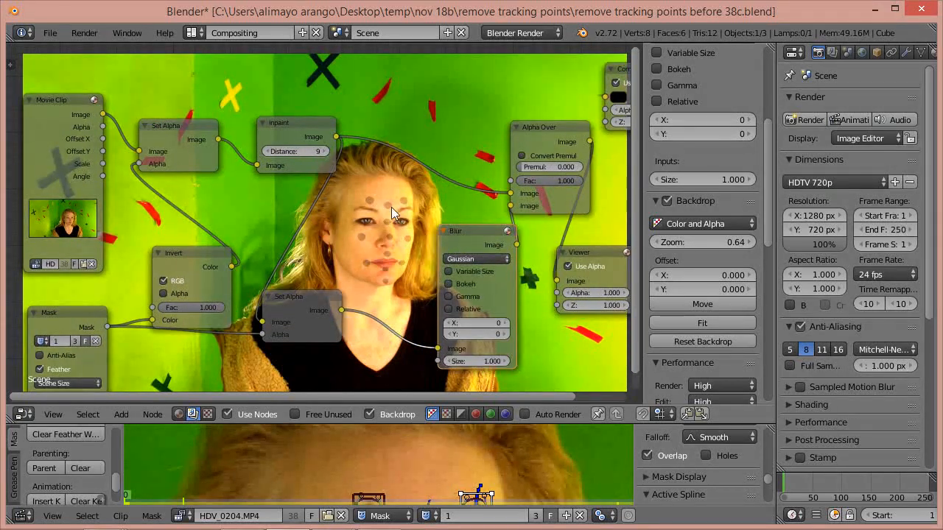
left_click(504, 321)
left_click(504, 321)
left_click(503, 321)
left_click(504, 321)
left_click(503, 321)
left_click(504, 322)
left_click(504, 322)
left_click(504, 322)
left_click(504, 322)
left_click(504, 321)
left_click(503, 334)
left_click(504, 334)
left_click(503, 334)
left_click(504, 334)
left_click(503, 334)
left_click(504, 334)
left_click(503, 333)
left_click(503, 333)
left_click(503, 334)
left_click(503, 334)
left_click(503, 333)
left_click(503, 334)
left_click(503, 334)
left_click(503, 334)
left_click(503, 333)
left_click(503, 334)
left_click(503, 334)
left_click(503, 333)
left_click(503, 333)
left_click(503, 333)
left_click(503, 333)
left_click(503, 334)
left_click(503, 322)
left_click(503, 323)
left_click(503, 323)
left_click(503, 323)
left_click(503, 322)
left_click(503, 322)
left_click(502, 322)
left_click(502, 322)
left_click(503, 323)
left_click(502, 322)
left_click(503, 323)
left_click(503, 322)
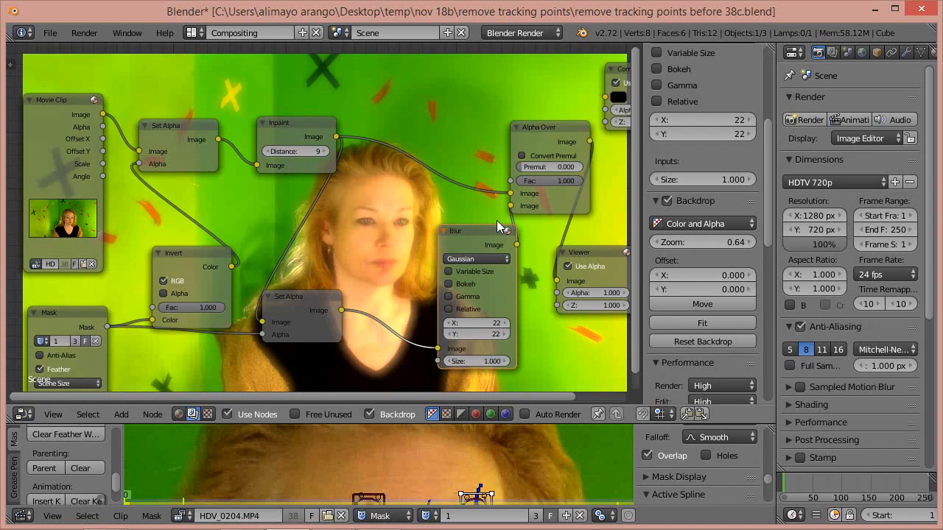
left_click(521, 157)
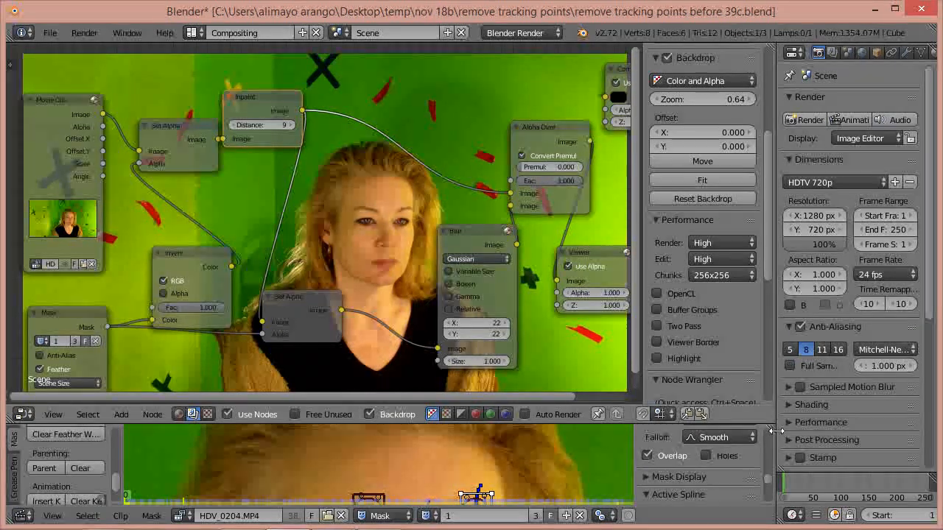
- Scrub through the timeline to check the composited face at several frames, and return to the start of the clip
left_click_drag(785, 484, 884, 491)
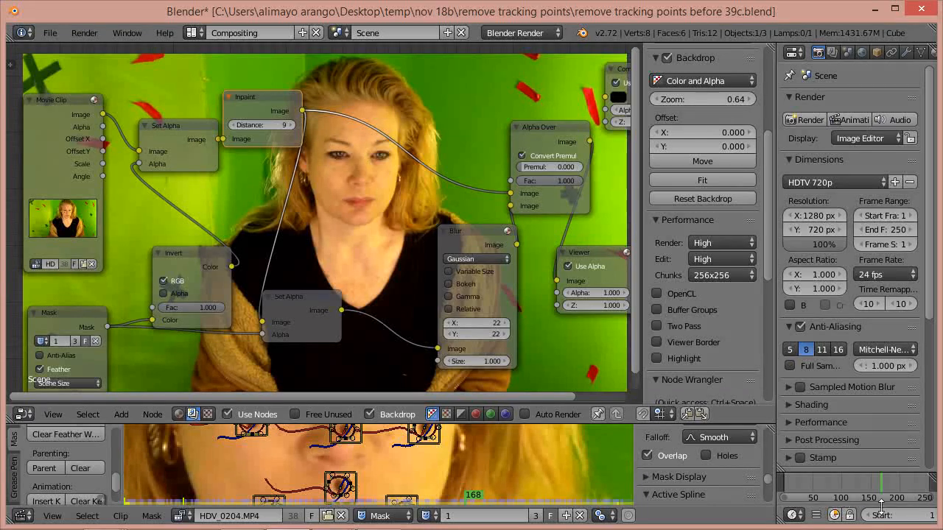
left_click(902, 488)
left_click(906, 486)
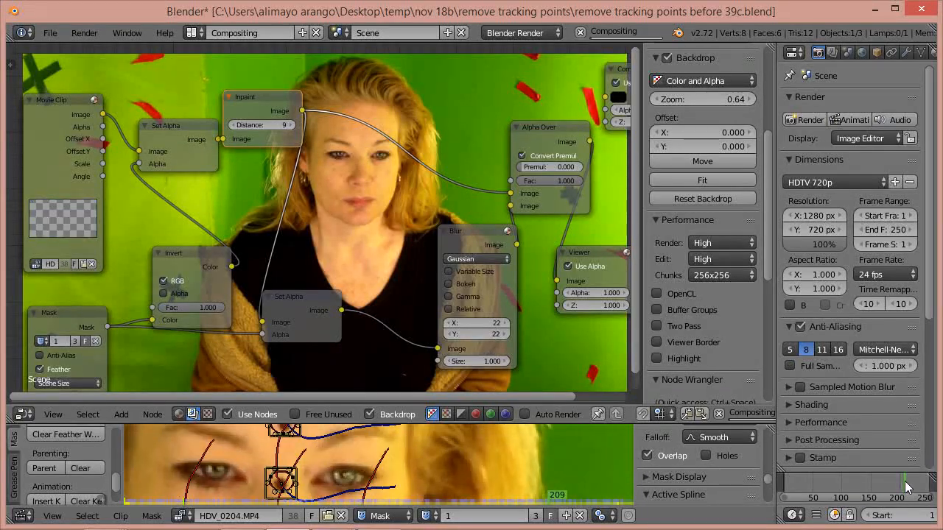
left_click_drag(868, 483, 836, 483)
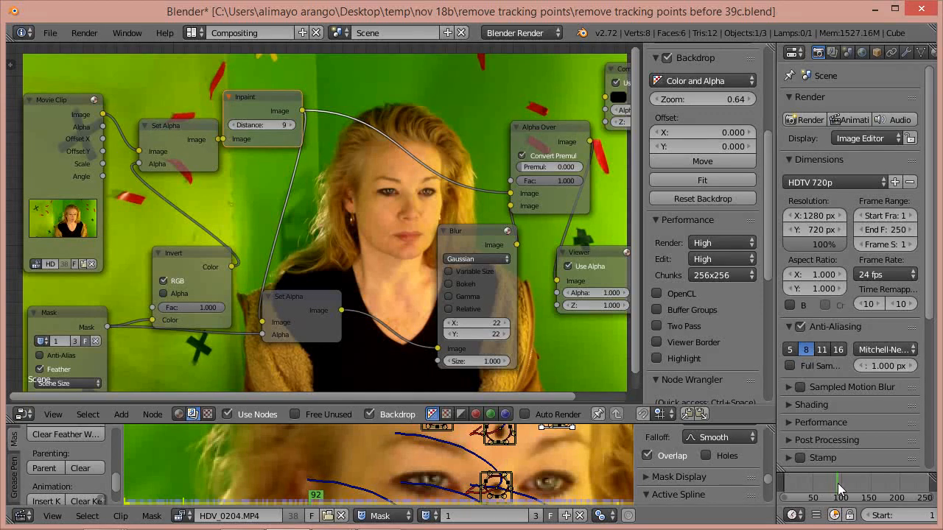
left_click_drag(826, 486, 781, 495)
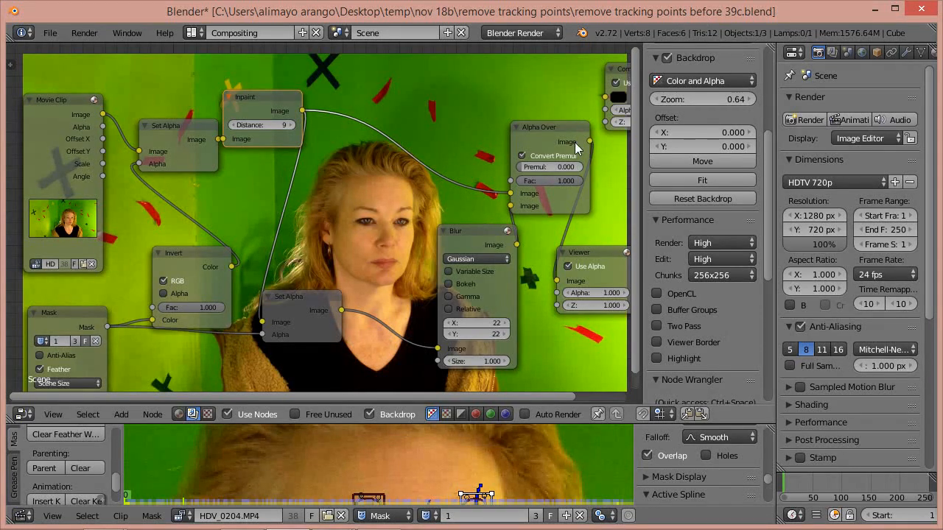
- Rearrange the Alpha Over, Viewer, Composite and Blur nodes more compactly and connect Alpha Over's output to Composite's Image input
left_click_drag(550, 133, 485, 89)
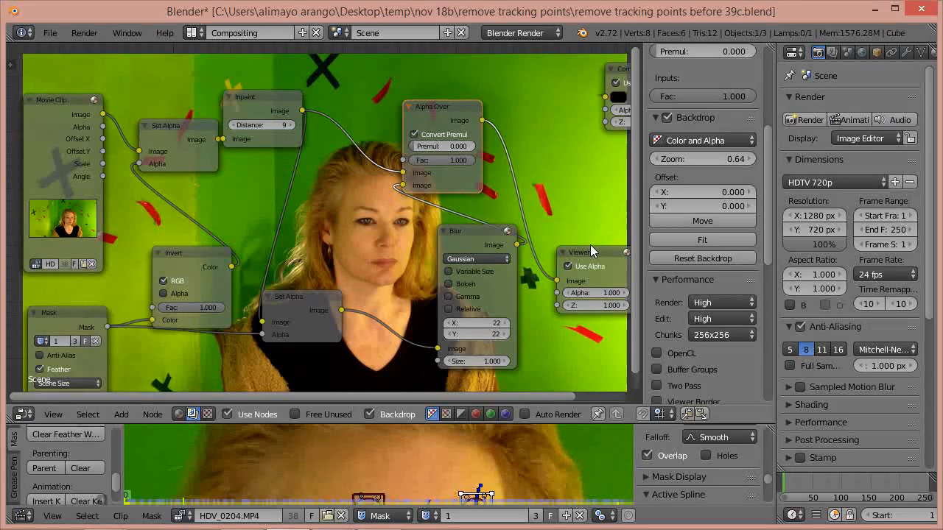
left_click_drag(591, 249, 551, 180)
left_click_drag(616, 70, 535, 79)
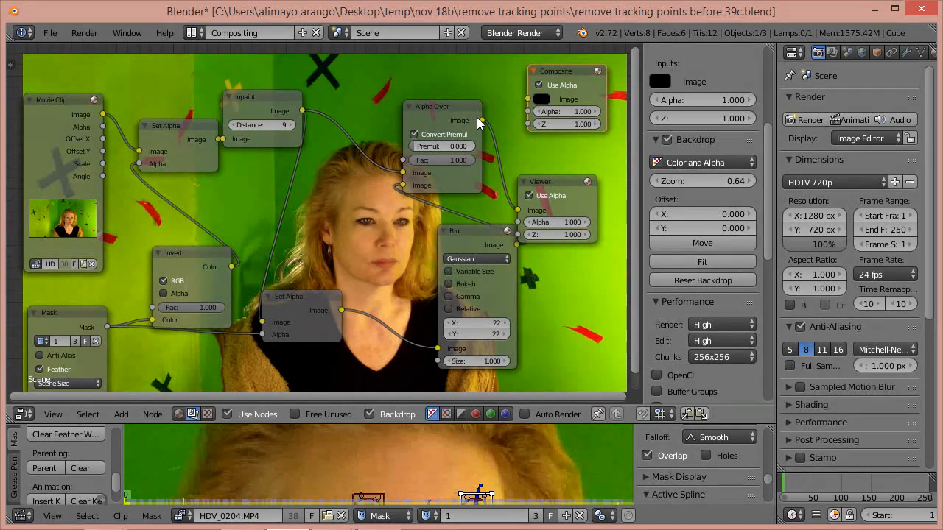
left_click_drag(481, 119, 522, 99)
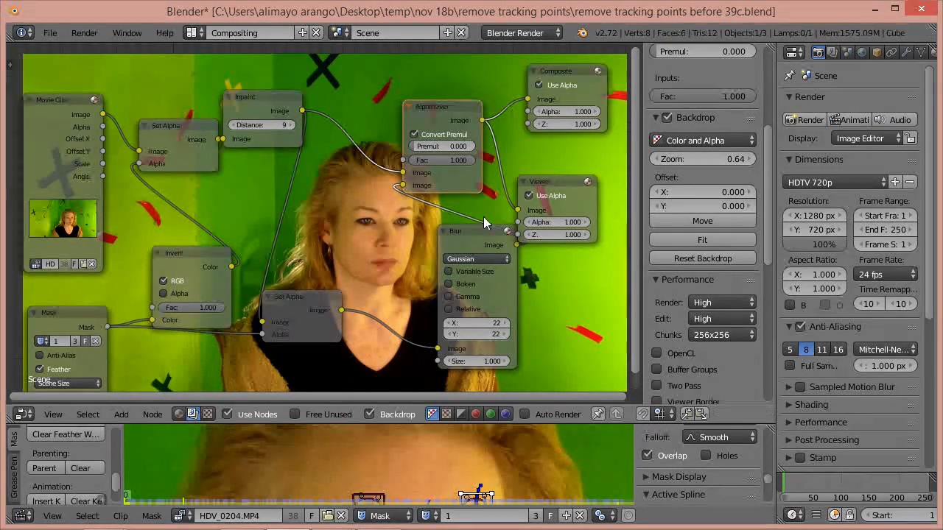
left_click_drag(473, 231, 449, 255)
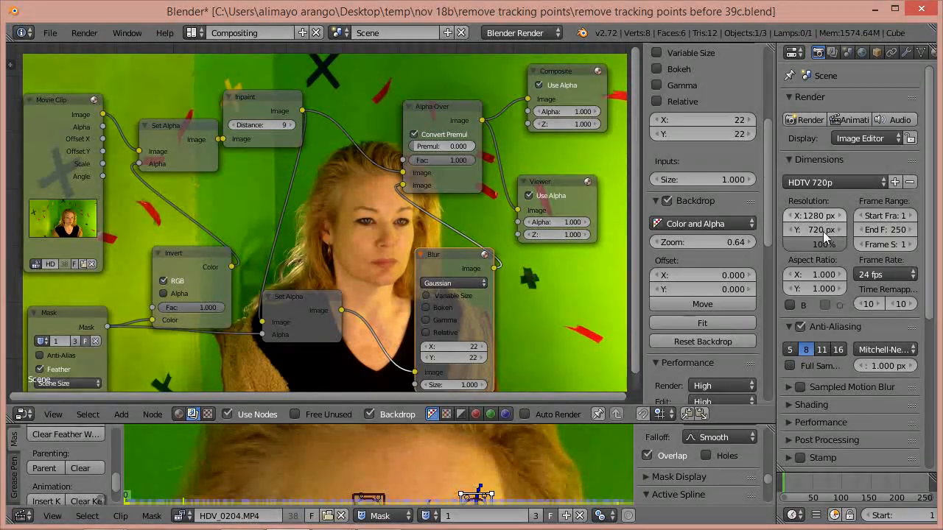
- Set the render frame rate to 29.97 fps and the output file format to H.264
left_click(902, 276)
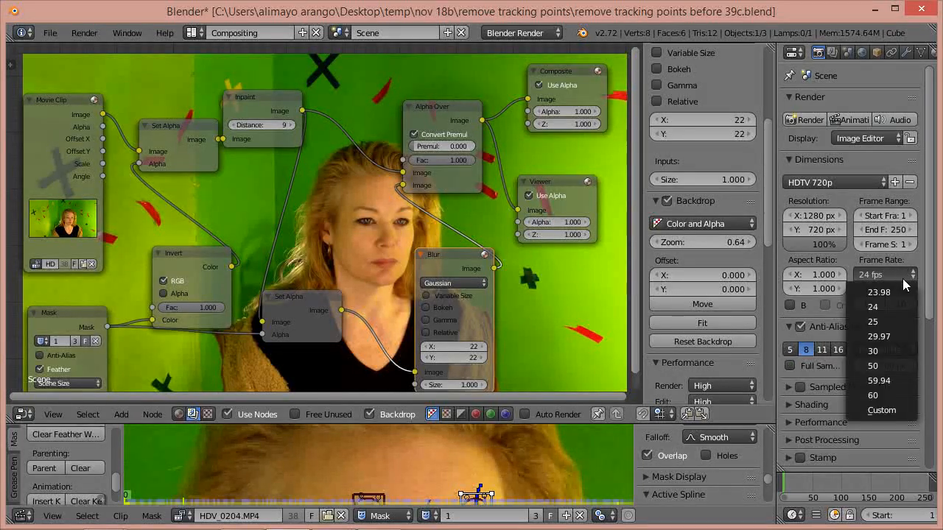
left_click(914, 326)
left_click_drag(930, 295, 930, 417)
left_click(828, 346)
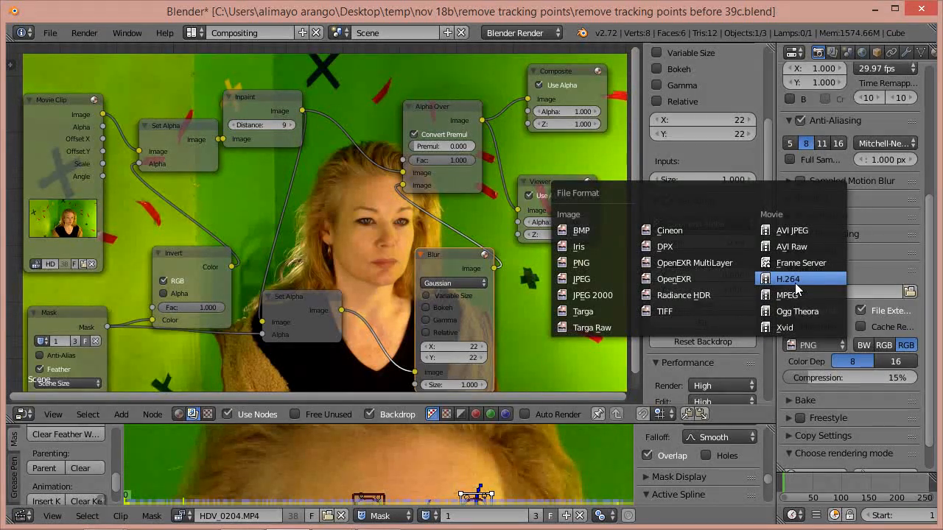
left_click(794, 282)
- Set the encoding container format to MPEG-2 and the audio codec to MP3
left_click(797, 367)
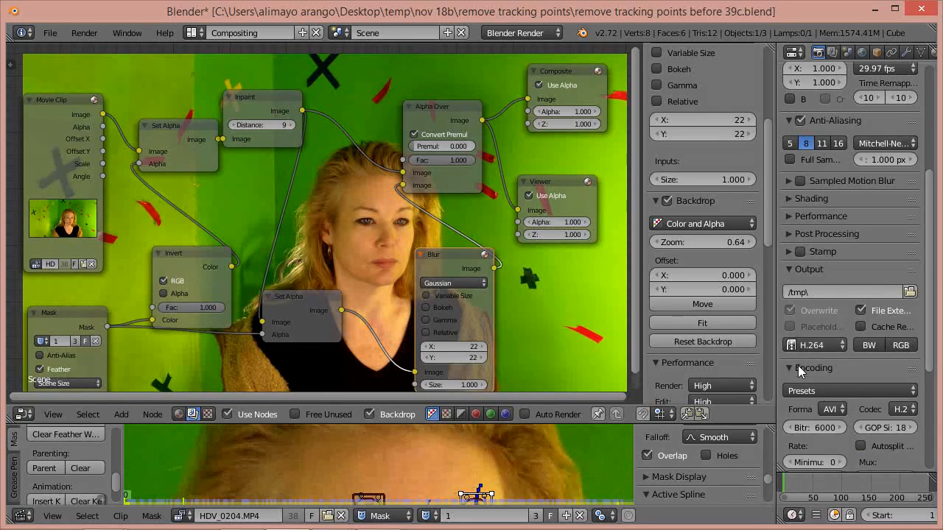
left_click(842, 411)
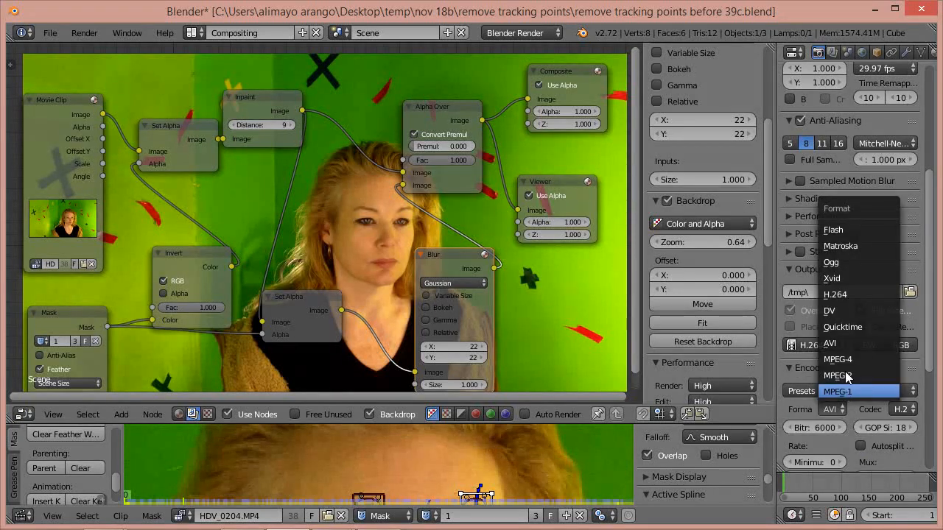
left_click(847, 374)
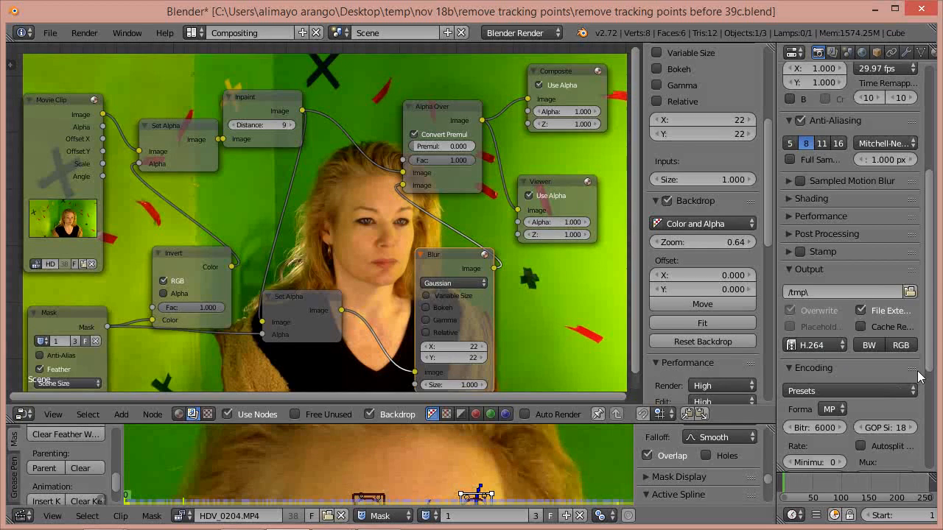
scroll(931, 359, "down", 5)
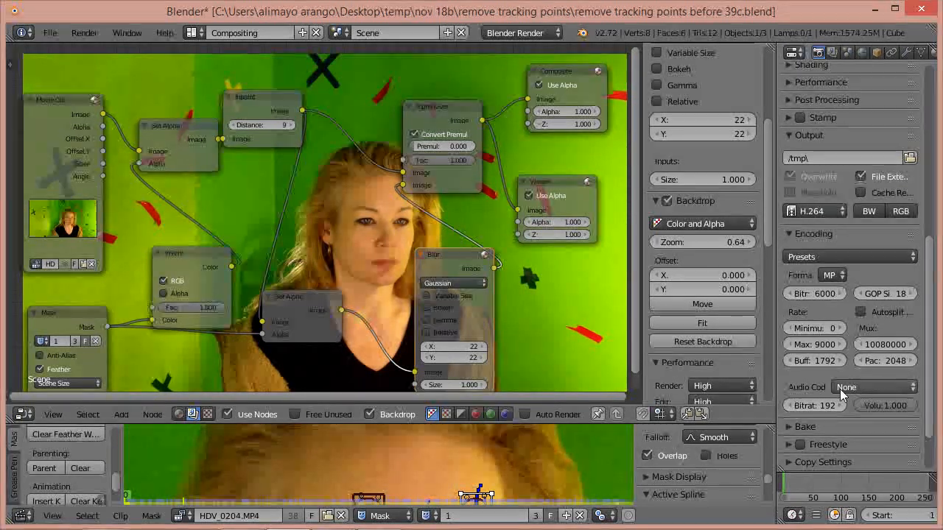
left_click(875, 388)
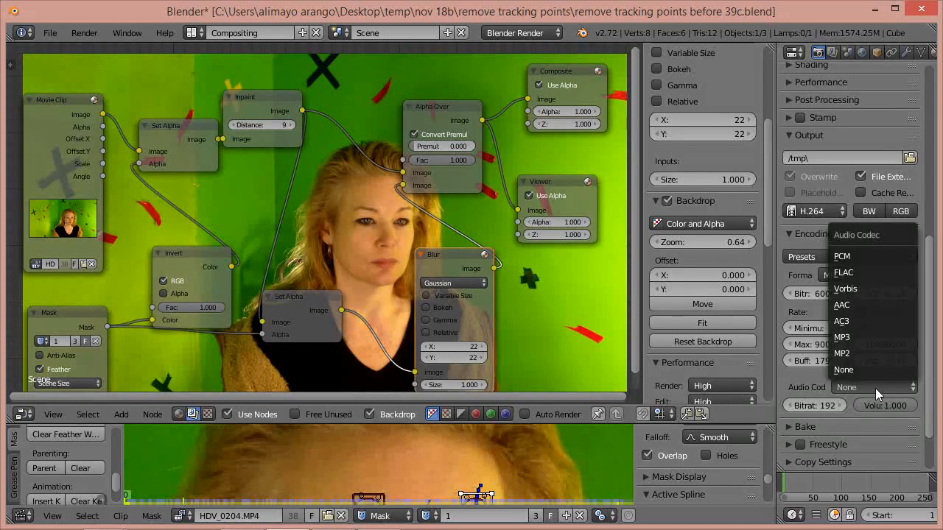
left_click(854, 339)
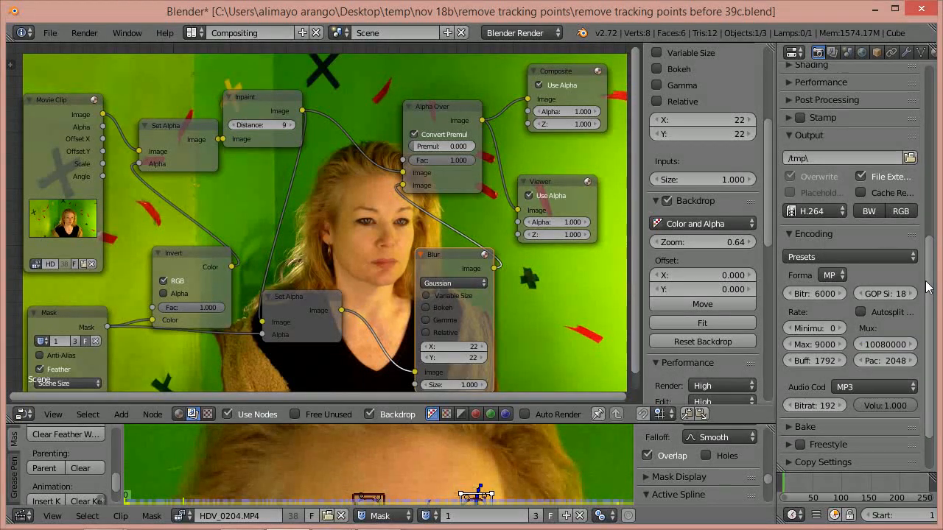
- Create a folder named "removing tracker points video" inside the "remove tracking points" folder and set it as the render output path
left_click_drag(931, 288, 931, 233)
left_click(909, 251)
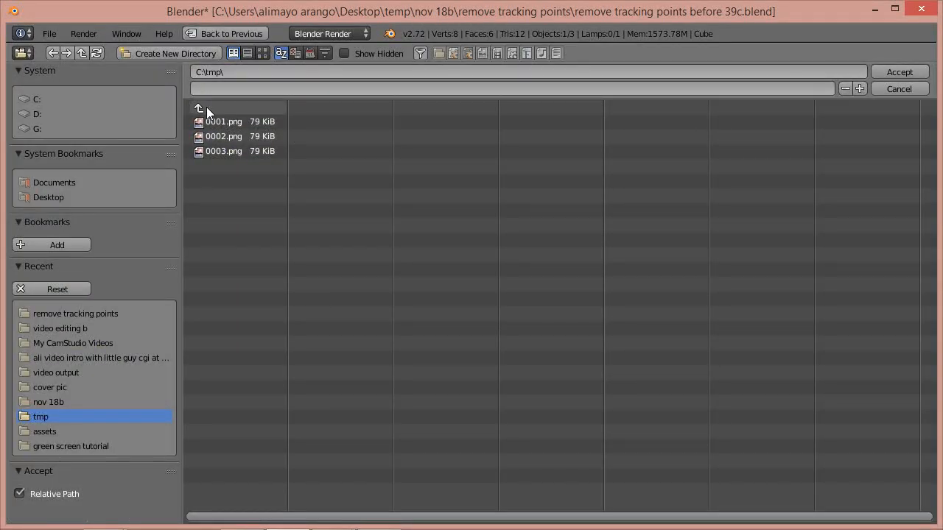
left_click(113, 312)
left_click(196, 58)
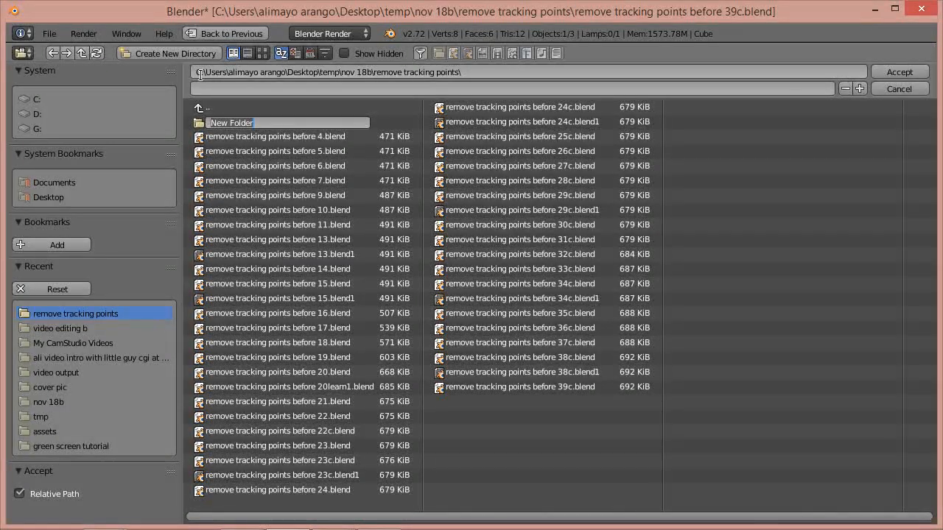
type("removing trac")
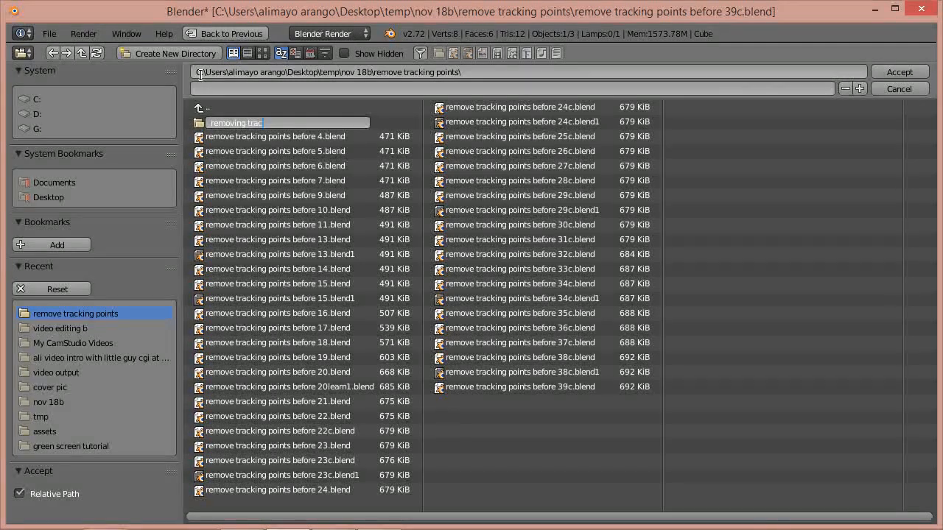
type("ker points video")
key("Return")
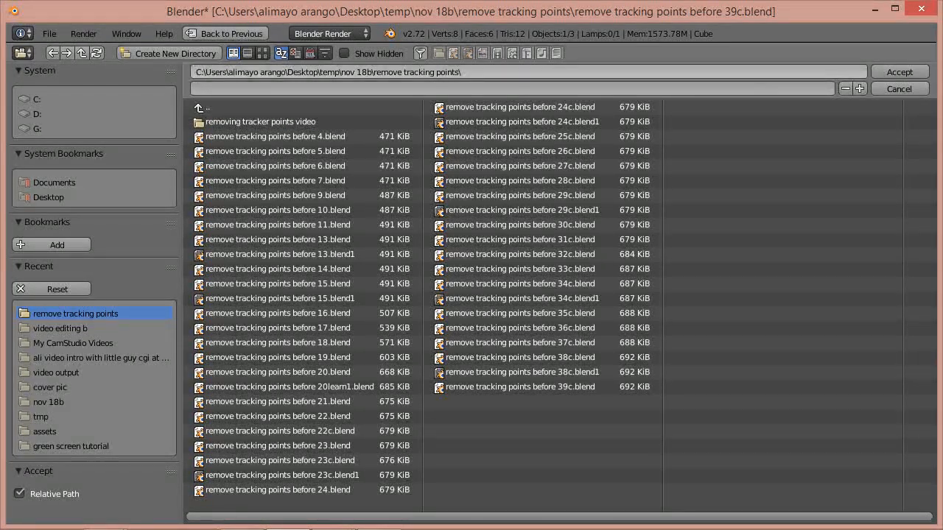
left_click(279, 121)
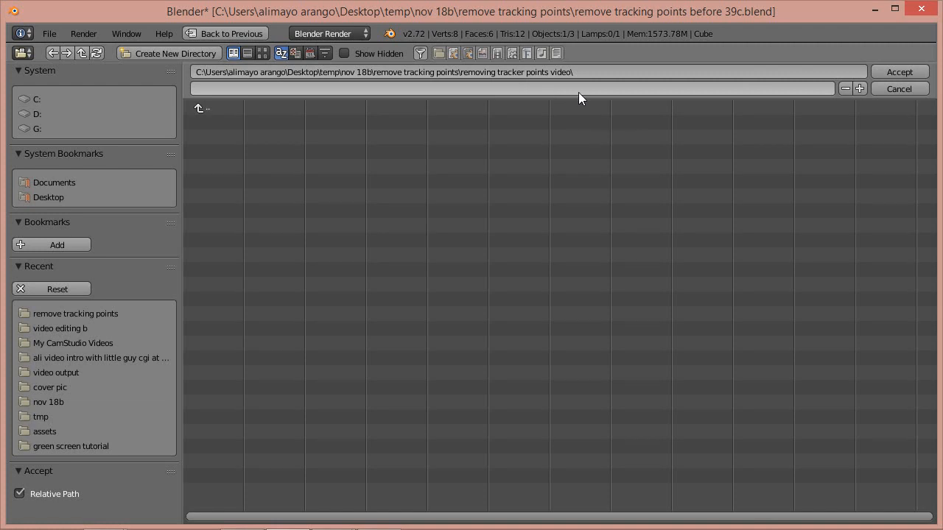
left_click(895, 71)
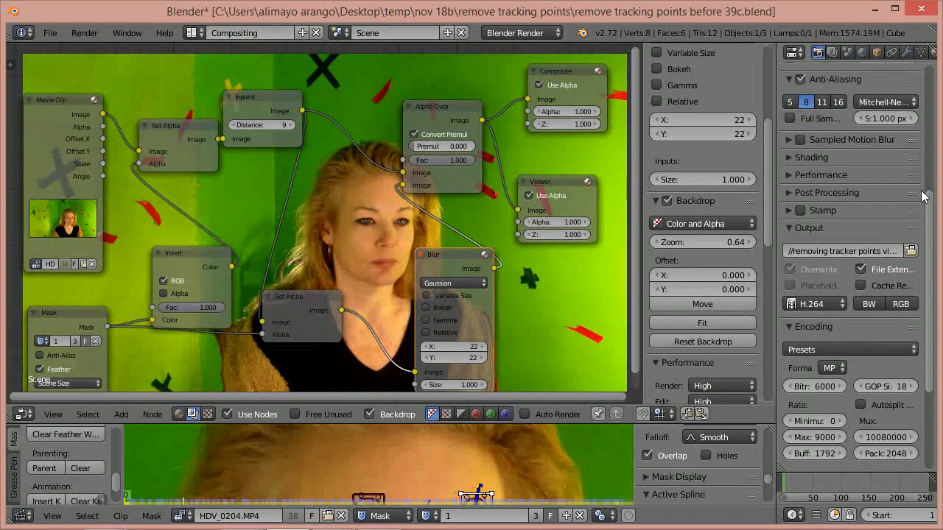
- Set the render display to New Window and render the animation
left_click_drag(930, 204, 932, 99)
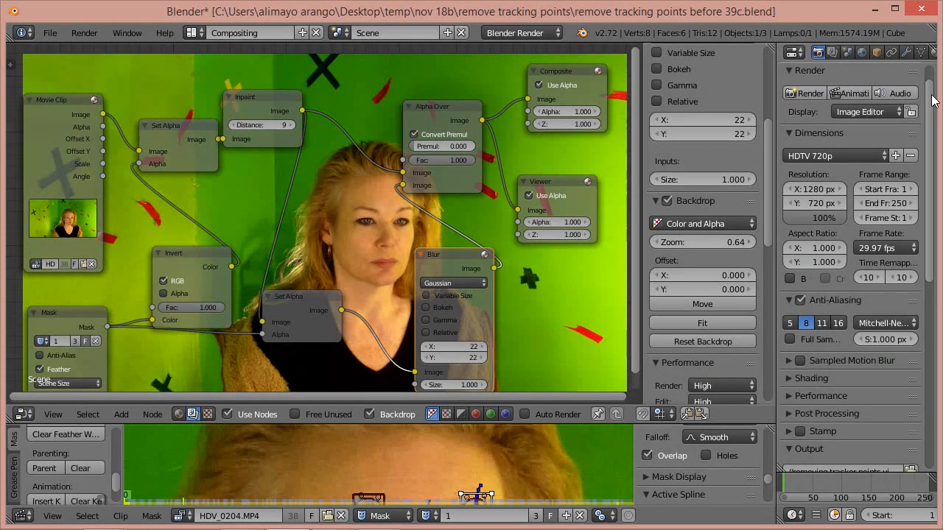
left_click(884, 111)
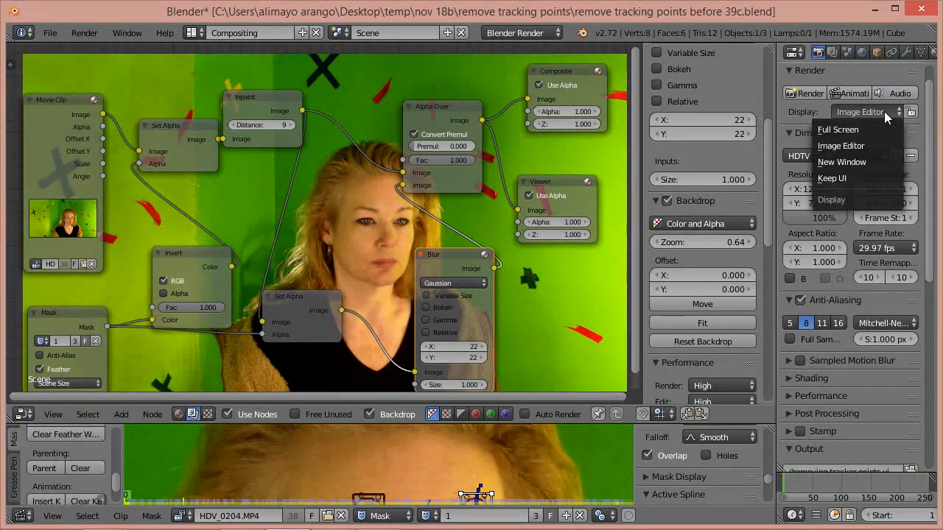
left_click(875, 161)
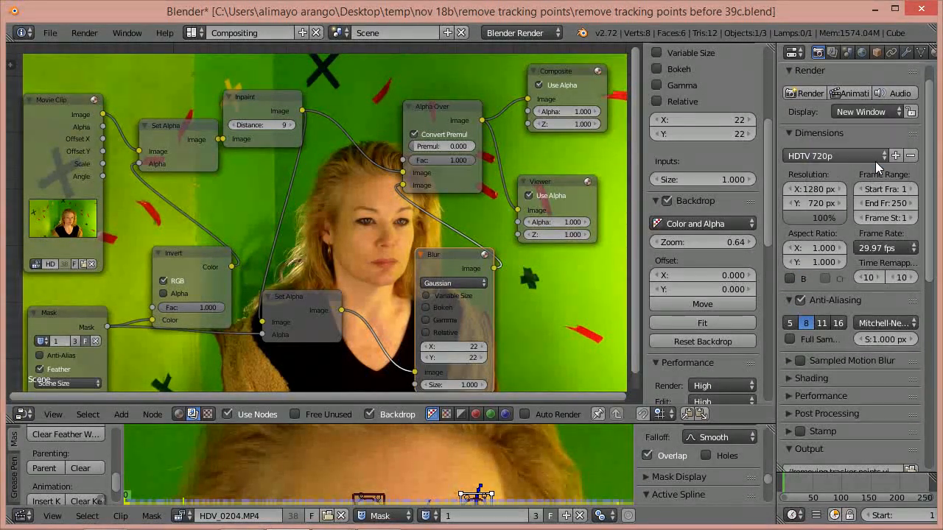
left_click(844, 93)
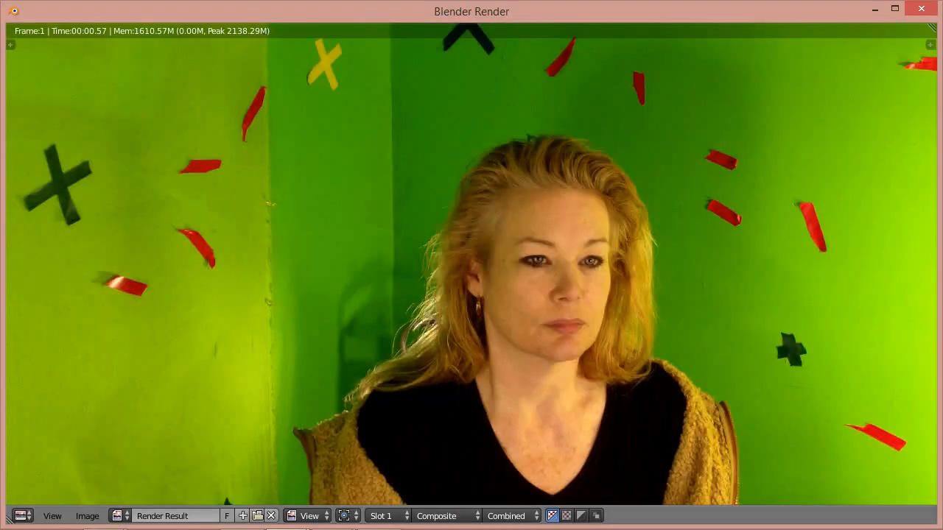